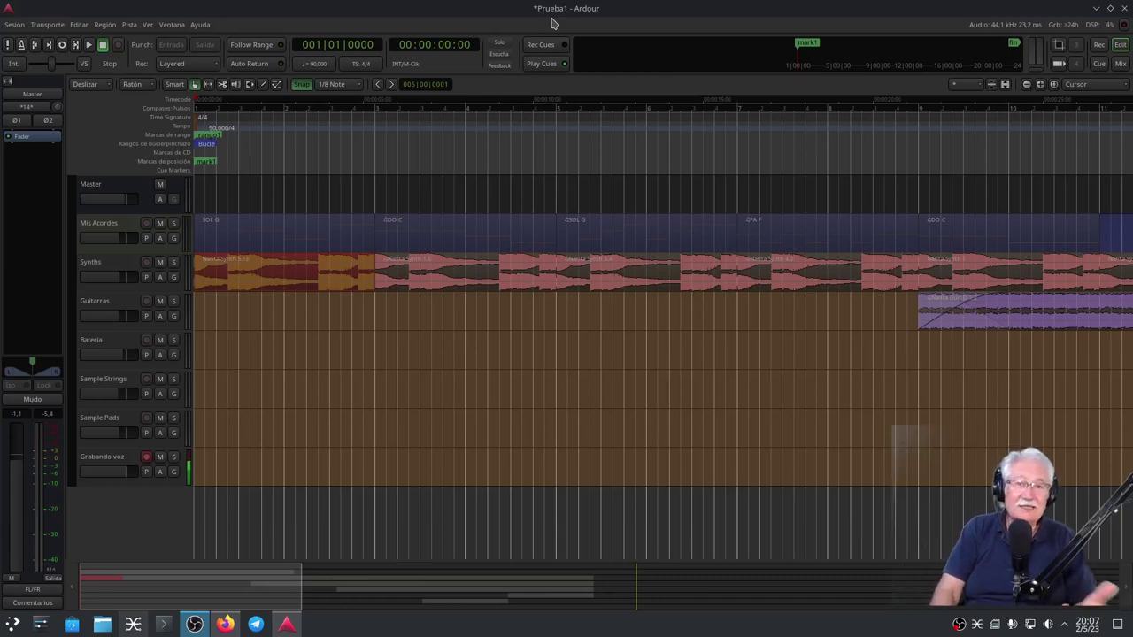
# Step: Read the browser tutorial's section on primary and secondary clocks, comparing it with the transport clocks in Ardour
pyautogui.click(227, 625)
pyautogui.scroll(3, 236, 494)
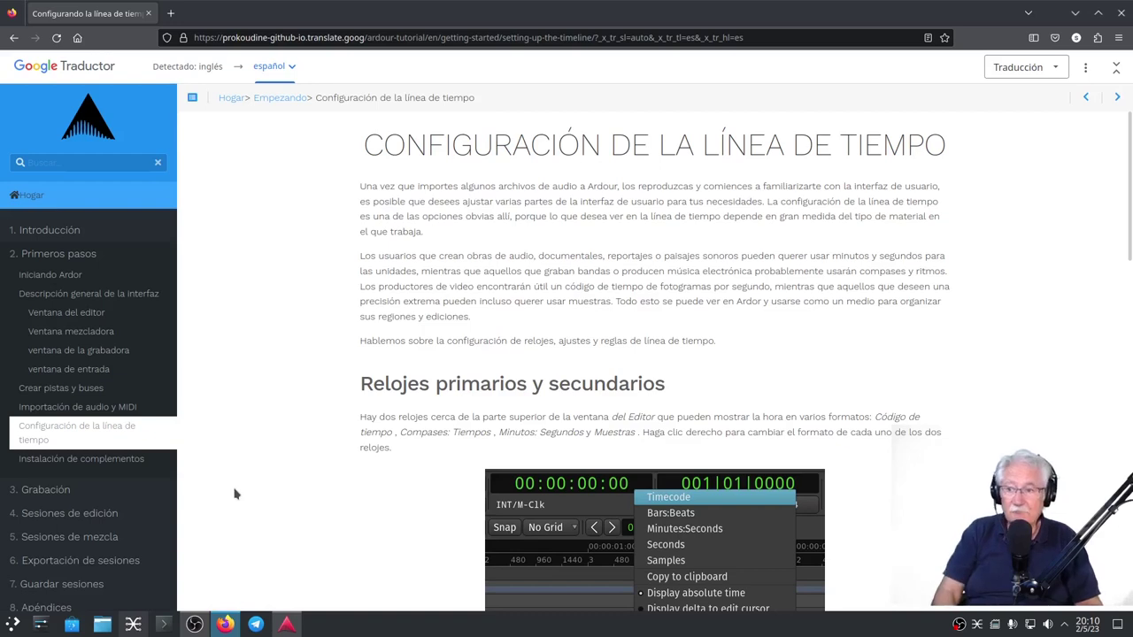
pyautogui.scroll(-3, 235, 494)
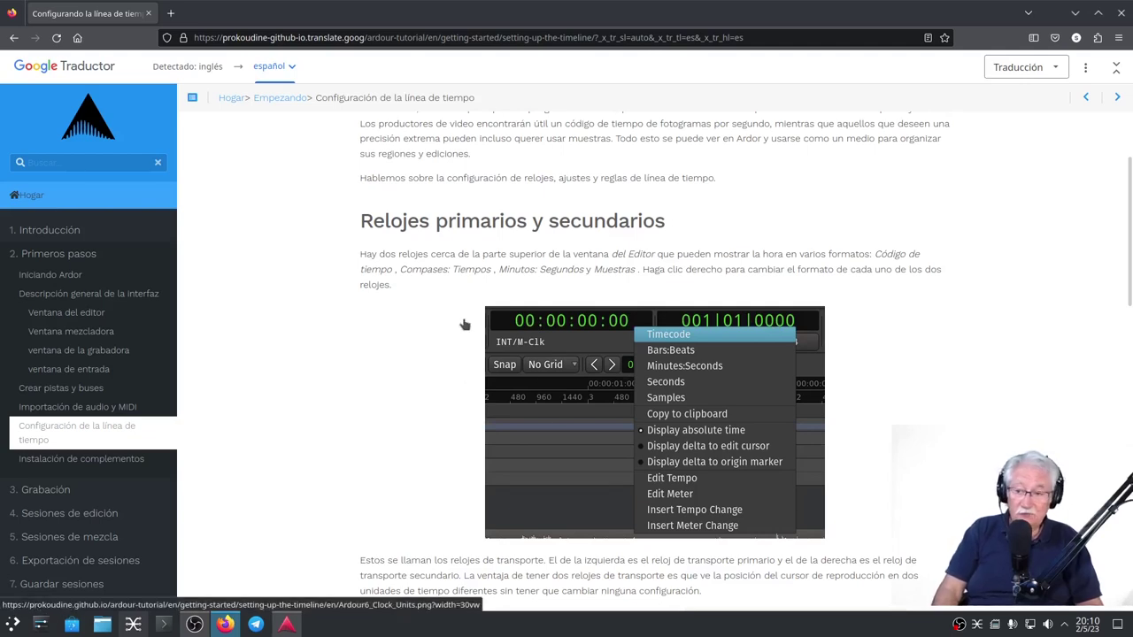
pyautogui.click(285, 626)
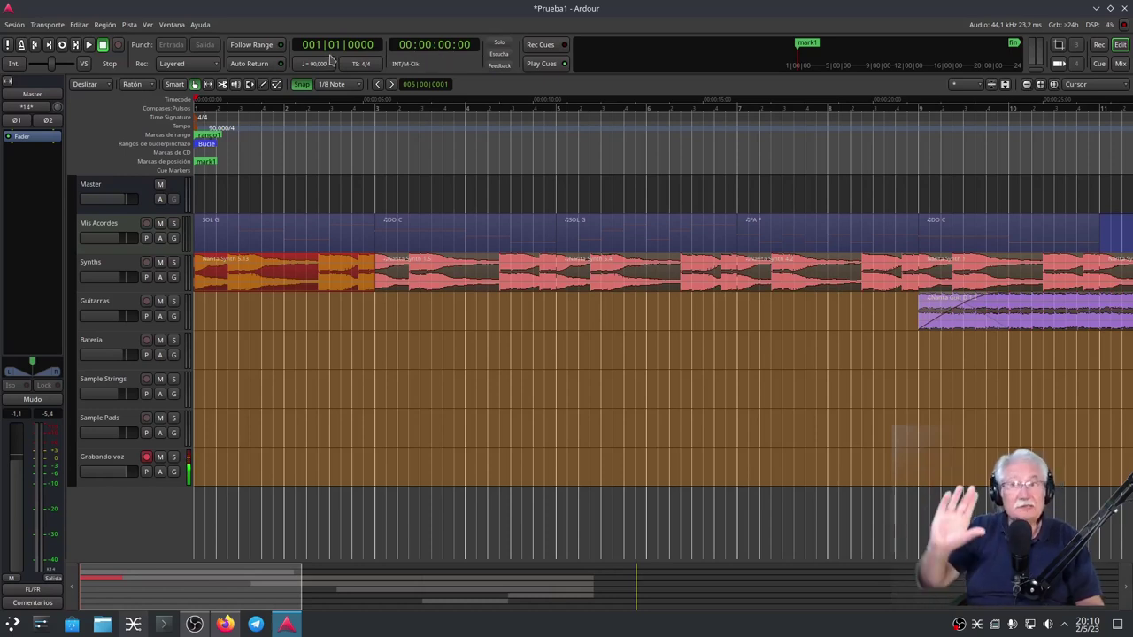
pyautogui.click(225, 624)
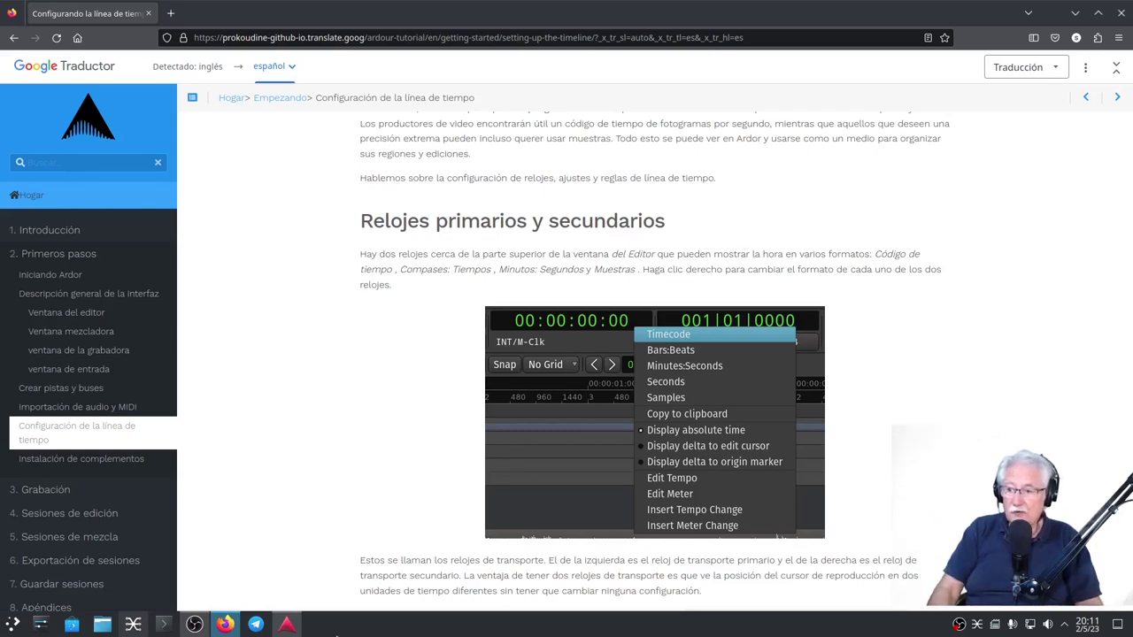
# Step: Switch to Ardour and set the secondary clock's format to Compases:Pulsos
pyautogui.click(289, 629)
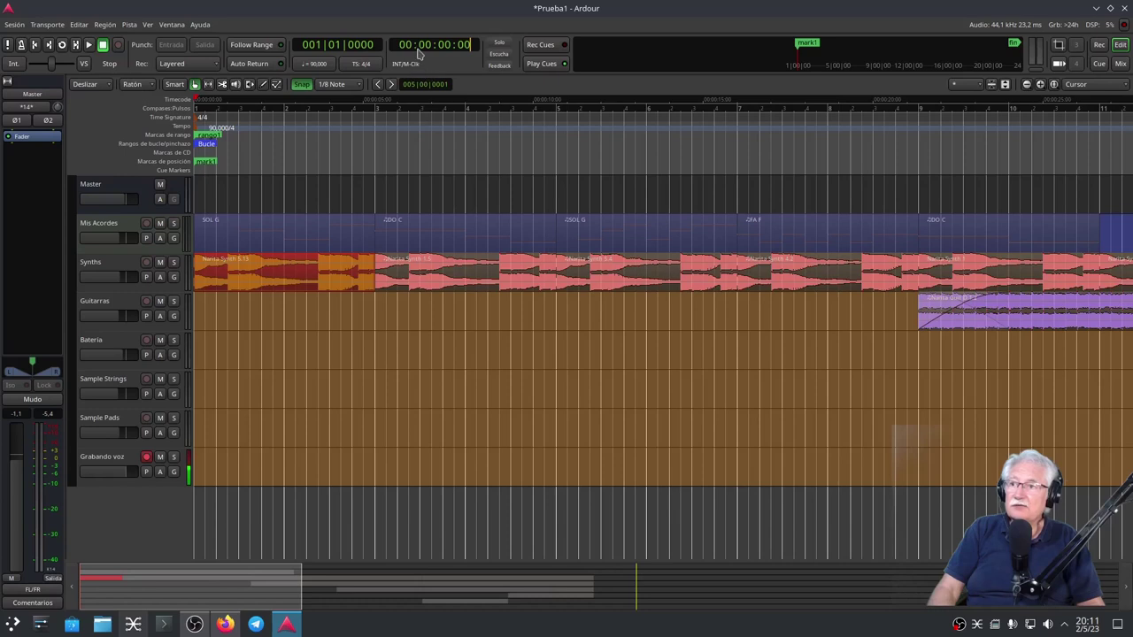
pyautogui.rightClick(422, 49)
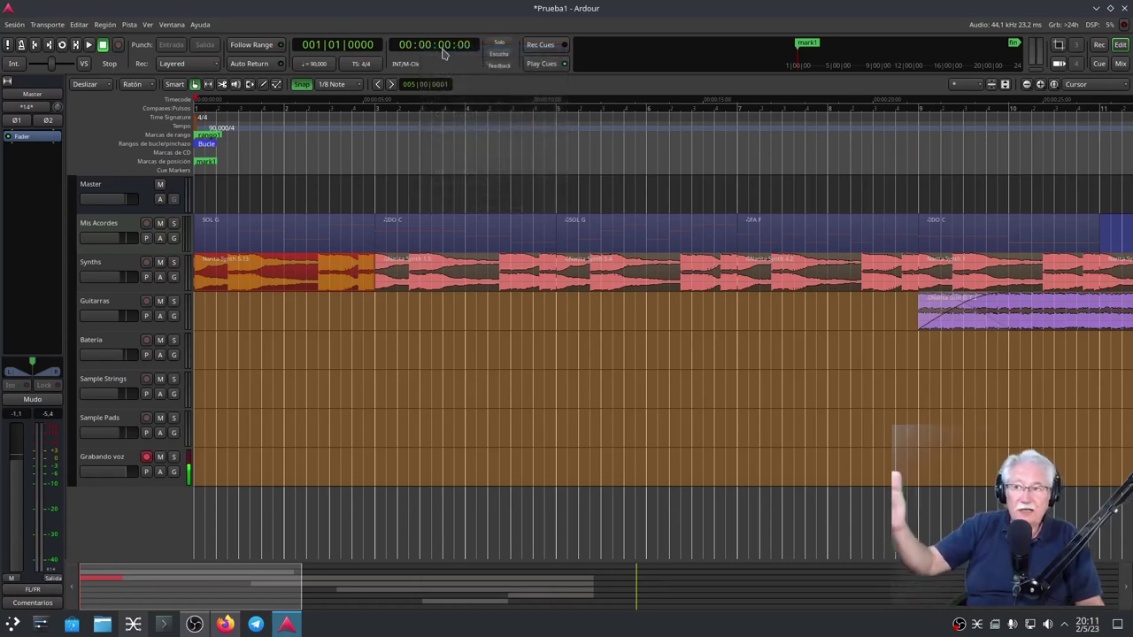
pyautogui.rightClick(458, 50)
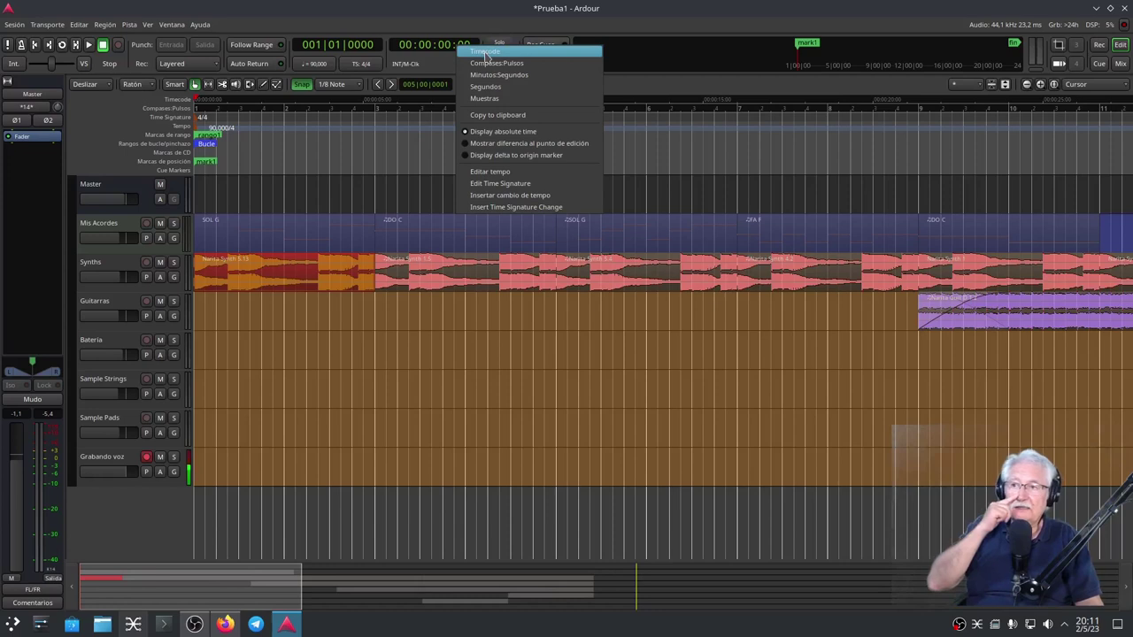
pyautogui.click(485, 64)
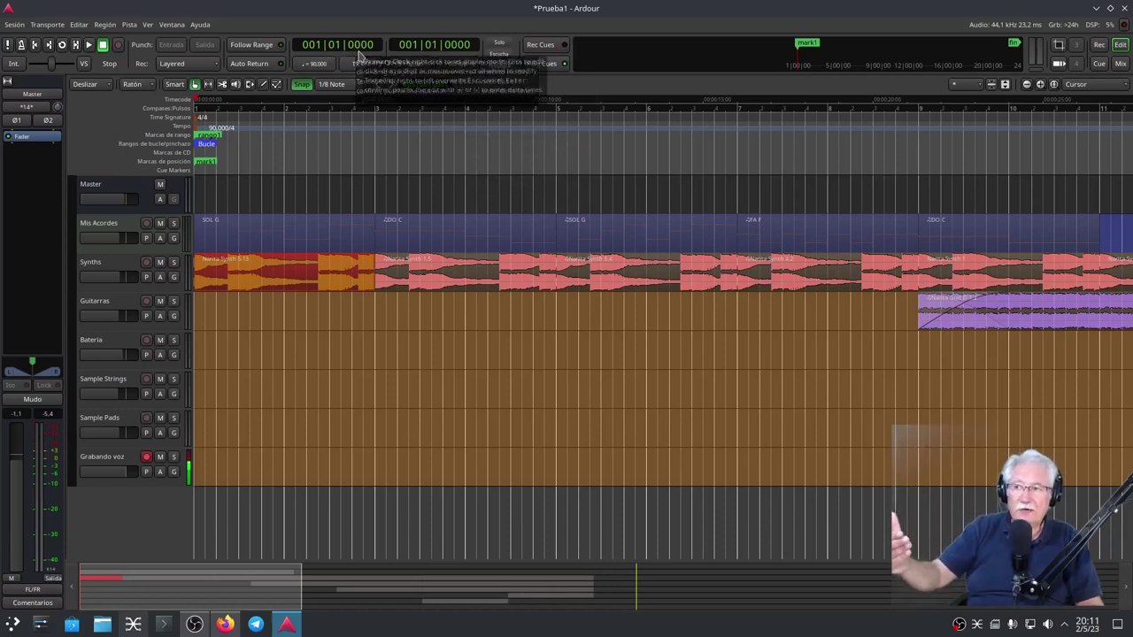
# Step: Set the secondary clock to Minutos:Segundos and move the playhead from the session start to bar 4
pyautogui.rightClick(440, 49)
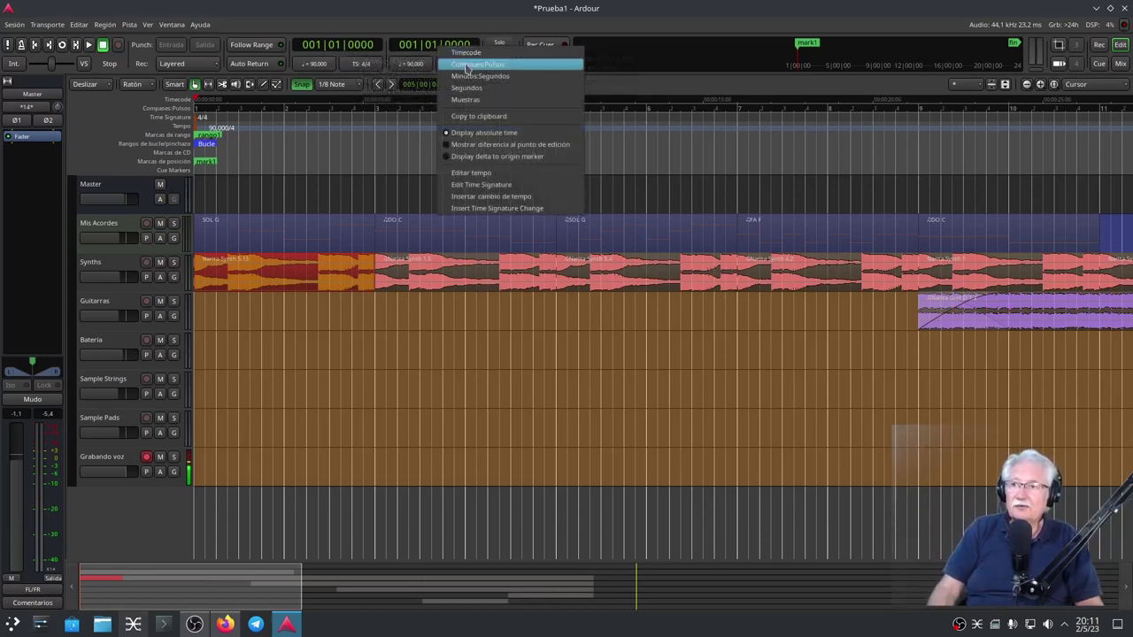
pyautogui.rightClick(413, 49)
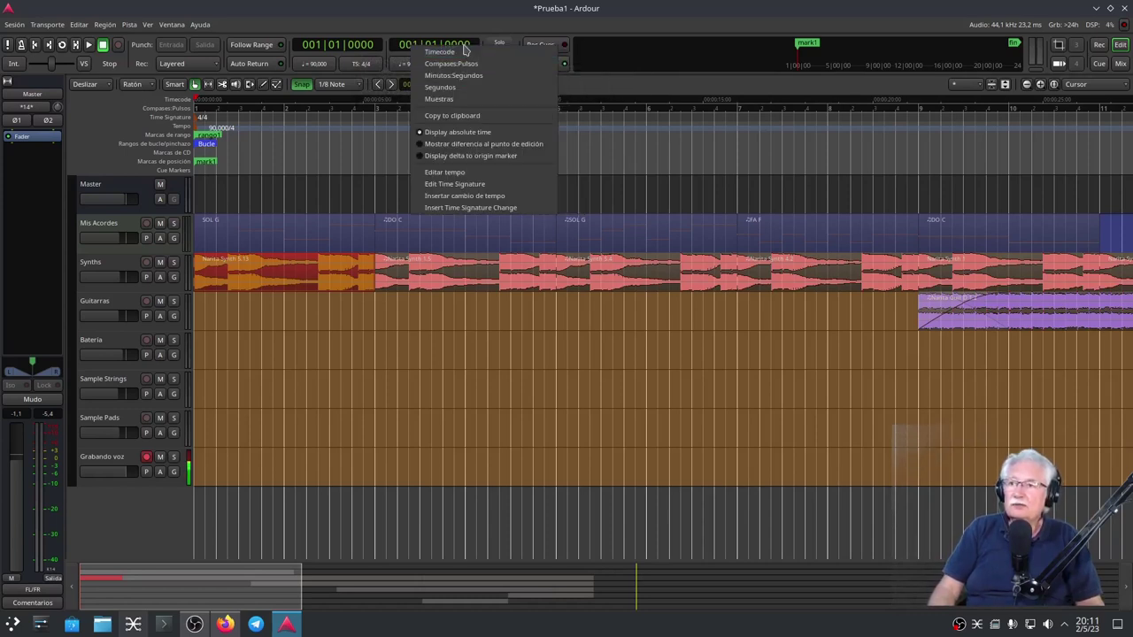
pyautogui.click(453, 75)
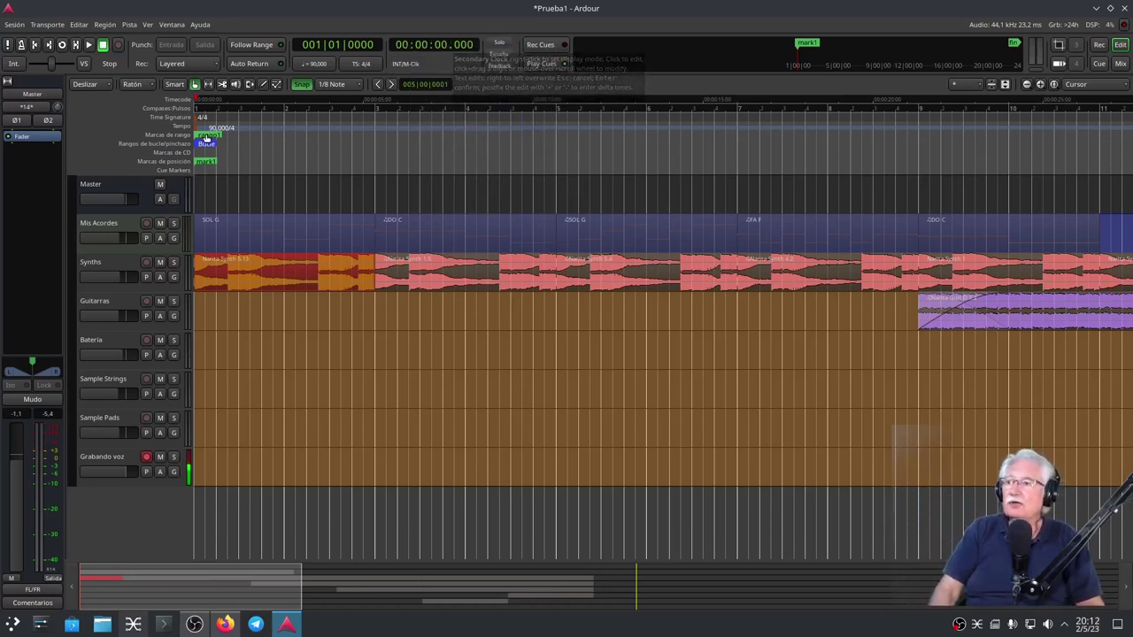
pyautogui.moveTo(196, 101); pyautogui.dragTo(467, 128)
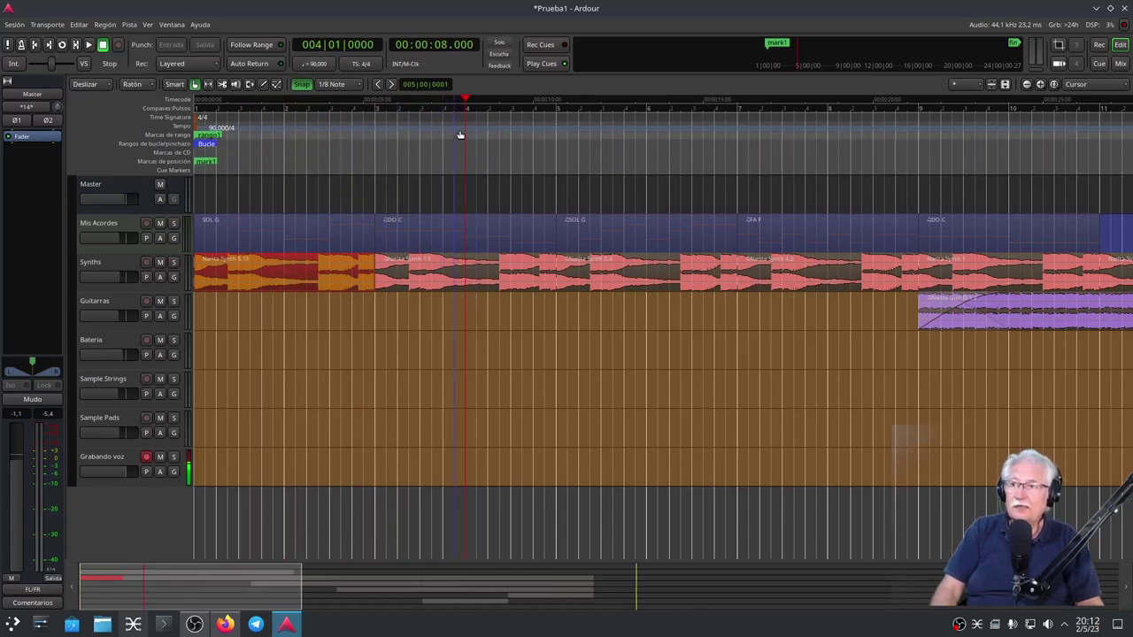
# Step: Set the secondary clock's format to Timecode with the playhead at bar 4
pyautogui.rightClick(451, 51)
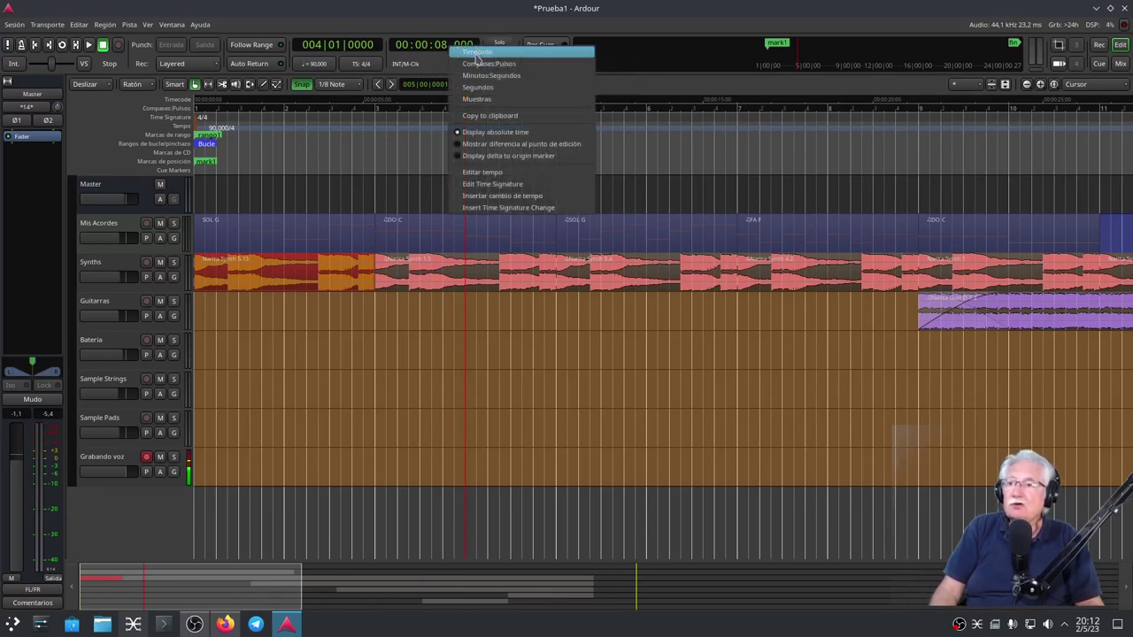
pyautogui.click(477, 53)
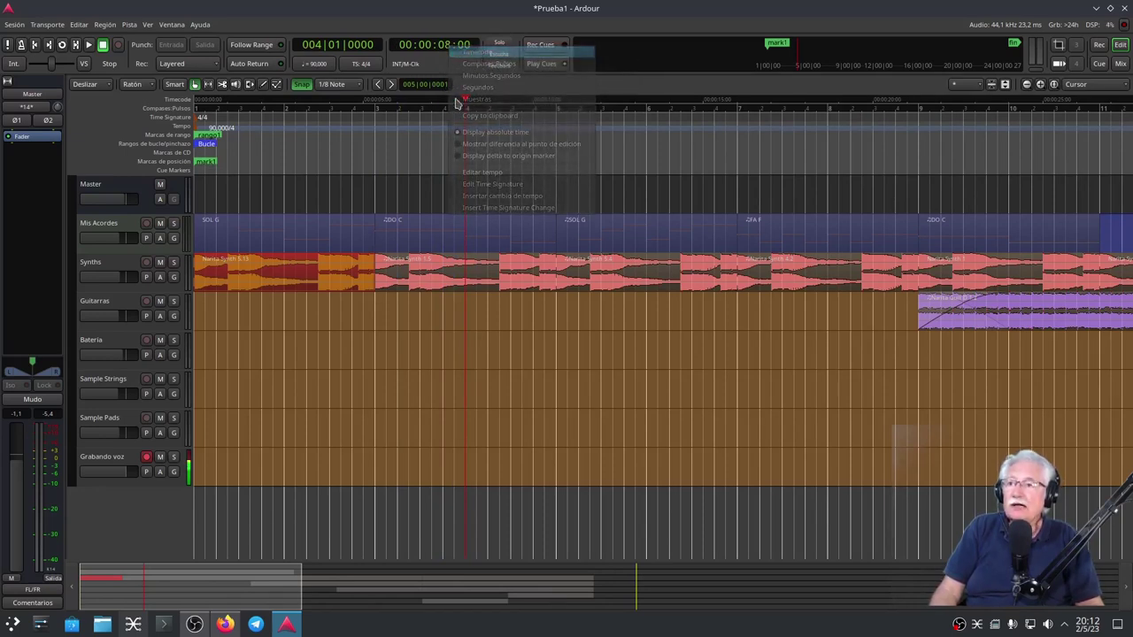
pyautogui.rightClick(447, 53)
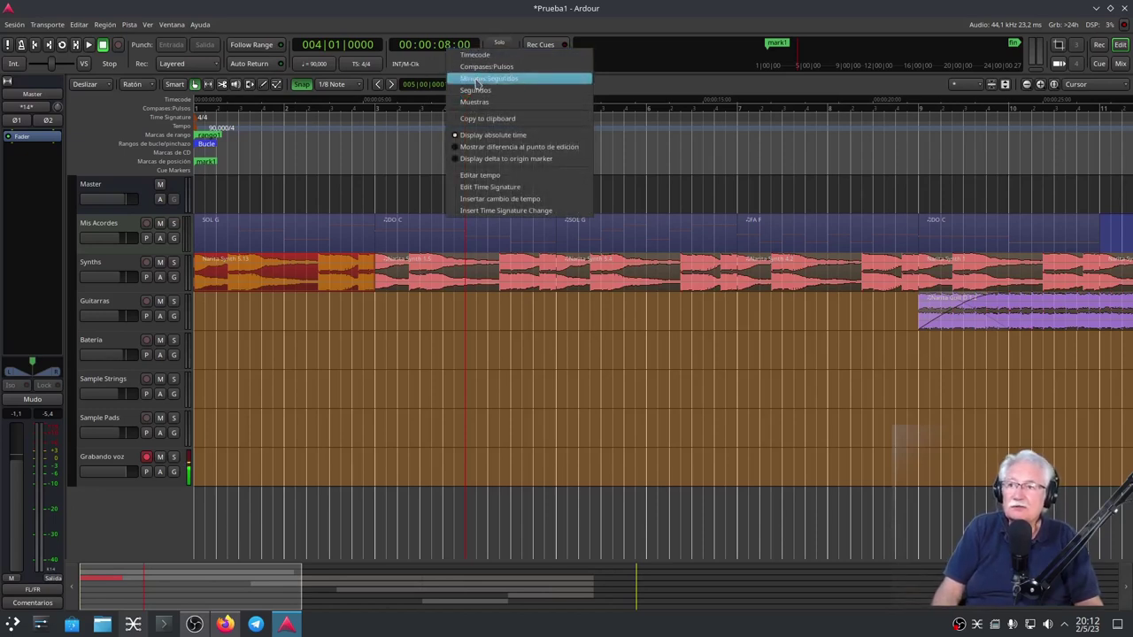
pyautogui.click(442, 50)
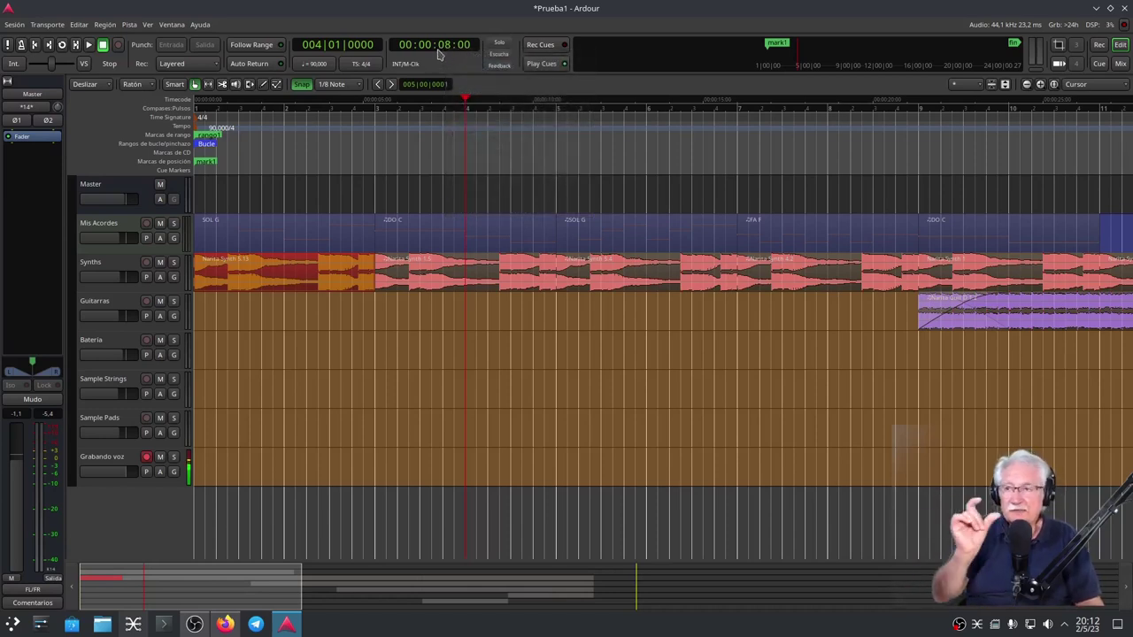
# Step: Set the secondary clock to Segundos and play the session from the start for a few bars before stopping
pyautogui.rightClick(436, 53)
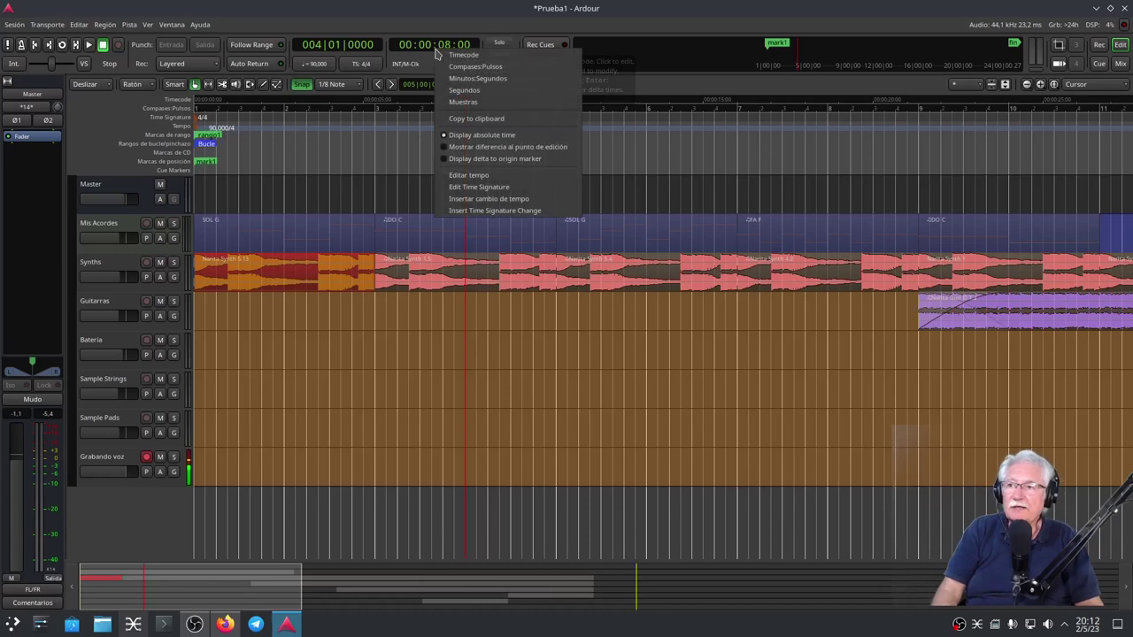
pyautogui.click(451, 90)
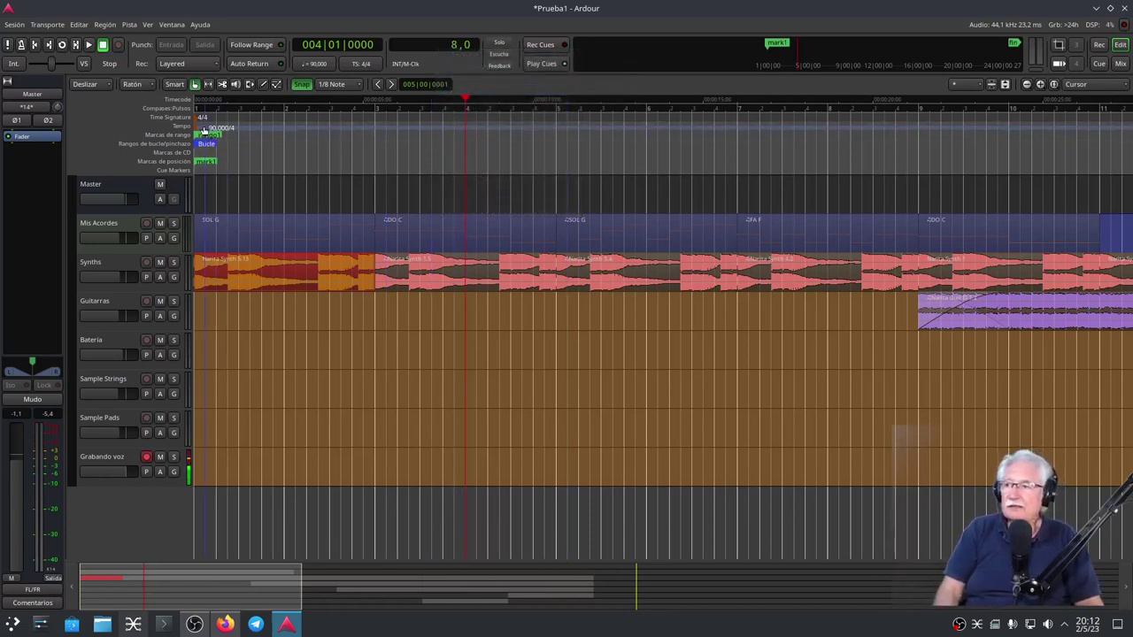
pyautogui.moveTo(466, 103); pyautogui.dragTo(199, 102)
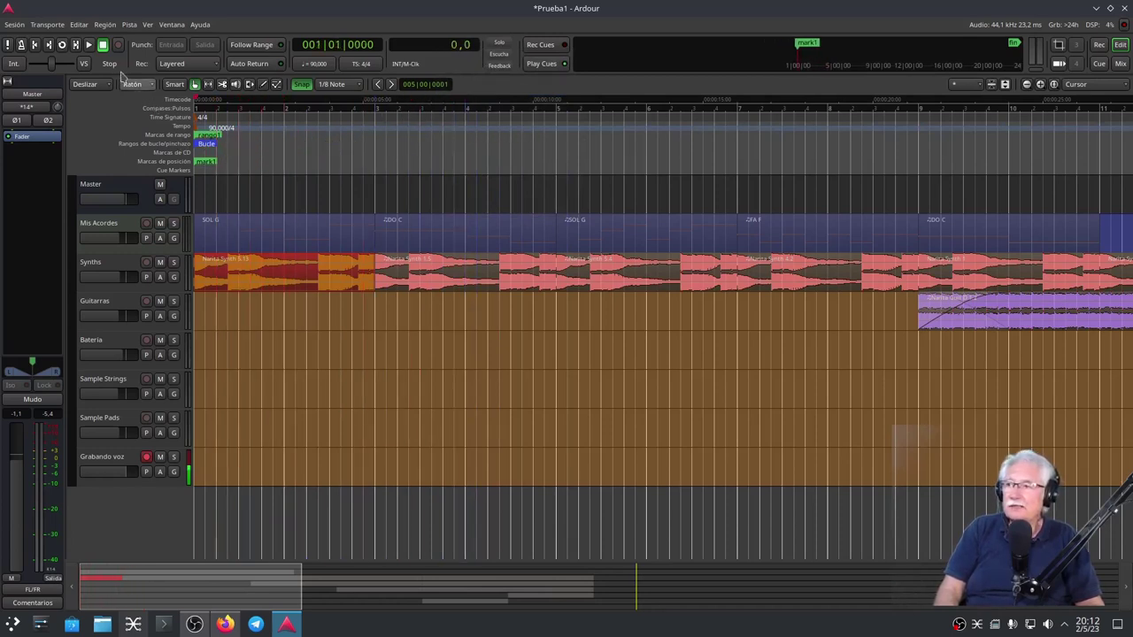
pyautogui.click(88, 44)
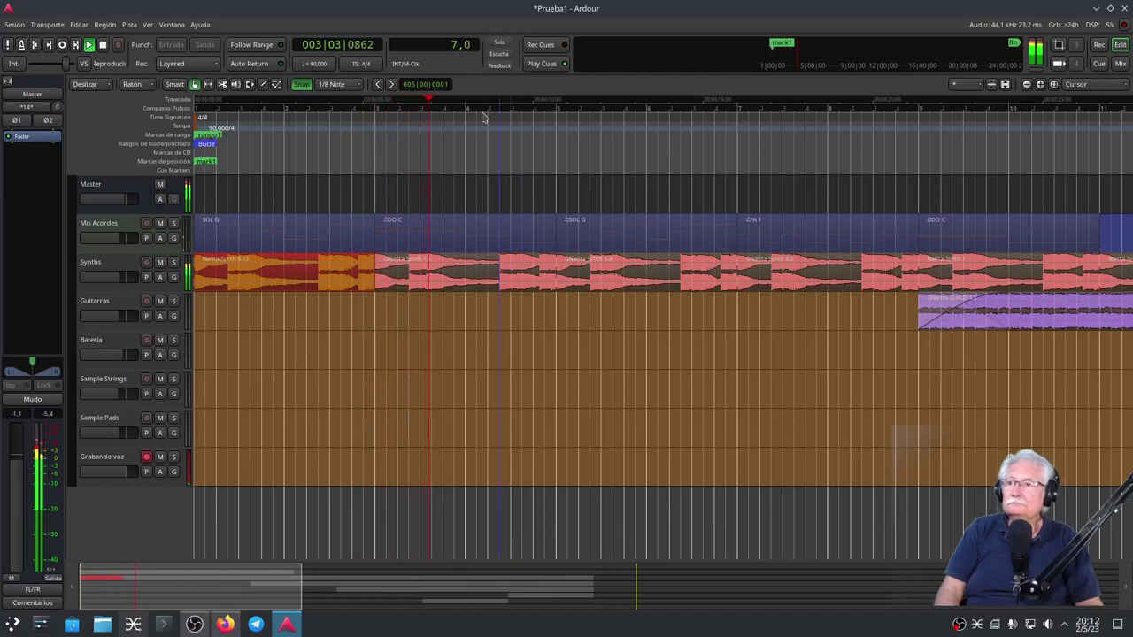
pyautogui.click(103, 44)
# Step: Set the secondary clock to Muestras and move the playhead back to bar 4
pyautogui.rightClick(450, 44)
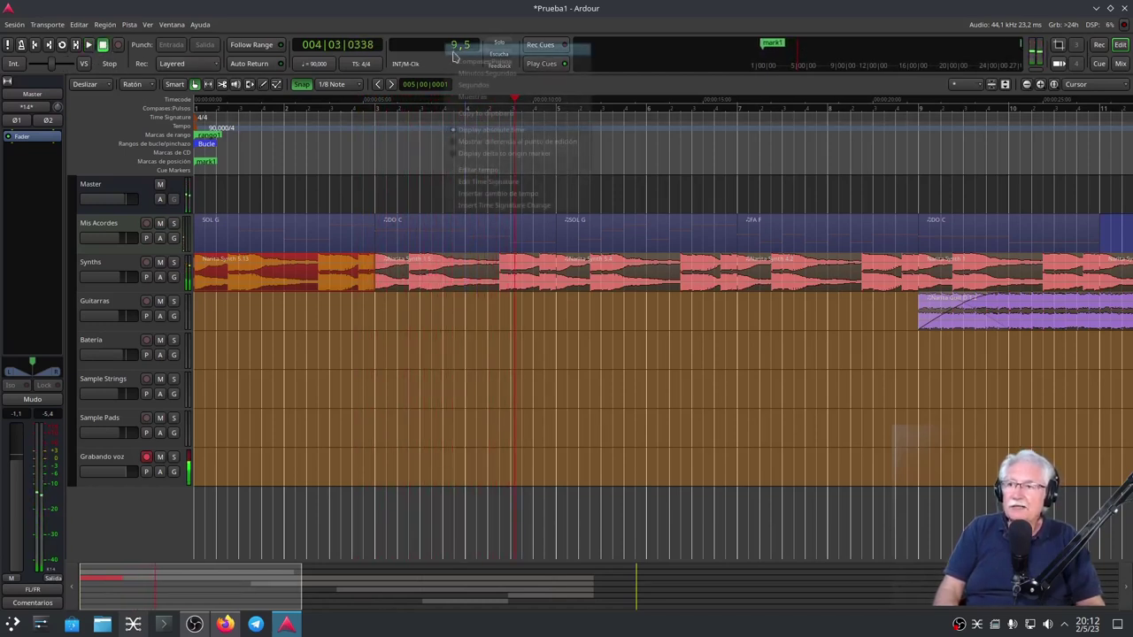
pyautogui.click(487, 95)
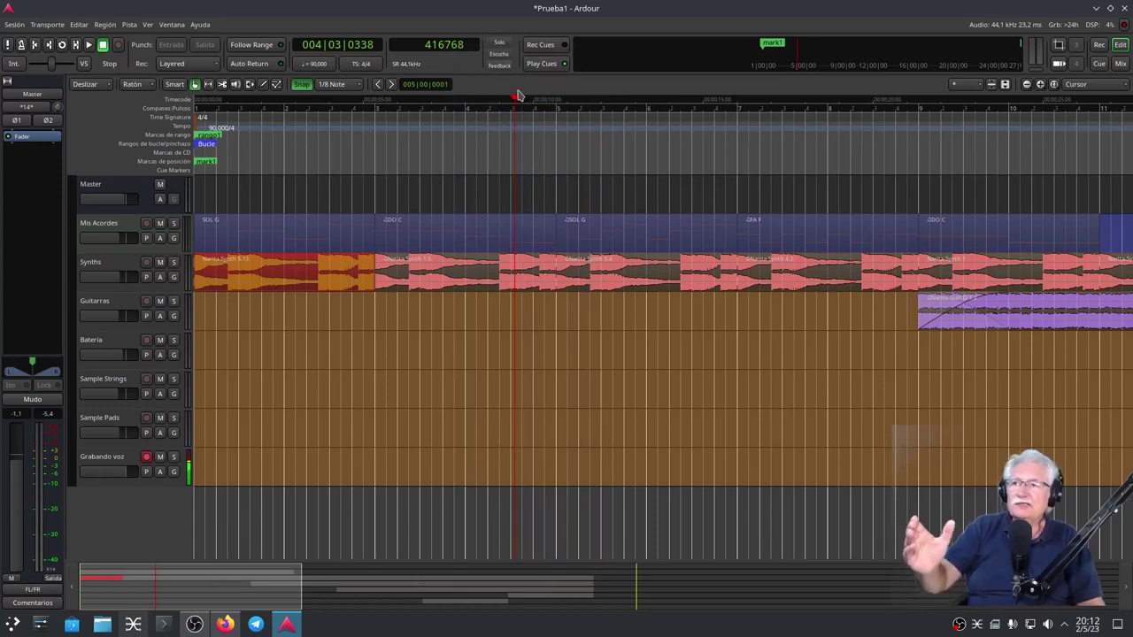
pyautogui.moveTo(521, 100); pyautogui.dragTo(466, 106)
# Step: Select the Synths region that starts at bar 3 and place the playhead at its end, on bar 5
pyautogui.click(501, 277)
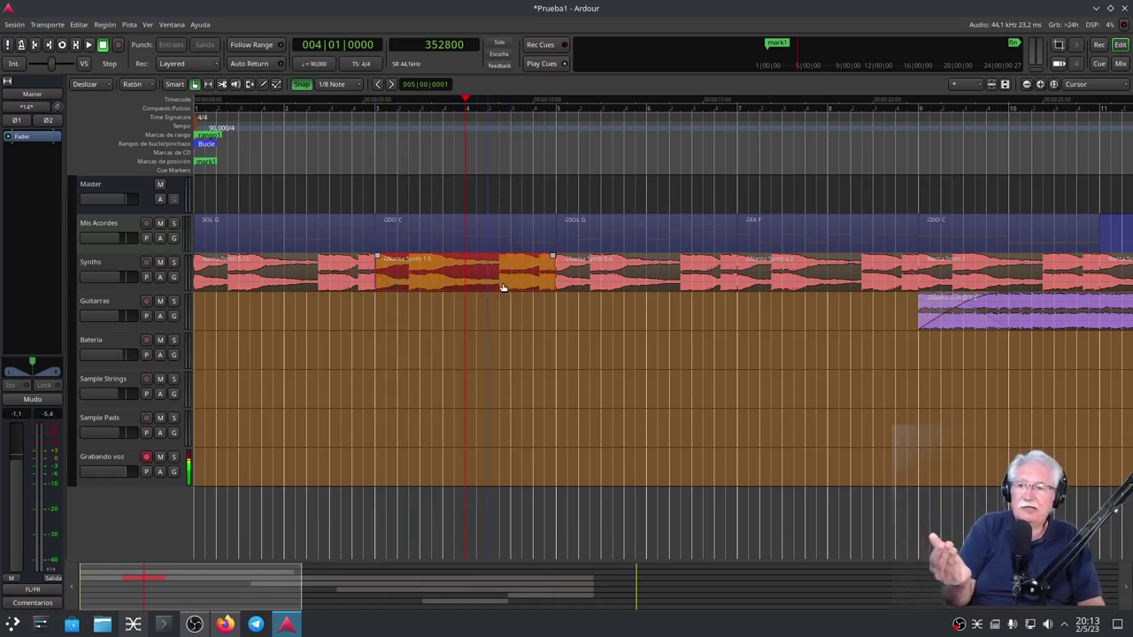
pyautogui.moveTo(467, 103); pyautogui.dragTo(557, 142)
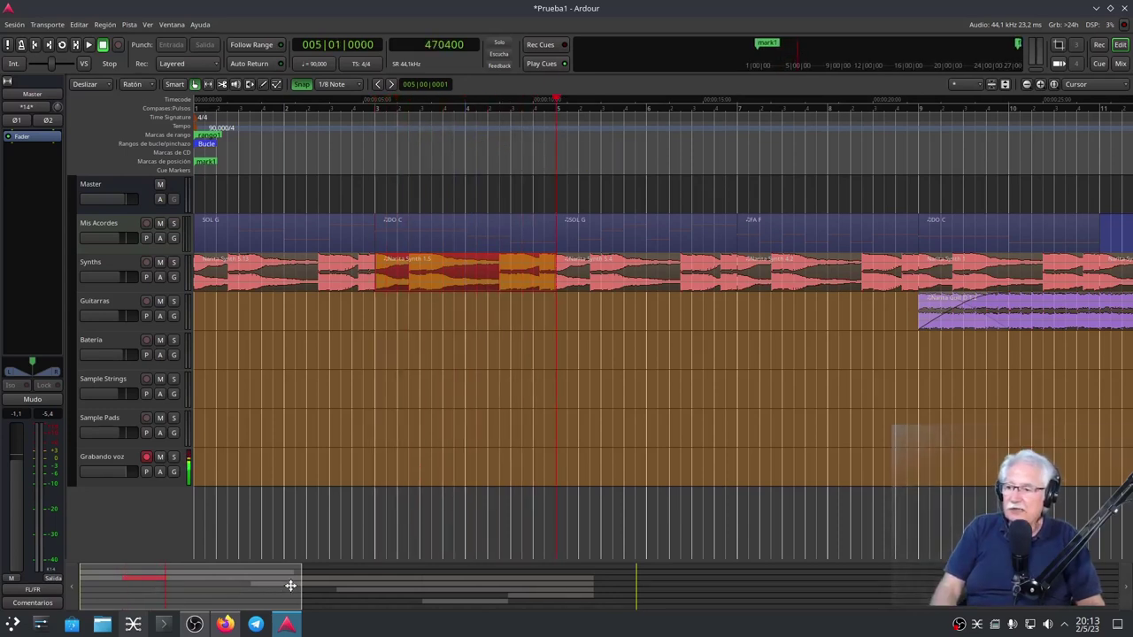
pyautogui.moveTo(87, 595); pyautogui.dragTo(127, 597)
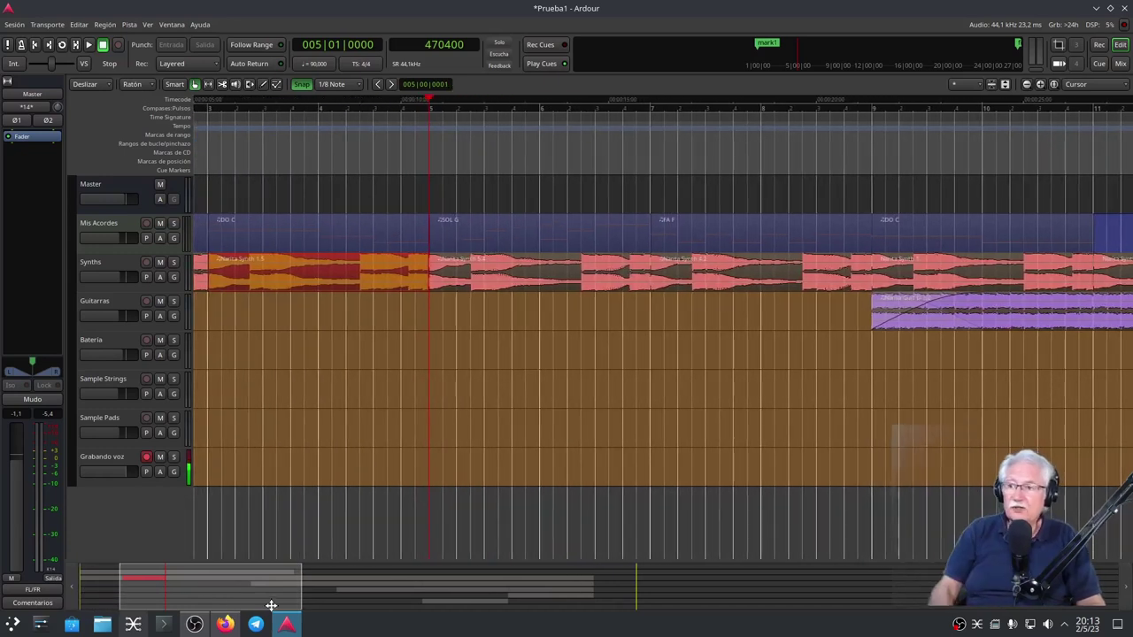
pyautogui.moveTo(299, 595); pyautogui.dragTo(168, 596)
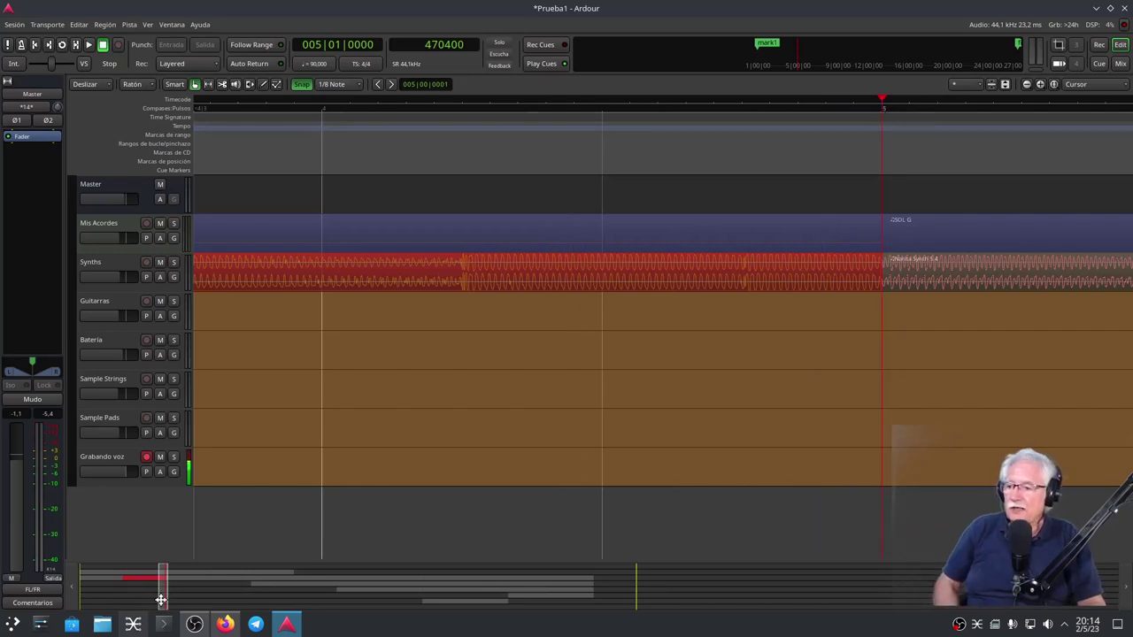
pyautogui.scroll(-4, 161, 600)
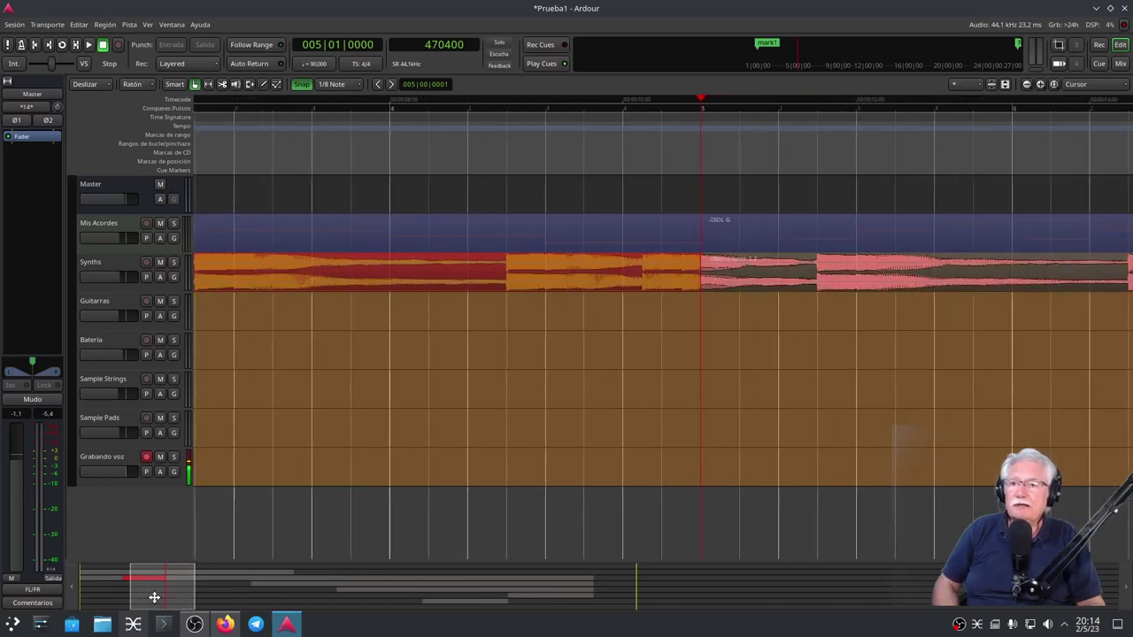
pyautogui.scroll(-3, 154, 597)
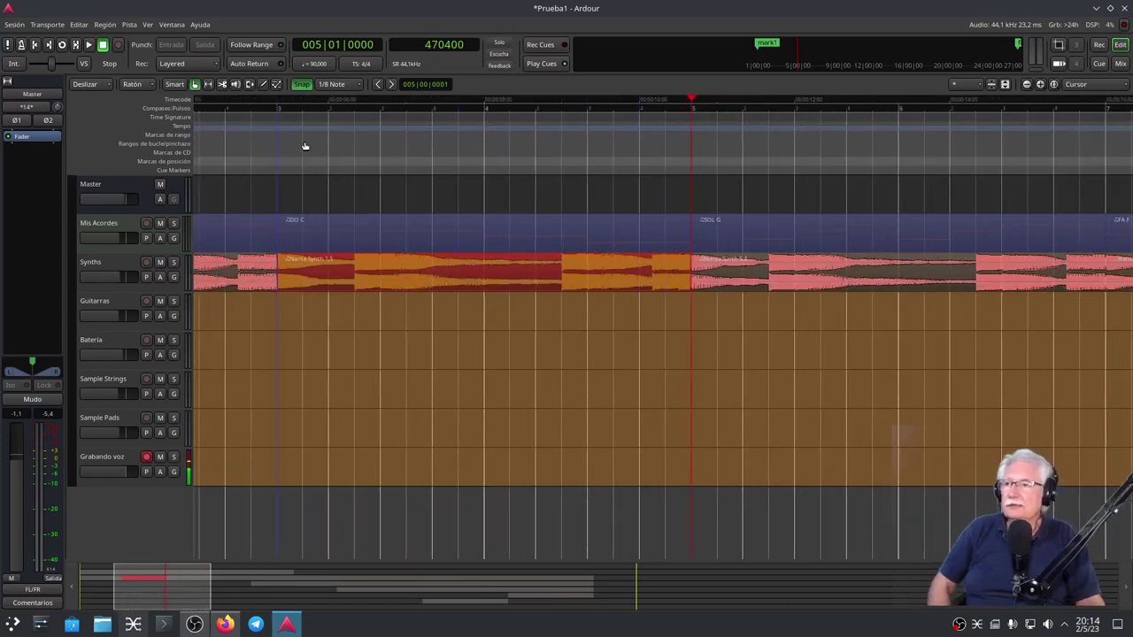
# Step: Set the secondary clock to Timecode and locate to bar 6, beat 3 and to bar 25 at the arrangement's end
pyautogui.rightClick(430, 47)
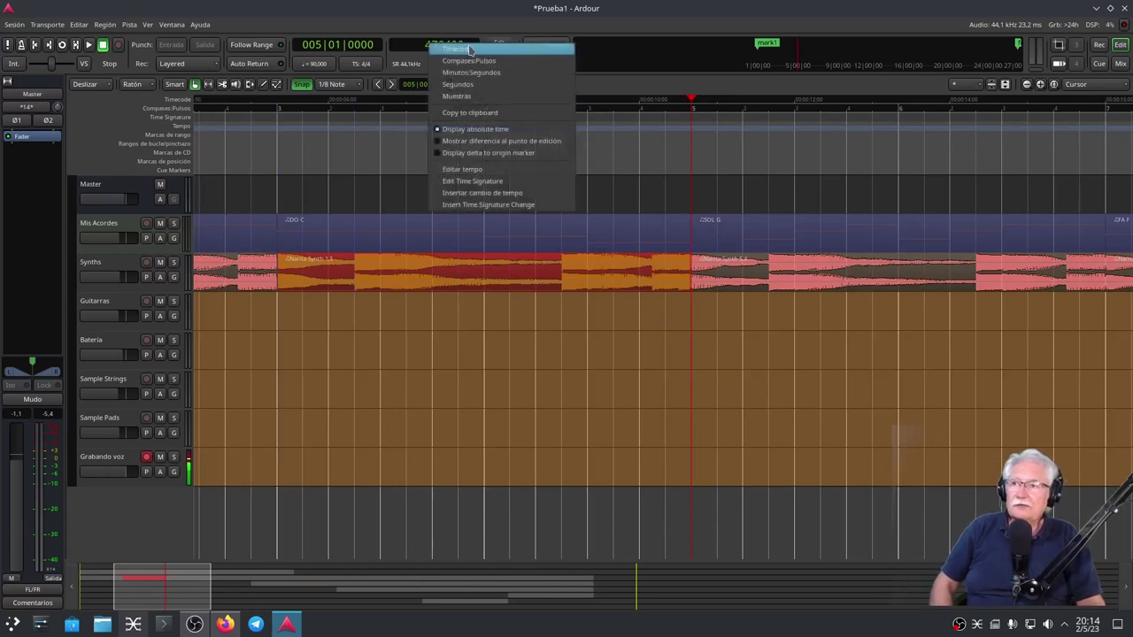
pyautogui.click(459, 50)
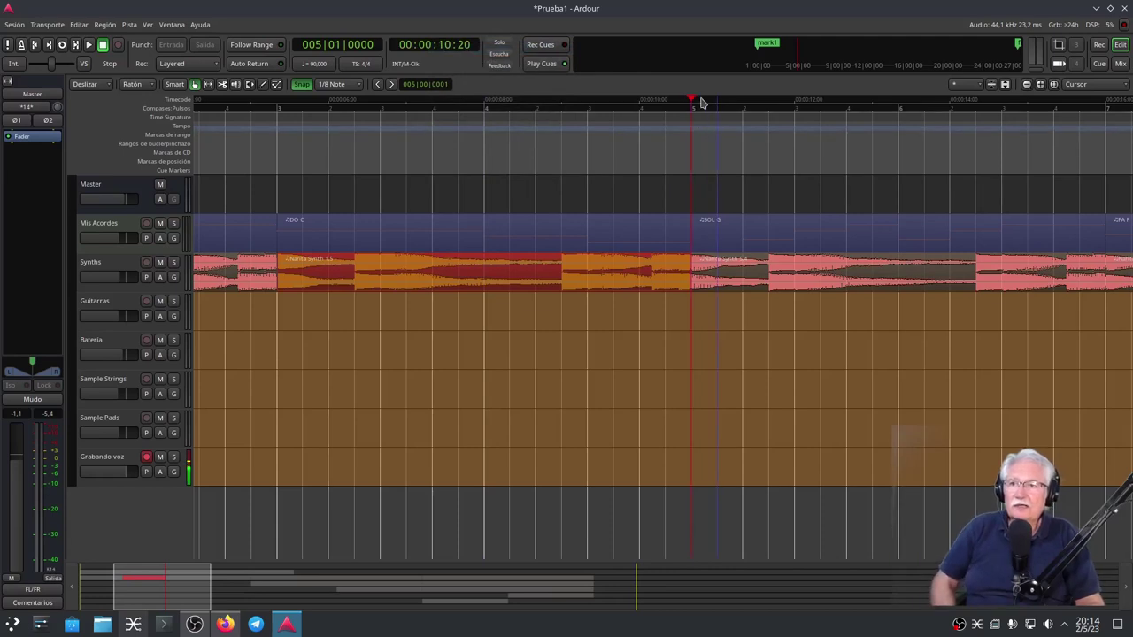
pyautogui.moveTo(693, 103); pyautogui.dragTo(1013, 114)
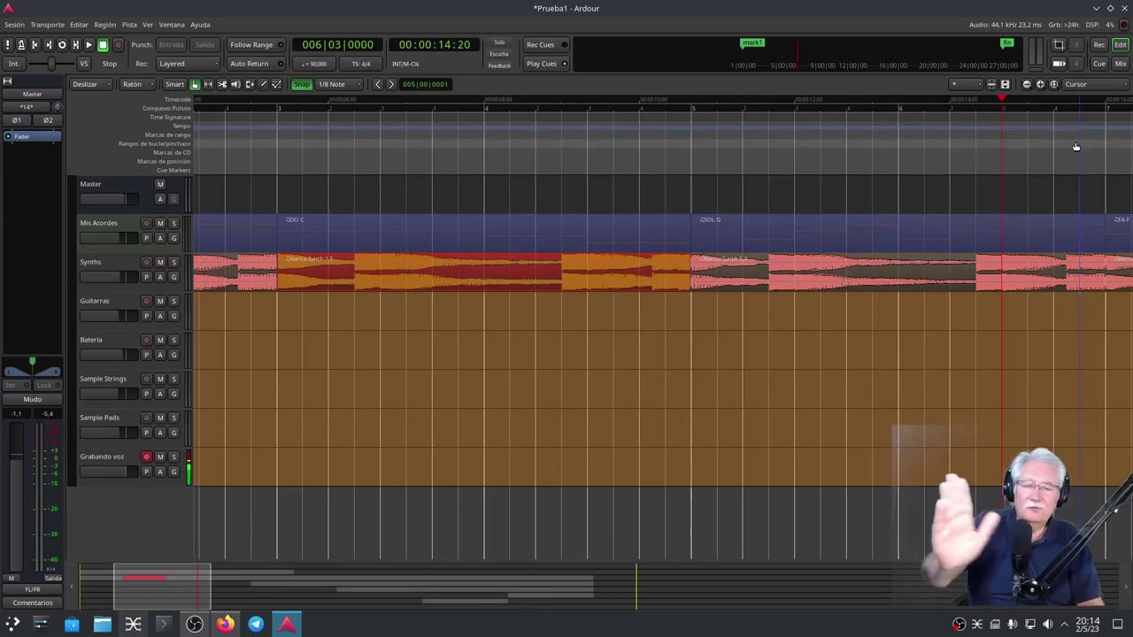
pyautogui.moveTo(202, 586); pyautogui.dragTo(624, 589)
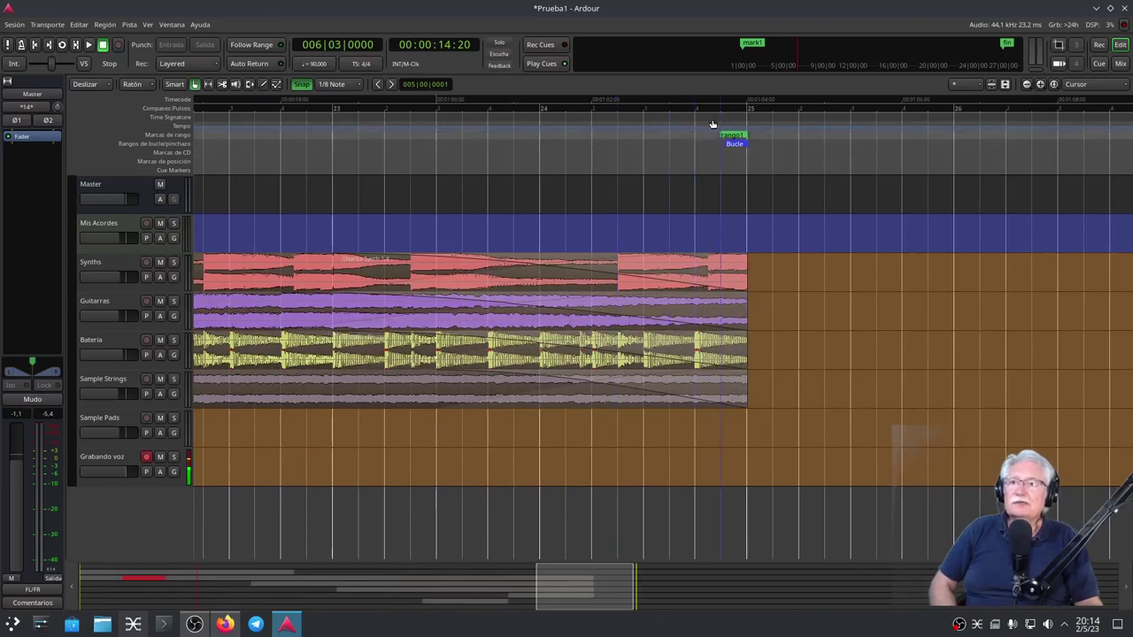
pyautogui.click(747, 112)
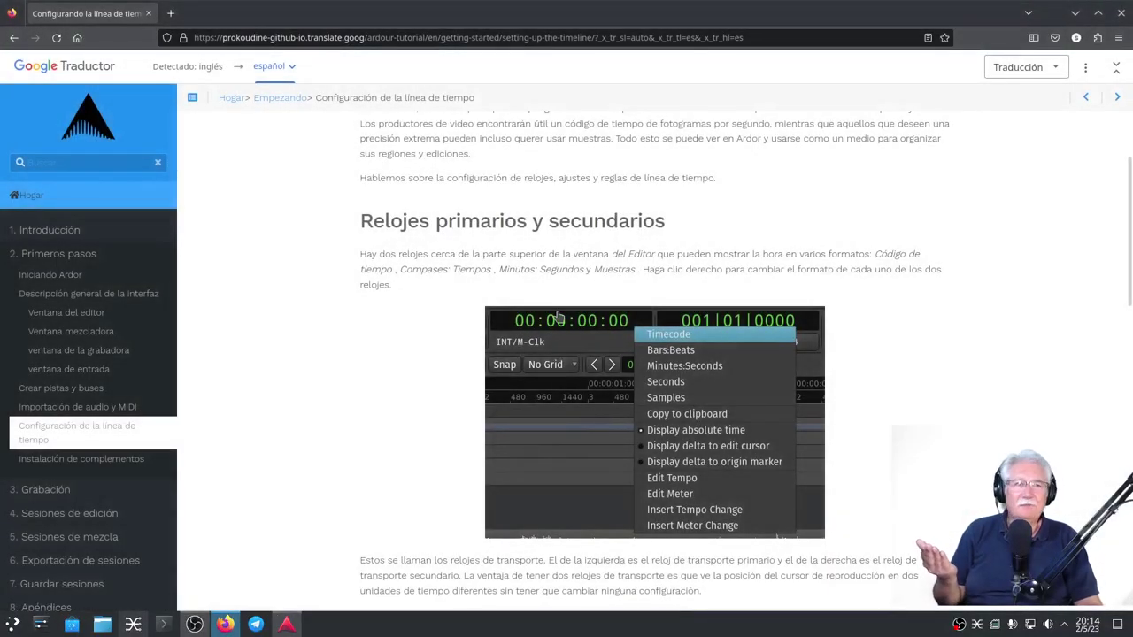
# Step: Switch to the browser tutorial and read about the advantage of two transport clocks and disabling the secondary one
pyautogui.scroll(-3, 566, 315)
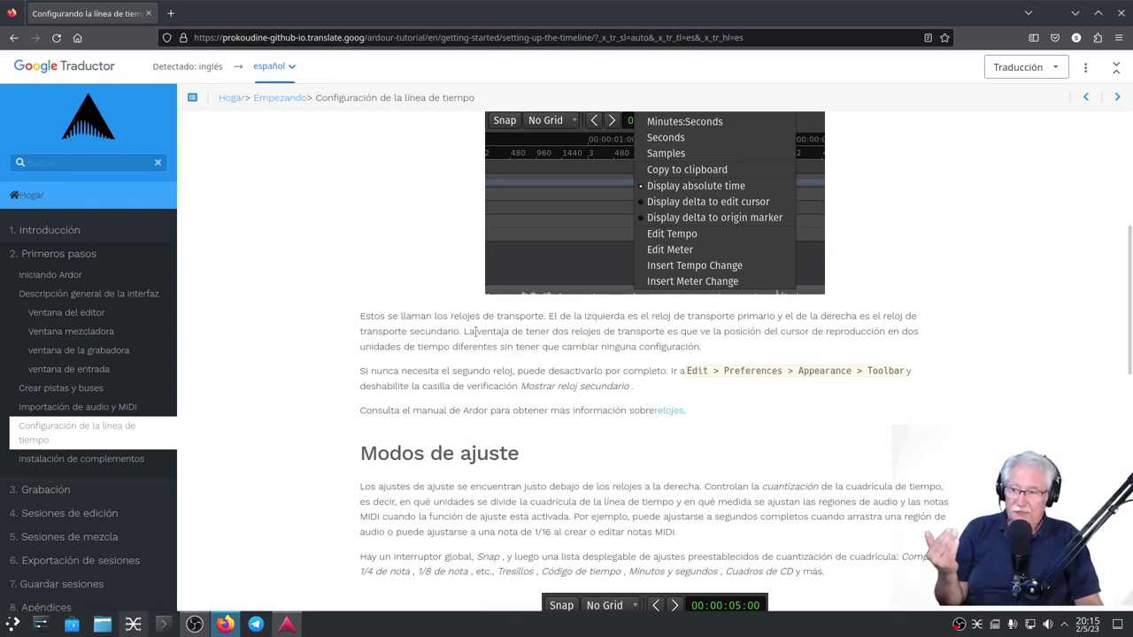
pyautogui.moveTo(452, 333)
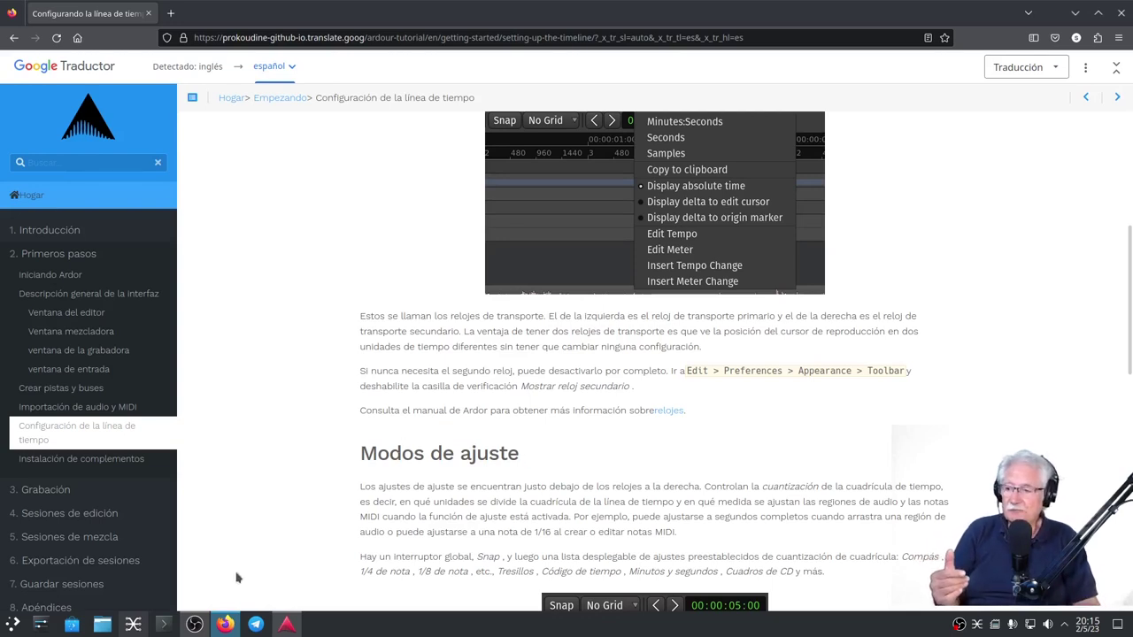
# Step: Switch to Ardour, zoom in around bar 25 and set the primary clock to Timecode, Muestras and Segundos in turn
pyautogui.click(286, 624)
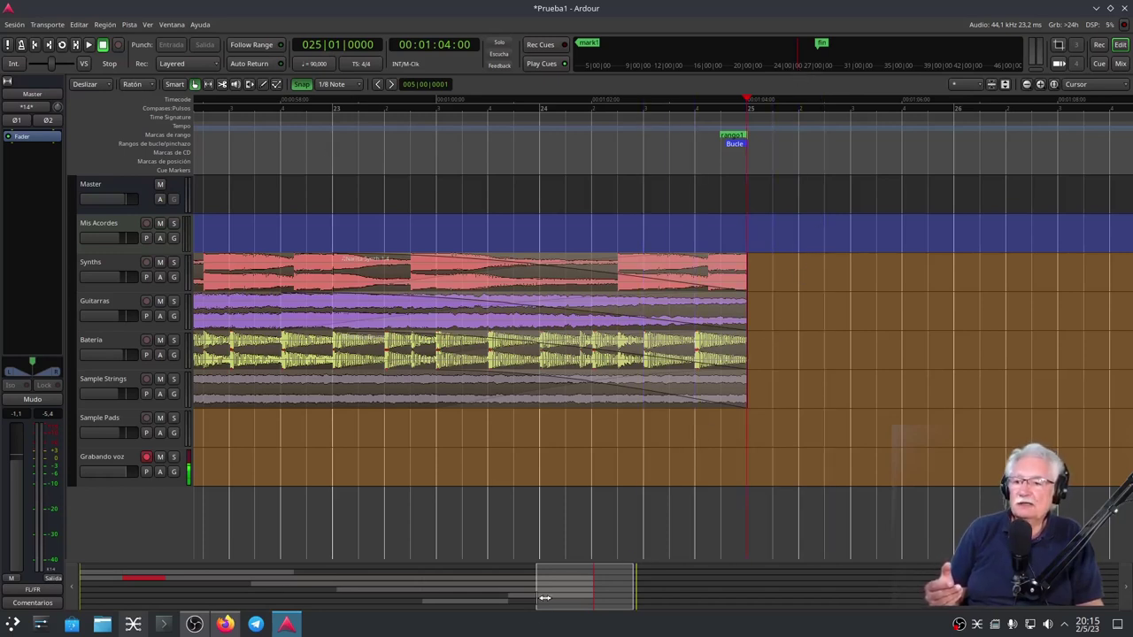
pyautogui.moveTo(544, 599); pyautogui.dragTo(614, 600)
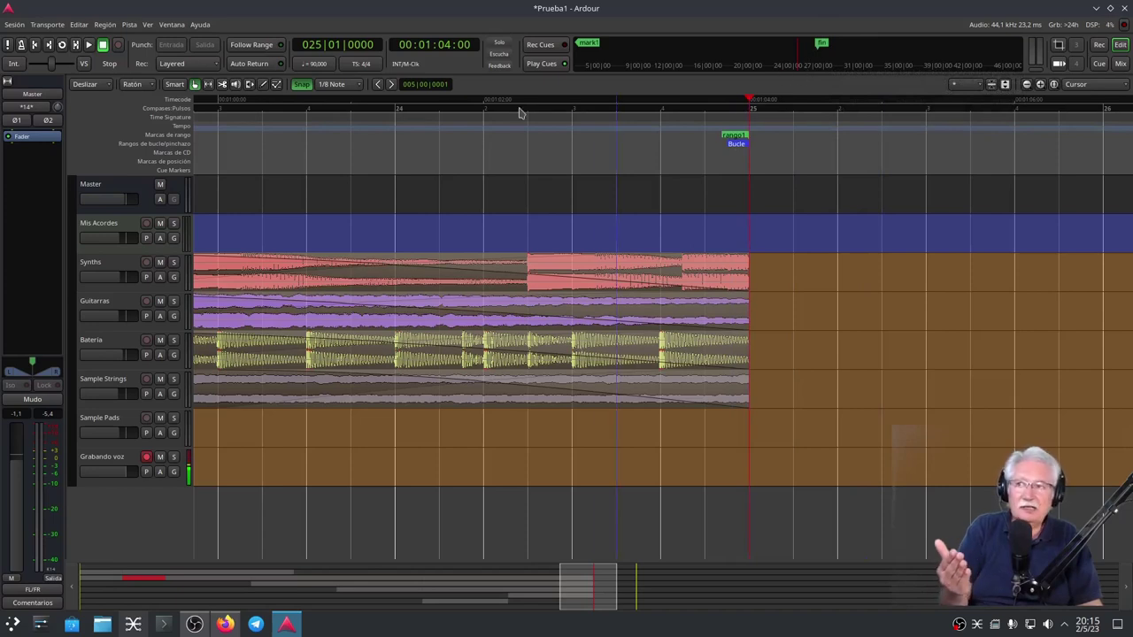
pyautogui.rightClick(341, 50)
pyautogui.click(355, 53)
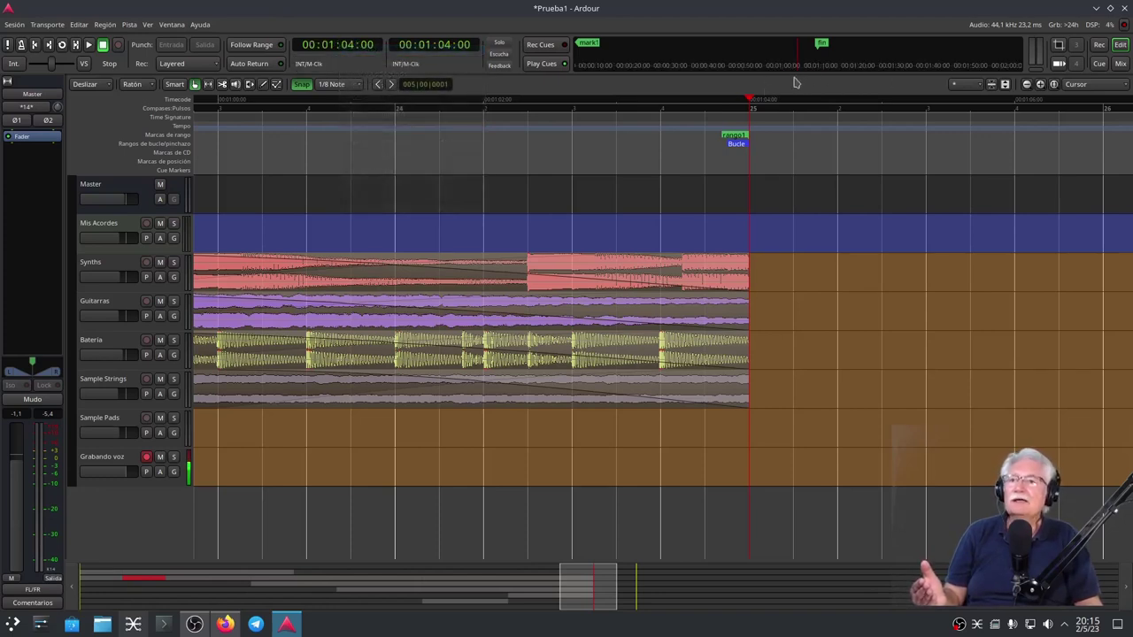
pyautogui.rightClick(345, 46)
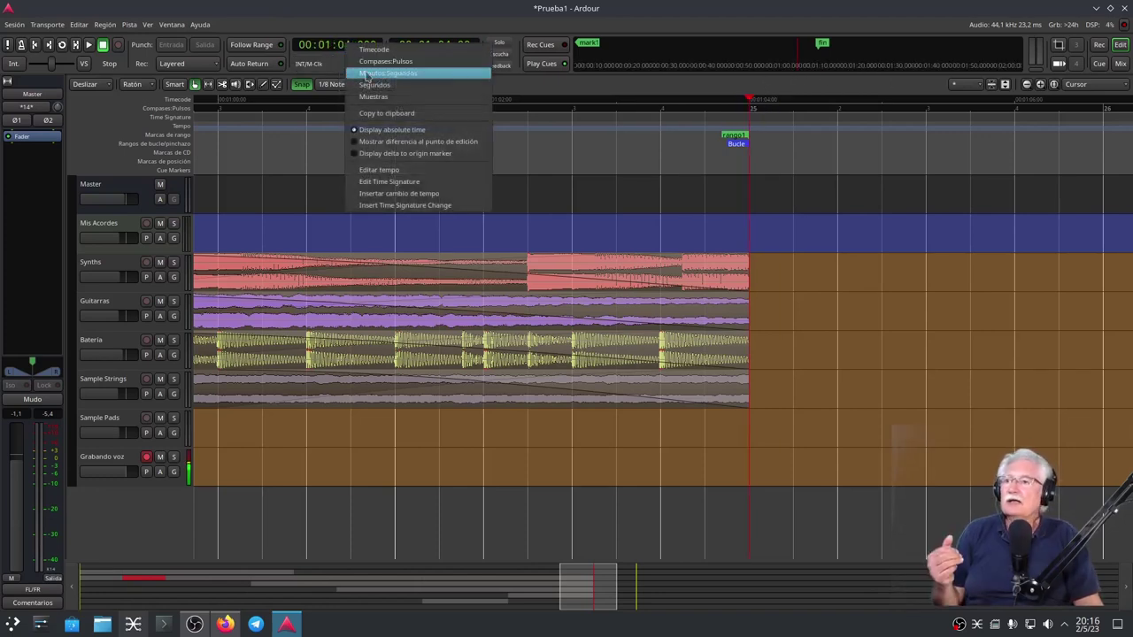
pyautogui.click(386, 97)
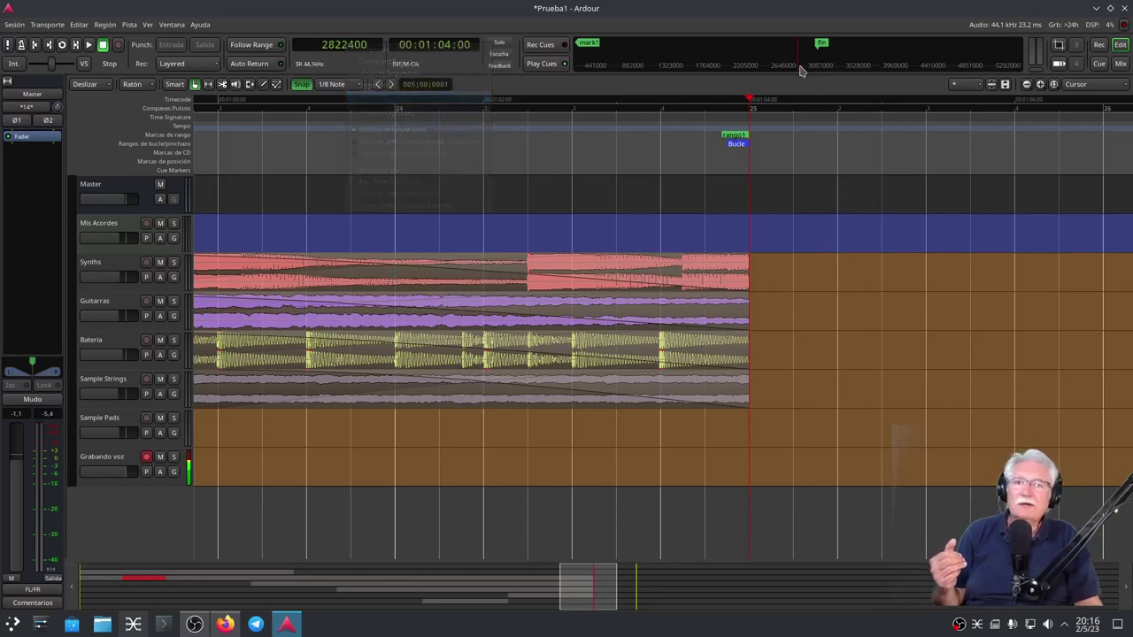
pyautogui.rightClick(352, 46)
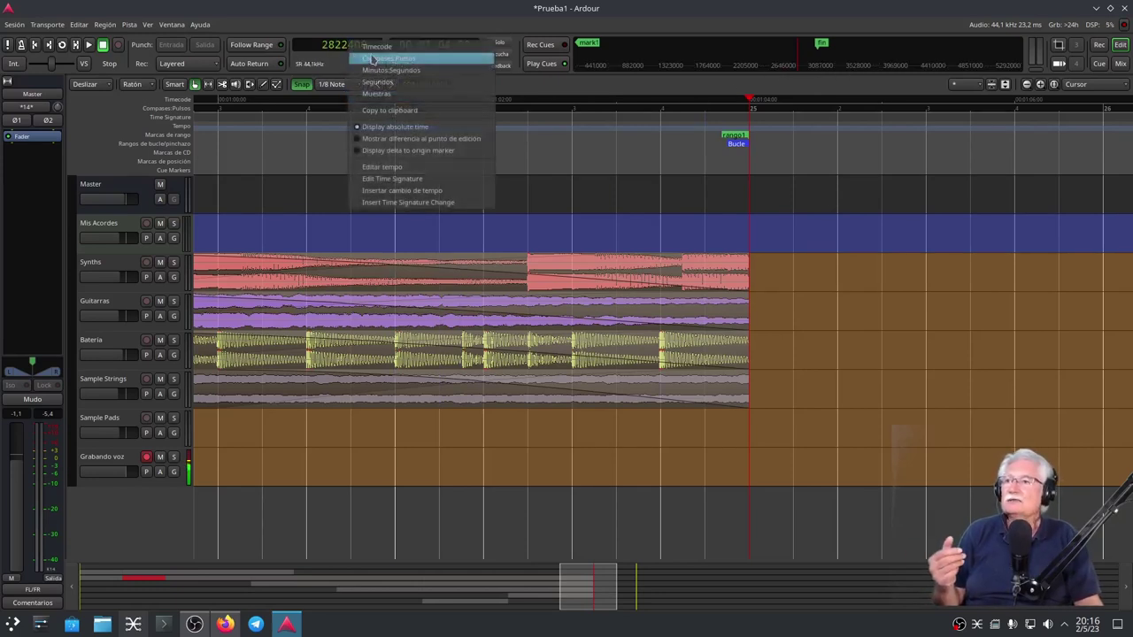
pyautogui.click(378, 82)
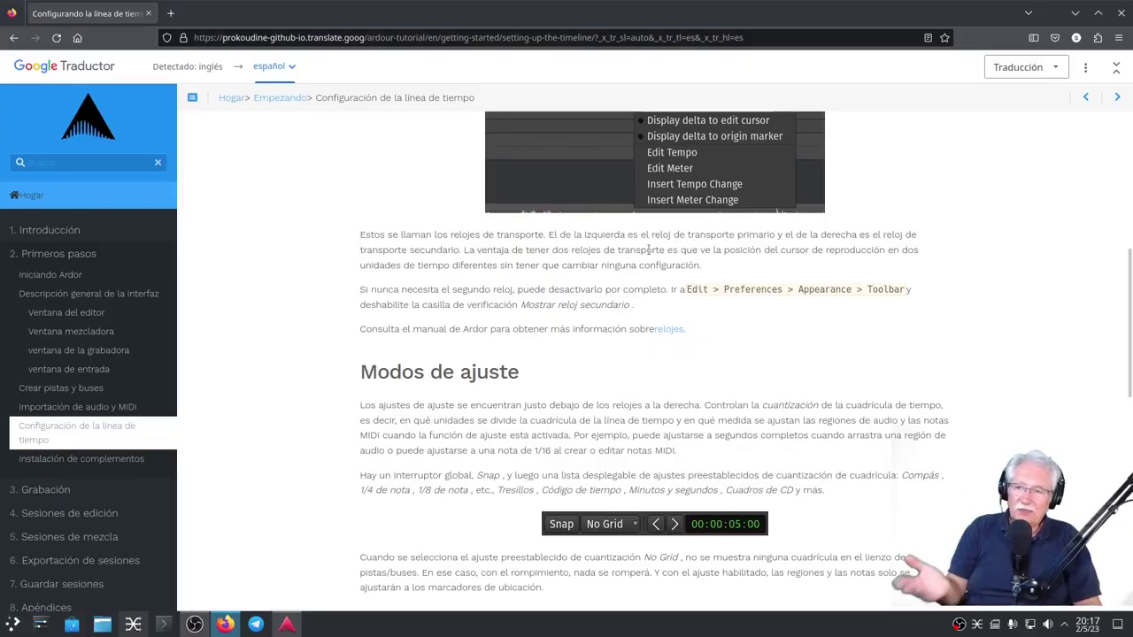
# Step: Switch to the browser tutorial and read the Modos de ajuste section about Snap and the grid quantization presets
pyautogui.moveTo(644, 247)
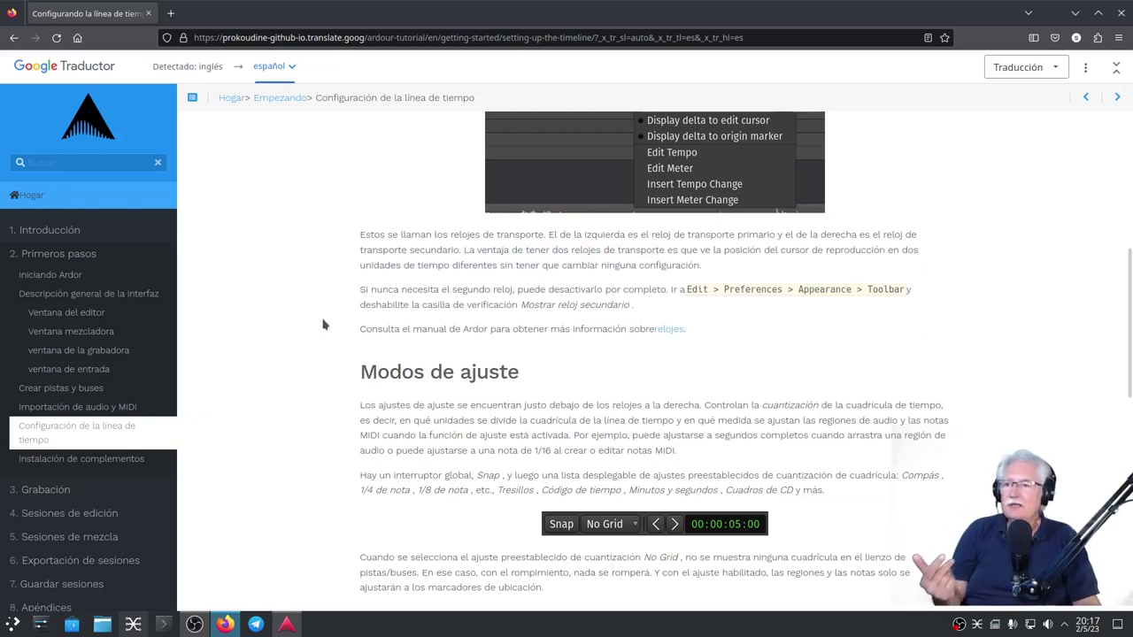
pyautogui.moveTo(708, 237)
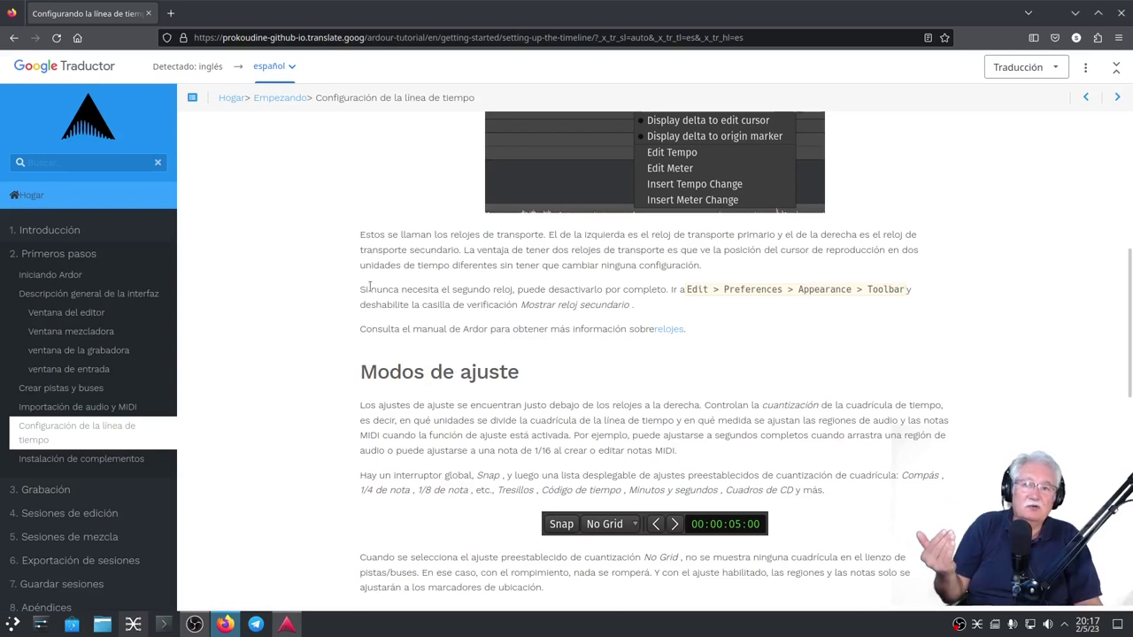
pyautogui.moveTo(369, 285)
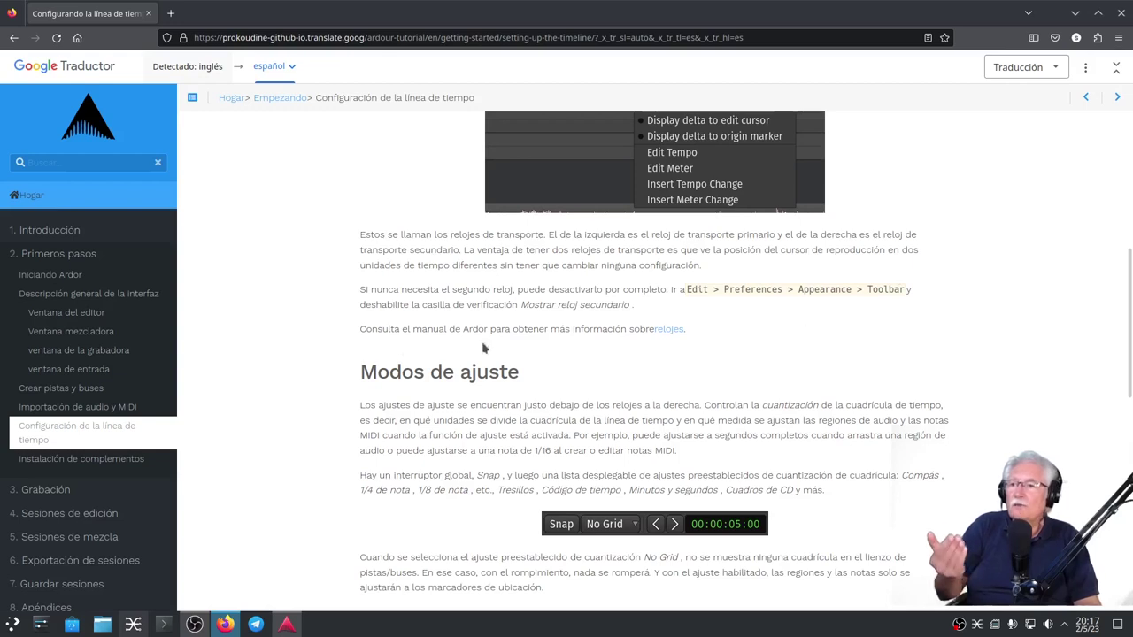
pyautogui.scroll(-3, 349, 372)
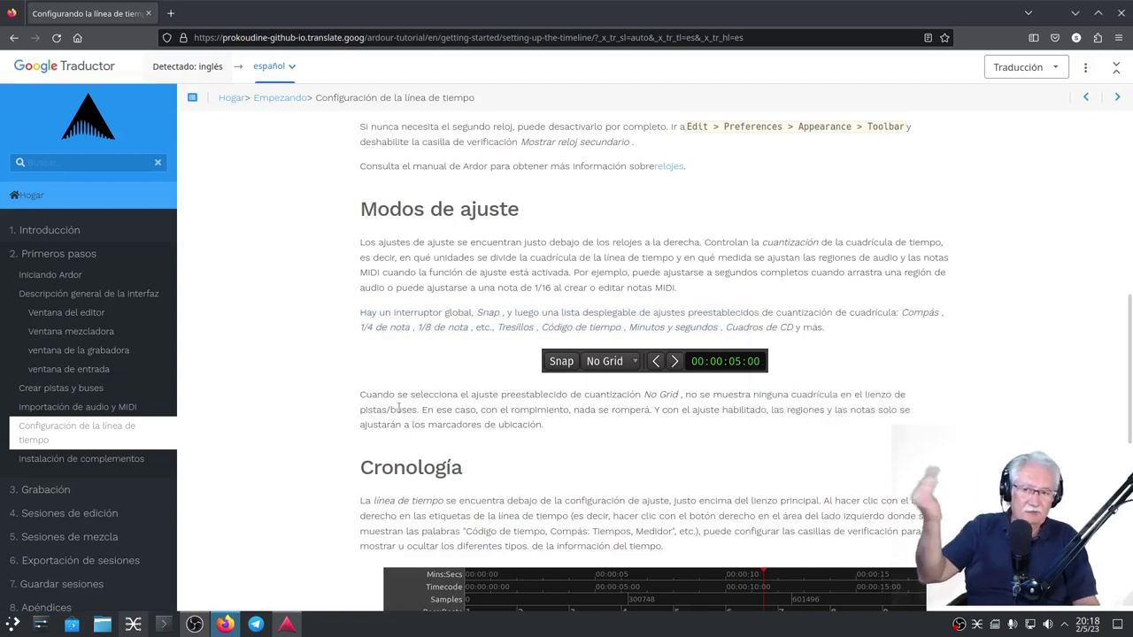
# Step: Switch to Ardour, place the playhead at 00:00:06:00 and set the primary clock to Compases:Pulsos
pyautogui.click(287, 623)
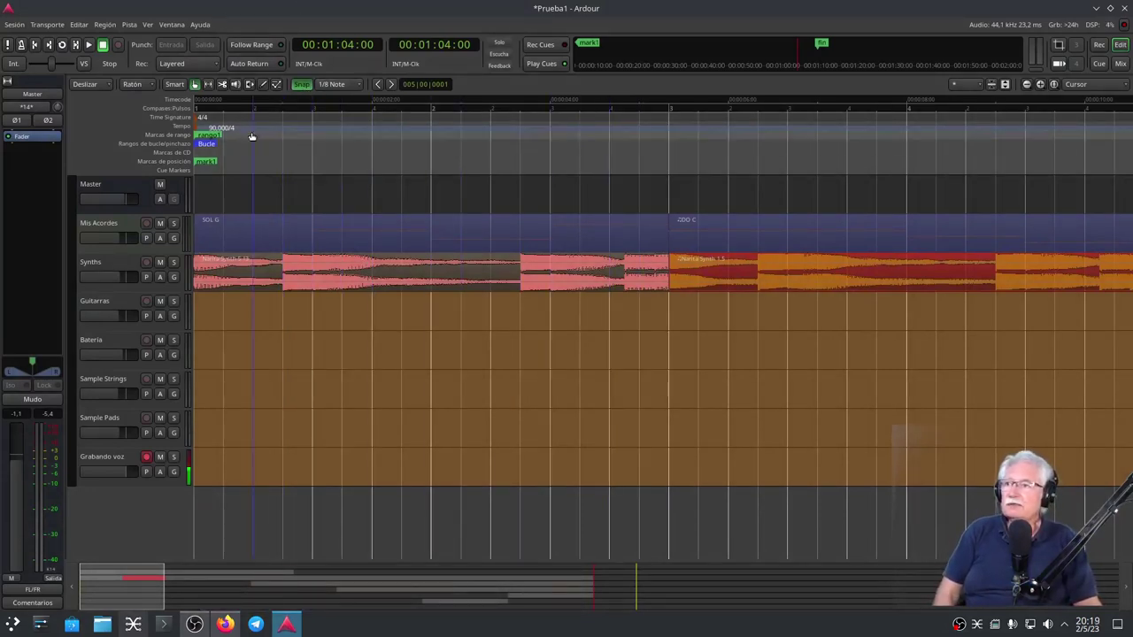
pyautogui.click(312, 99)
pyautogui.moveTo(312, 99); pyautogui.dragTo(726, 151)
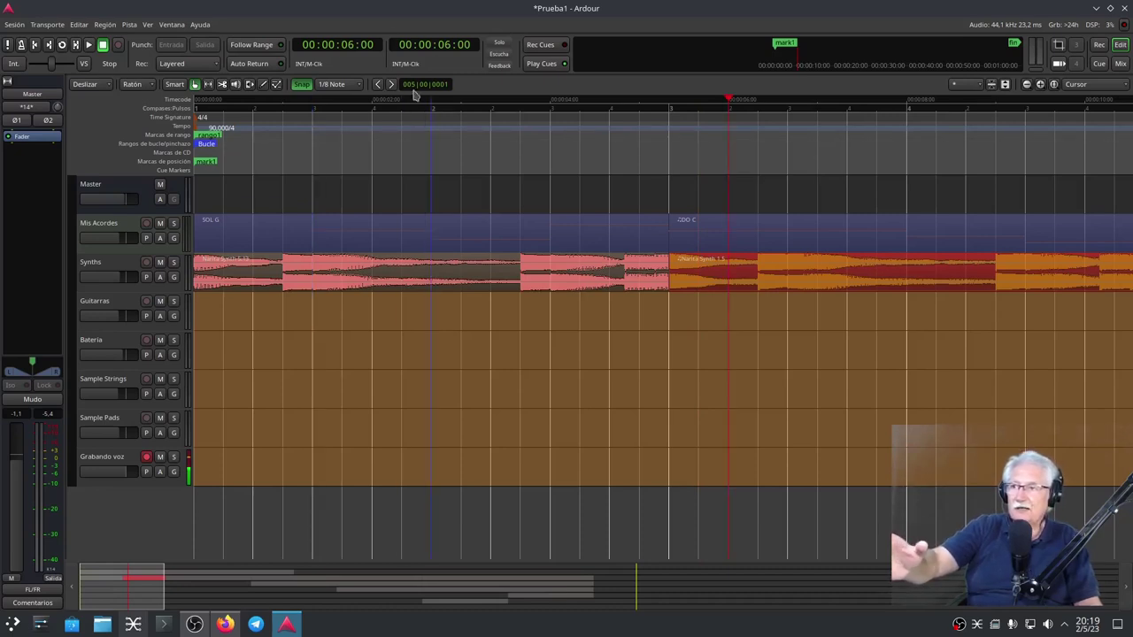
pyautogui.rightClick(341, 51)
pyautogui.click(365, 65)
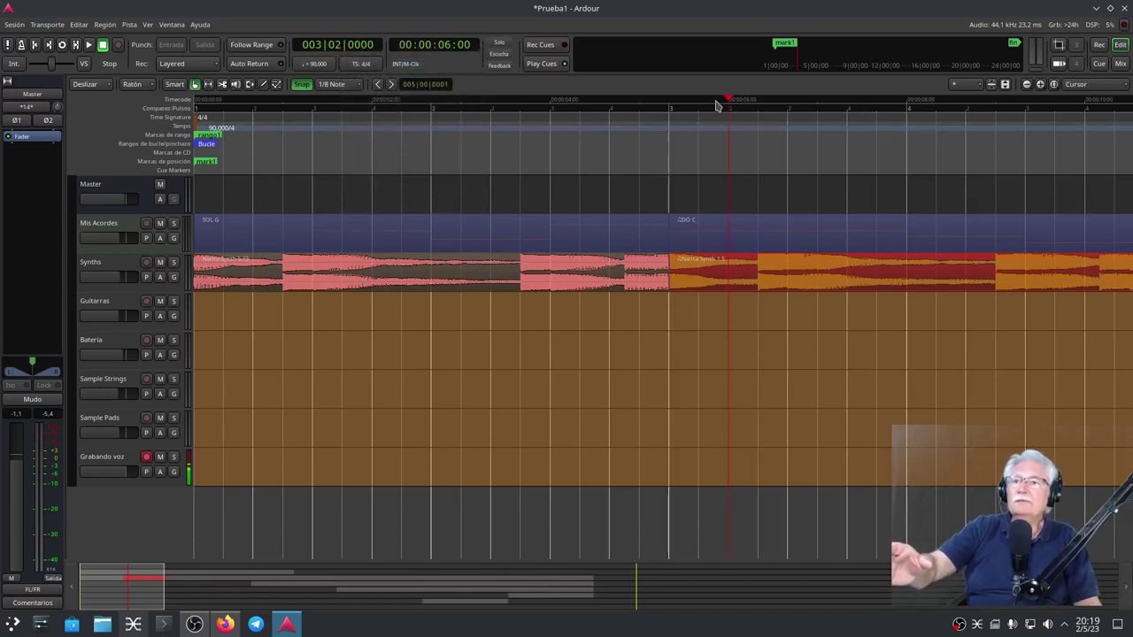
# Step: With Snap on, move the playhead to bar 4, back to bar 3 beat 2, and to the start of bar 2
pyautogui.moveTo(724, 102)
pyautogui.mouseDown()
pyautogui.moveTo(670, 106)
pyautogui.moveTo(919, 114)
pyautogui.mouseUp()
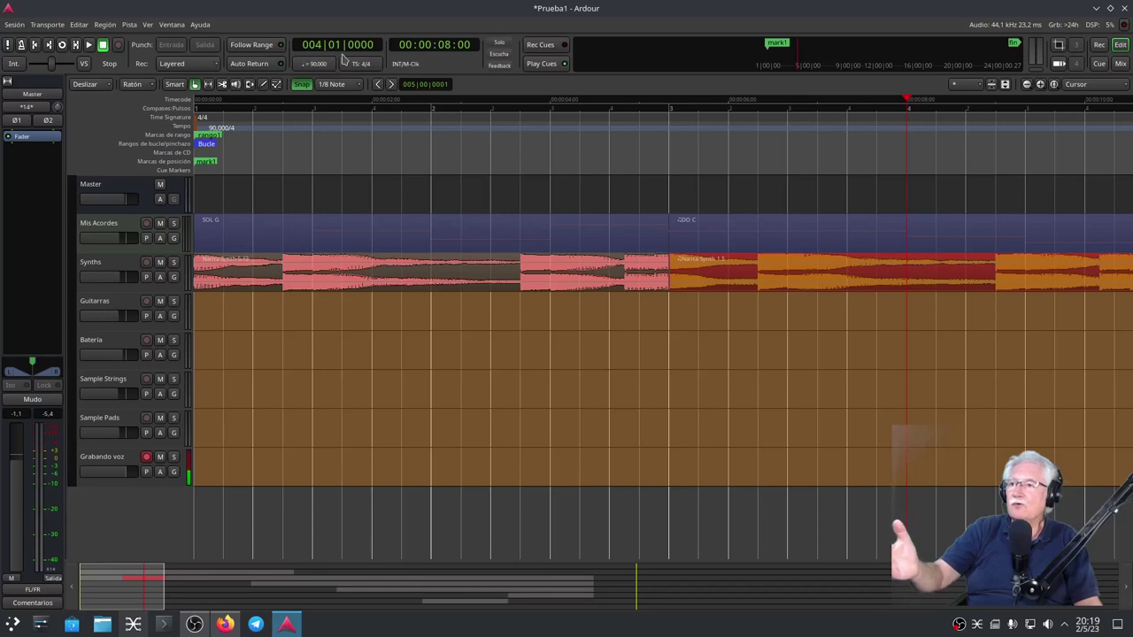
pyautogui.click(728, 118)
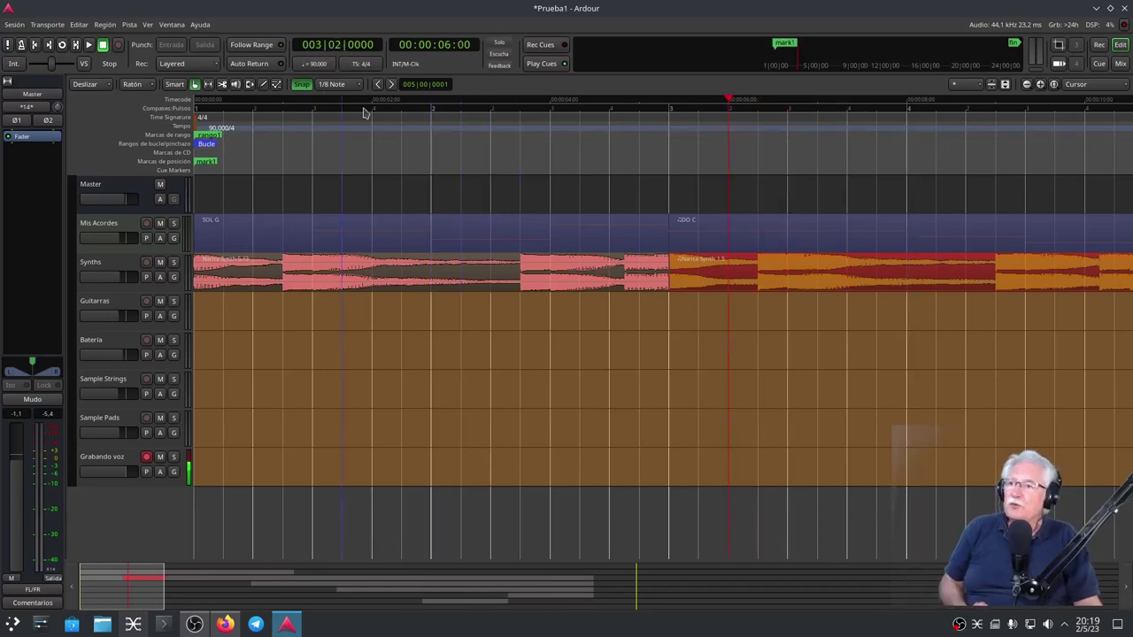
pyautogui.moveTo(730, 103); pyautogui.dragTo(432, 176)
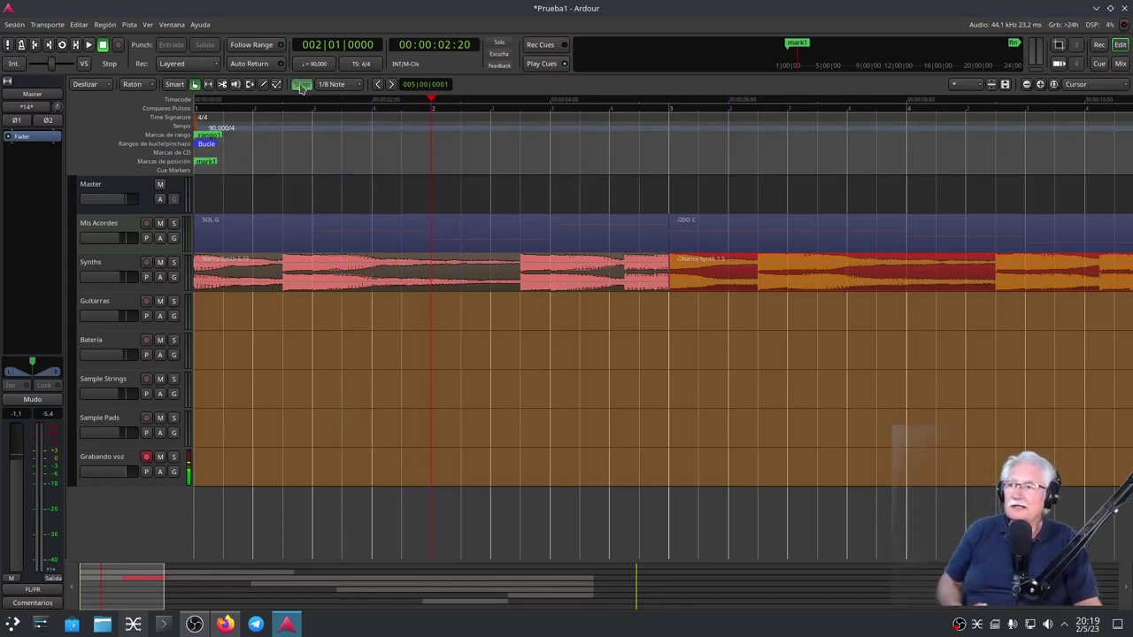
# Step: Turn Snap off to place the playhead freely within bar 1 beat 4, and turn it on to move to the eighth note after bar 2
pyautogui.moveTo(440, 102); pyautogui.dragTo(396, 164)
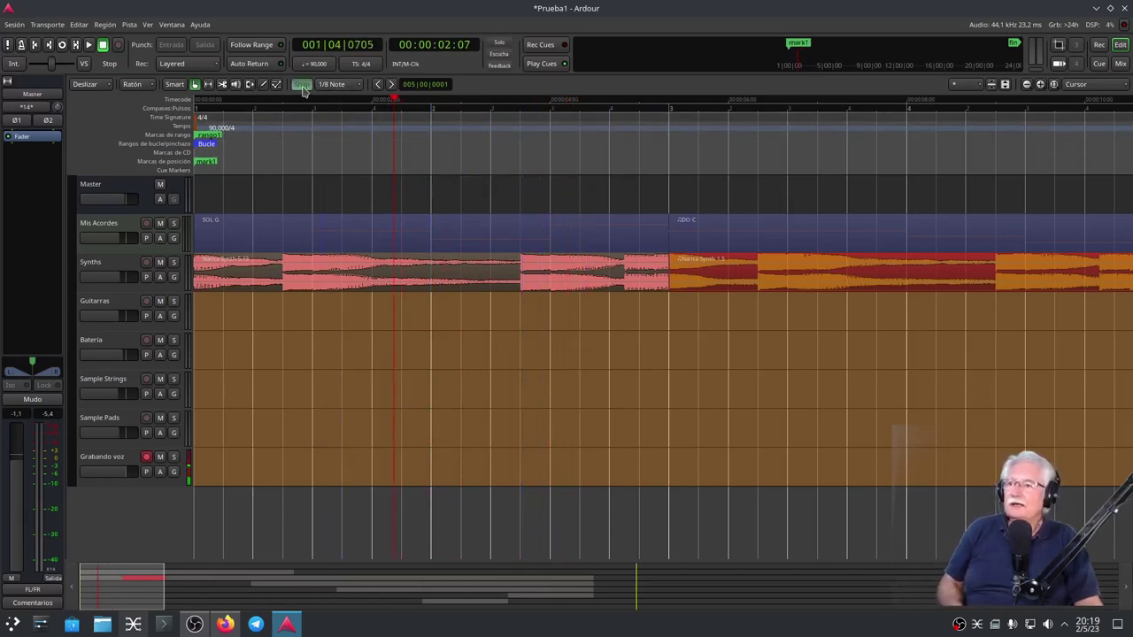
pyautogui.moveTo(394, 105); pyautogui.dragTo(473, 117)
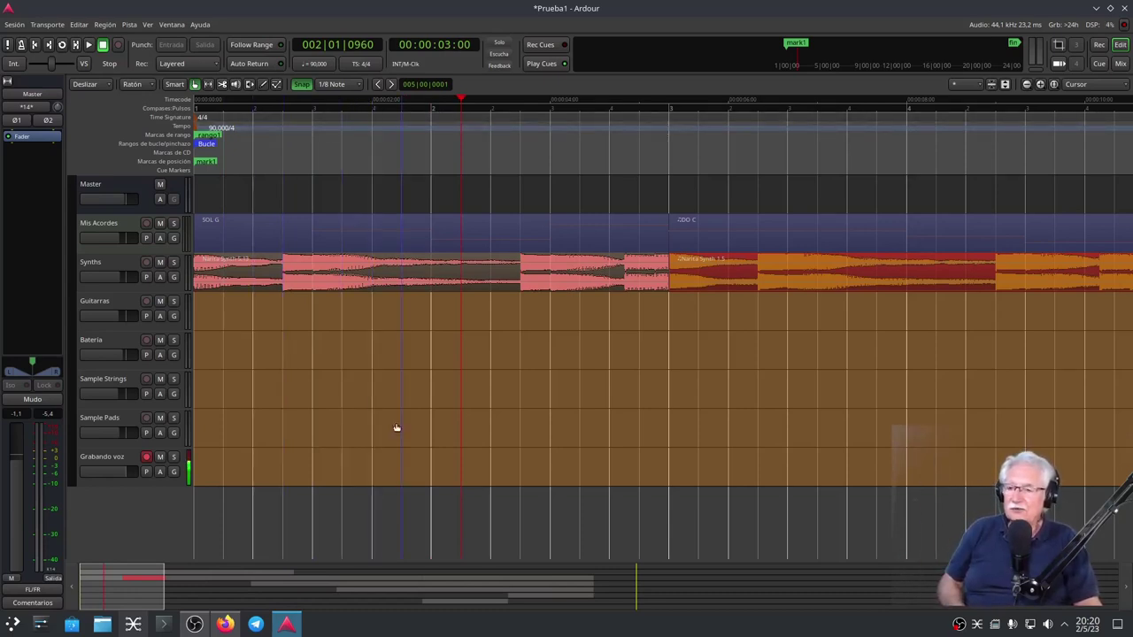
# Step: Set the grid to 1/4 Note and move the playhead to bar 2, bar 2 beat 2, and bar 3
pyautogui.click(336, 88)
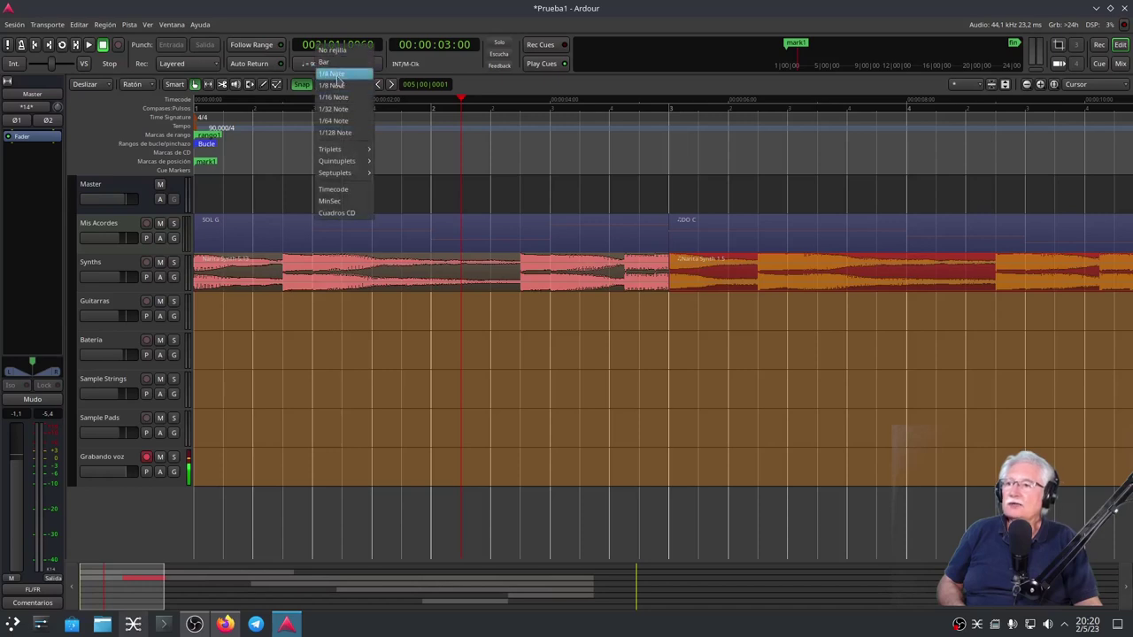
pyautogui.click(334, 75)
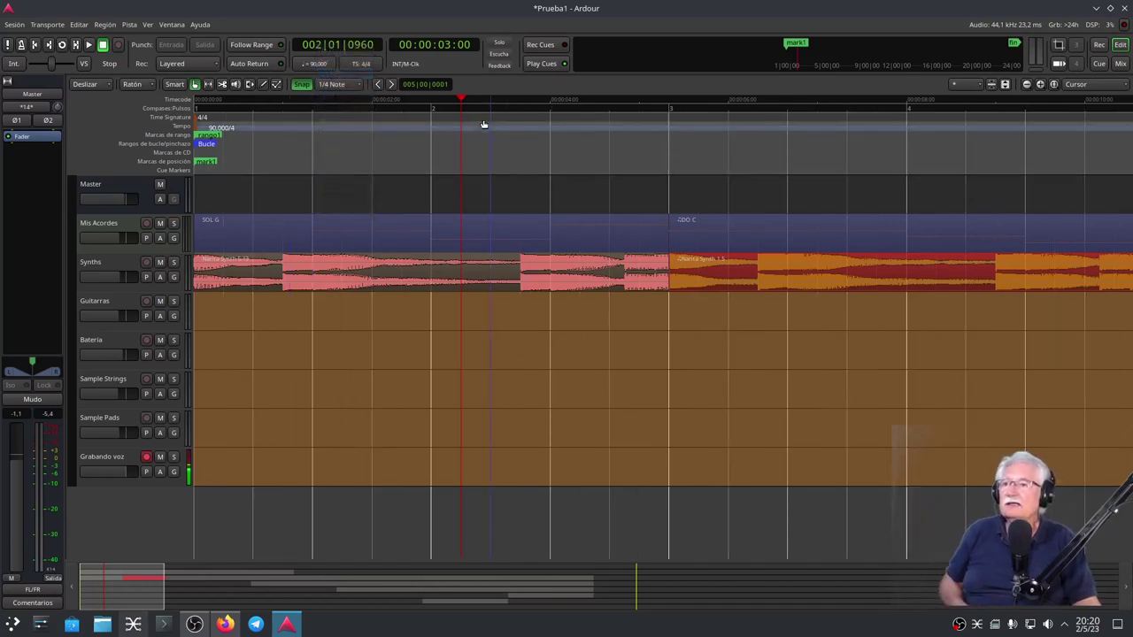
pyautogui.moveTo(461, 99); pyautogui.dragTo(431, 103)
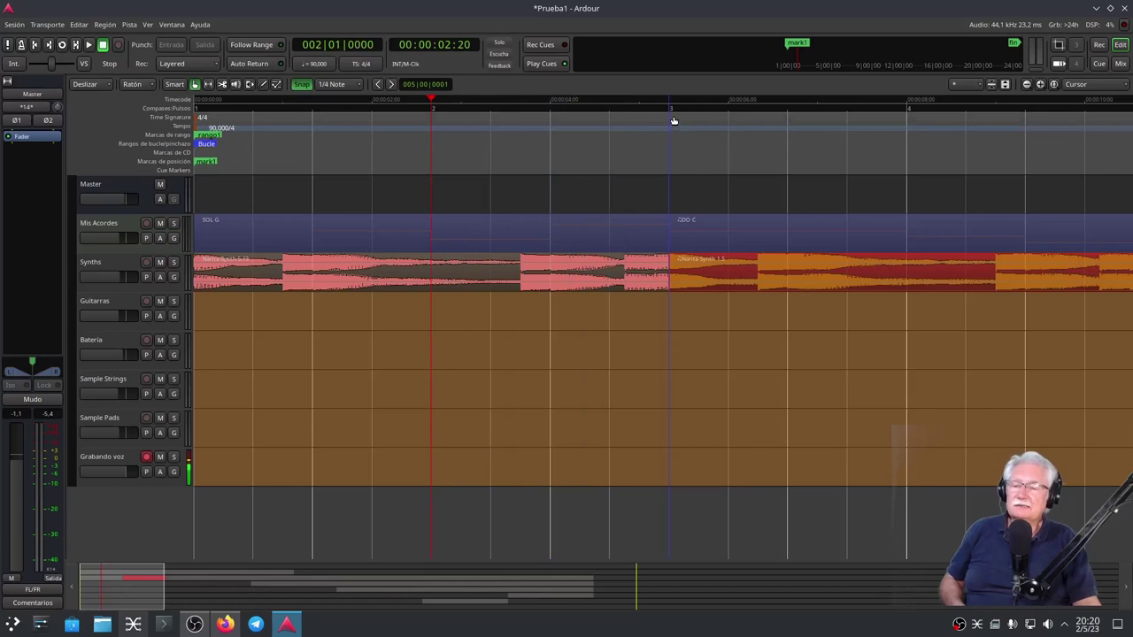
pyautogui.moveTo(433, 99); pyautogui.dragTo(491, 124)
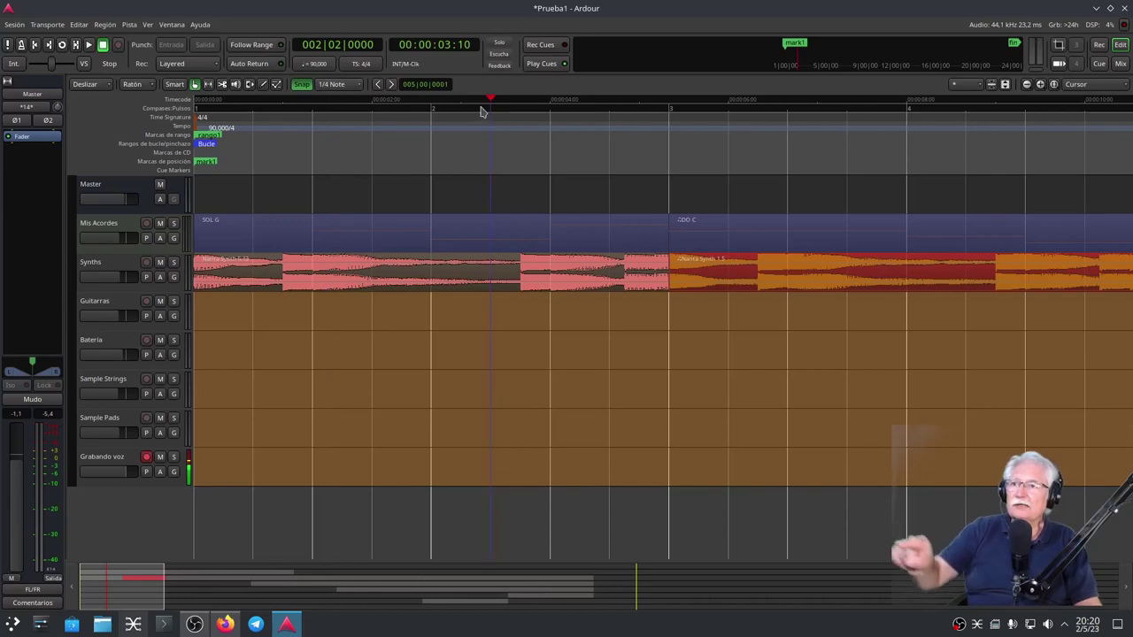
pyautogui.moveTo(488, 100); pyautogui.dragTo(670, 112)
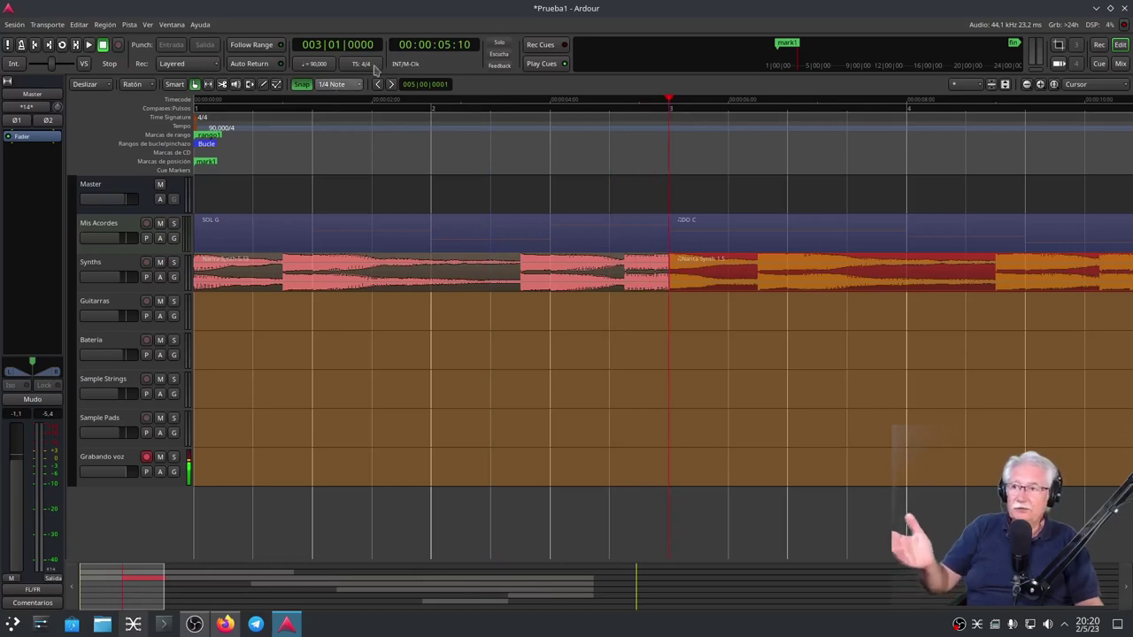
# Step: Zoom in on the first three bars and set the snap grid to 1/8 Note
pyautogui.moveTo(154, 600); pyautogui.dragTo(100, 607)
pyautogui.scroll(-1, 133, 588)
pyautogui.scroll(6, 134, 588)
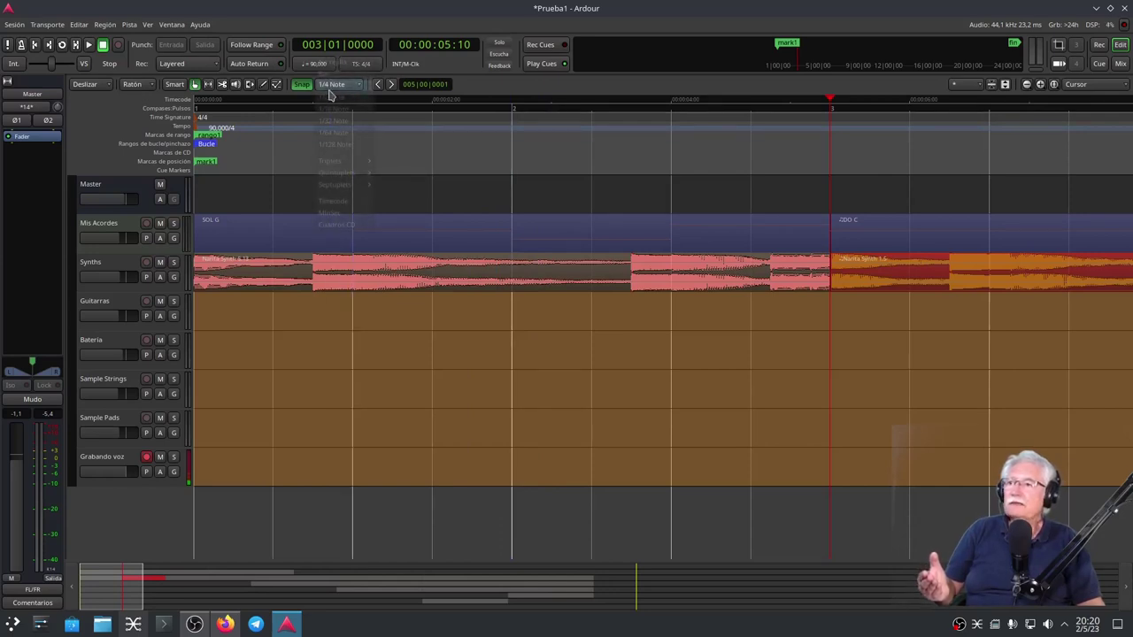
pyautogui.click(330, 88)
pyautogui.click(331, 99)
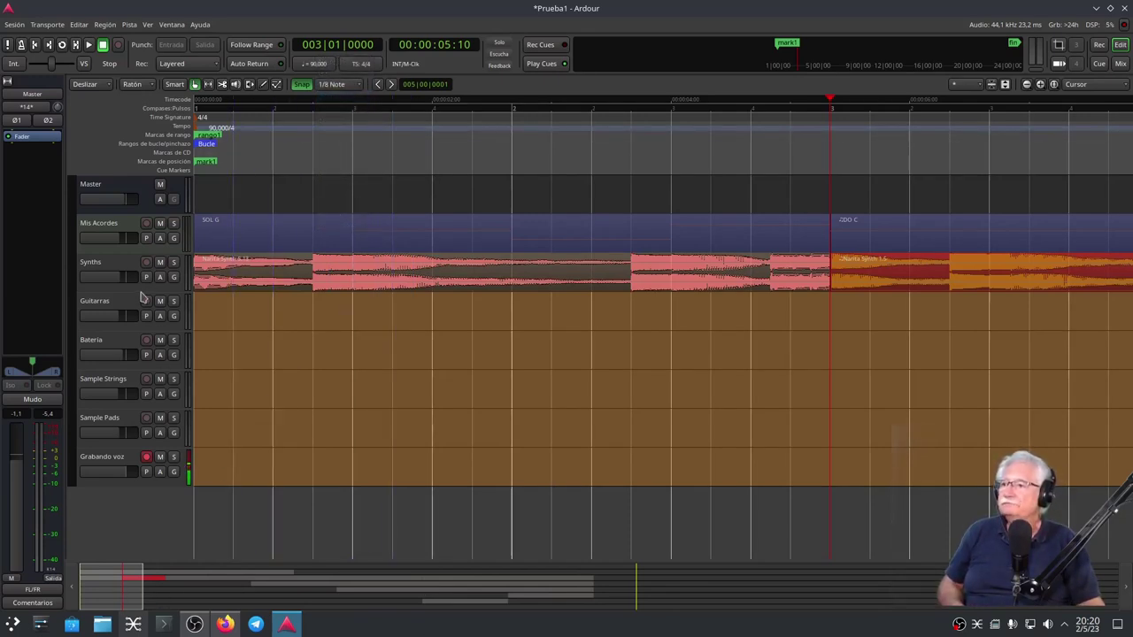
# Step: Enlarge the Mis Acordes track until its MIDI notes are editable and move the playhead to the start of bar 2
pyautogui.moveTo(125, 253); pyautogui.dragTo(162, 559)
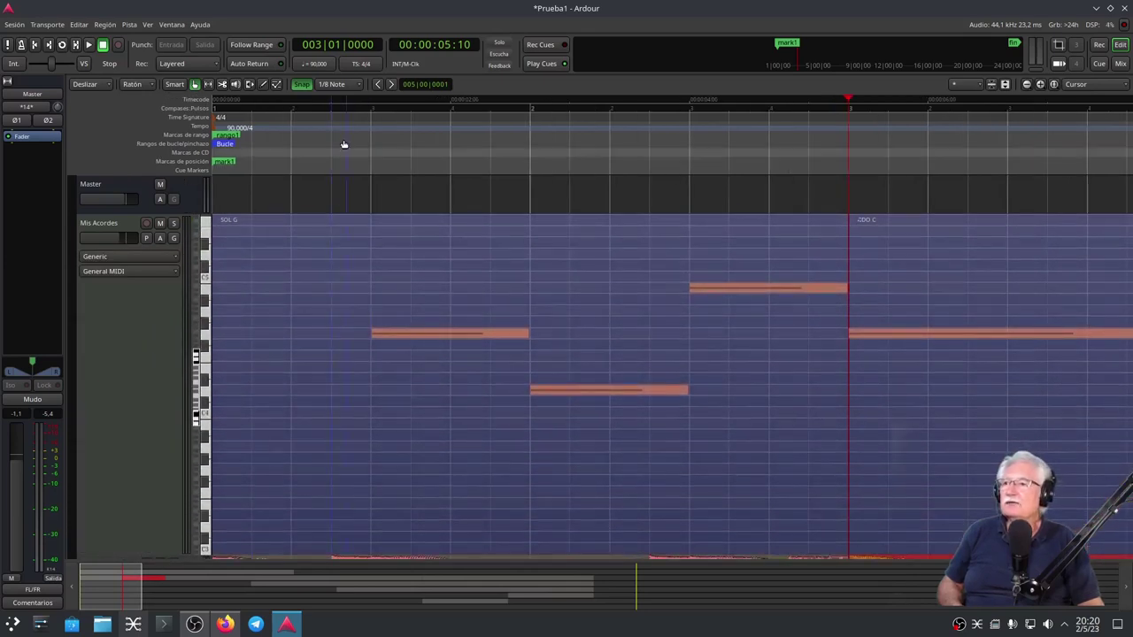
pyautogui.moveTo(849, 101); pyautogui.dragTo(538, 180)
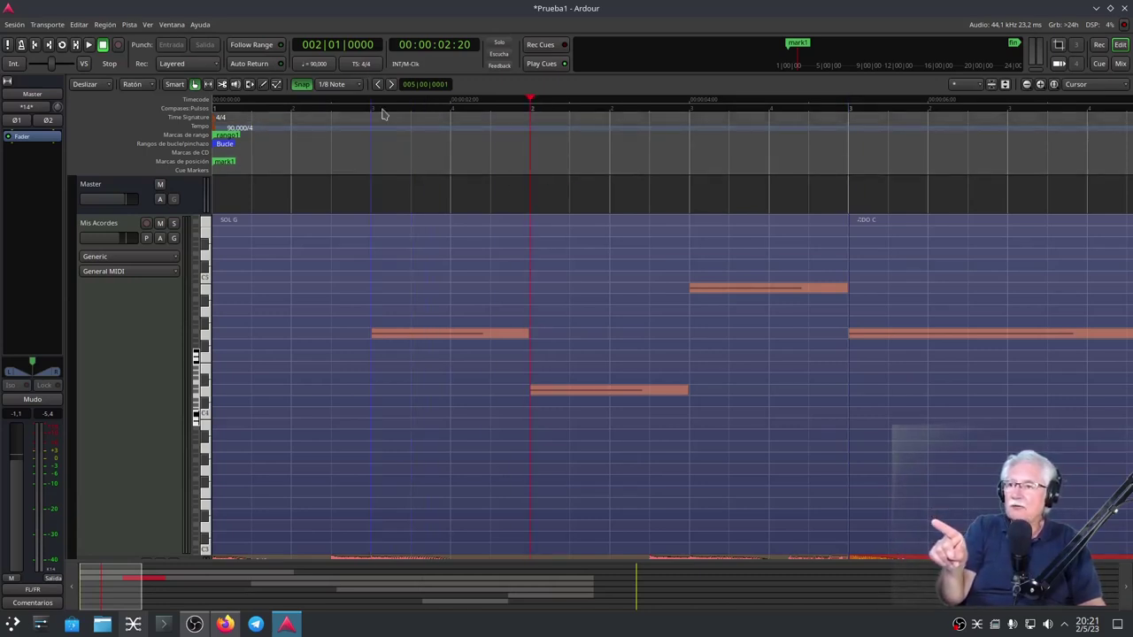
# Step: Draw four ascending eighth notes, C5, C#5, D5 and D#5, in the SOL G region from the start of bar 2
pyautogui.click(264, 85)
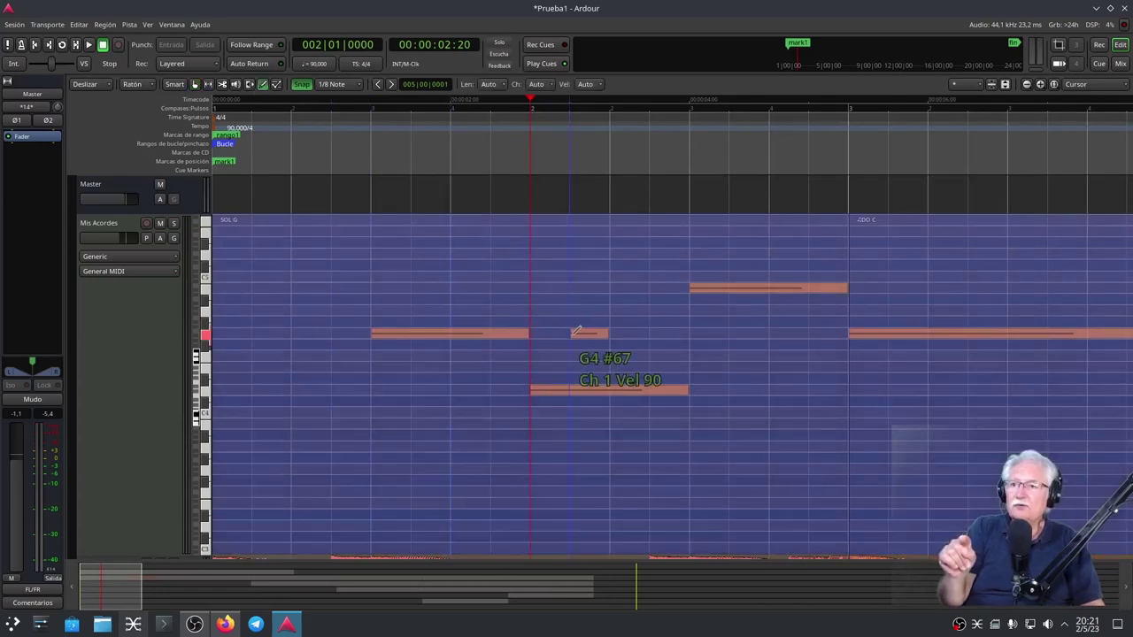
pyautogui.click(542, 272)
pyautogui.click(580, 259)
pyautogui.click(616, 251)
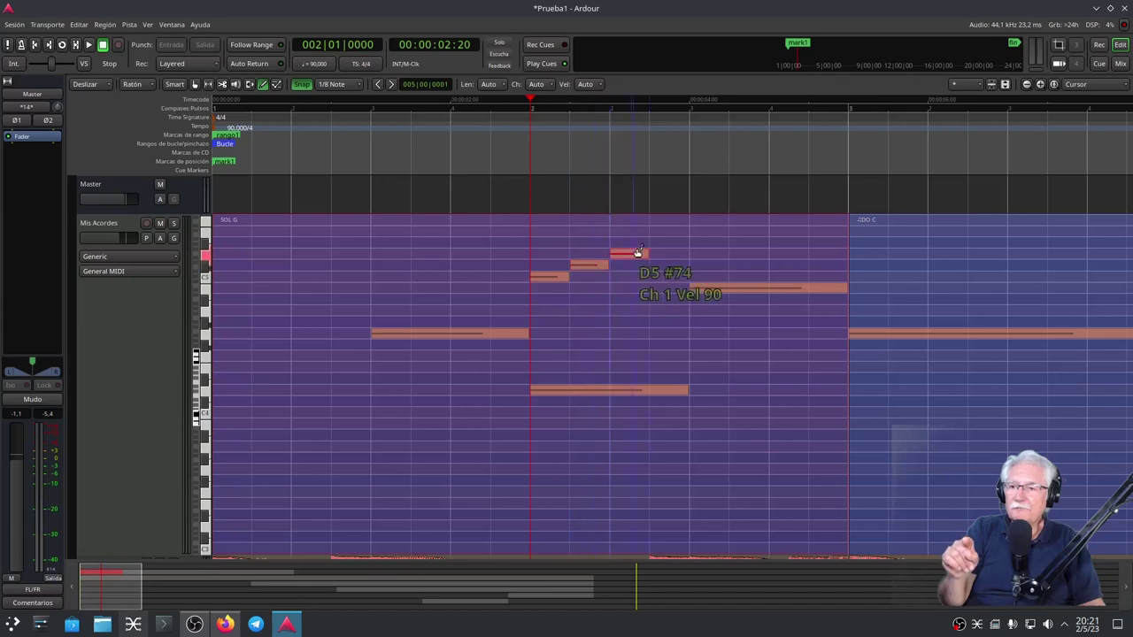
pyautogui.click(656, 242)
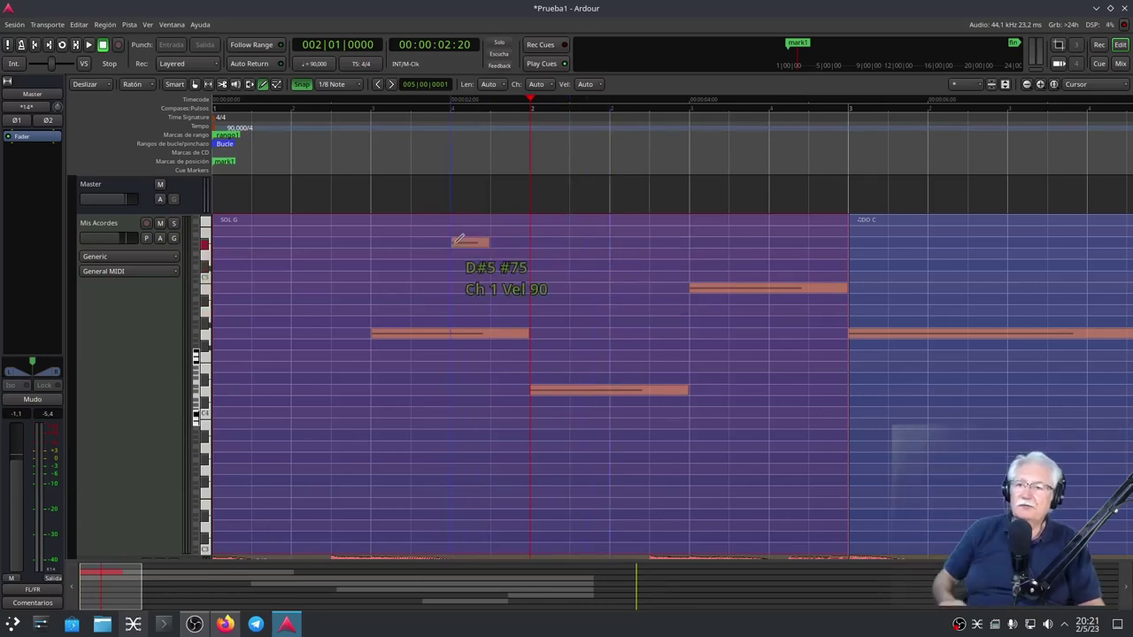
# Step: Set the grid to 1/4 Note and draw quarter notes C#5 and D#5 on the first two beats of bar 2
pyautogui.click(332, 84)
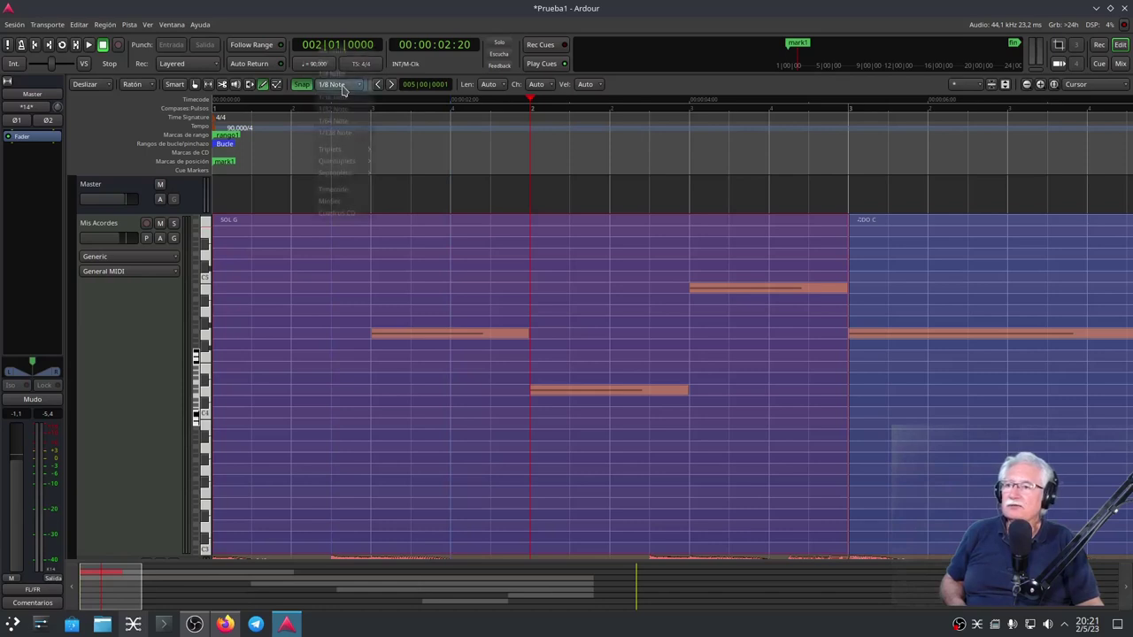
pyautogui.click(332, 74)
pyautogui.click(585, 331)
pyautogui.click(534, 263)
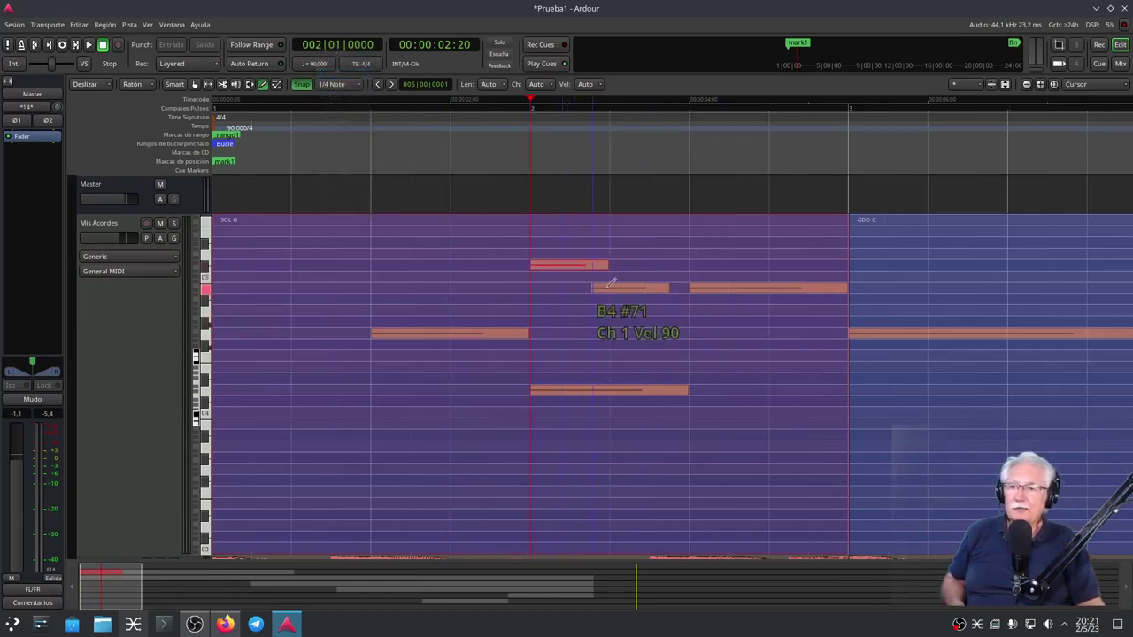
pyautogui.click(624, 242)
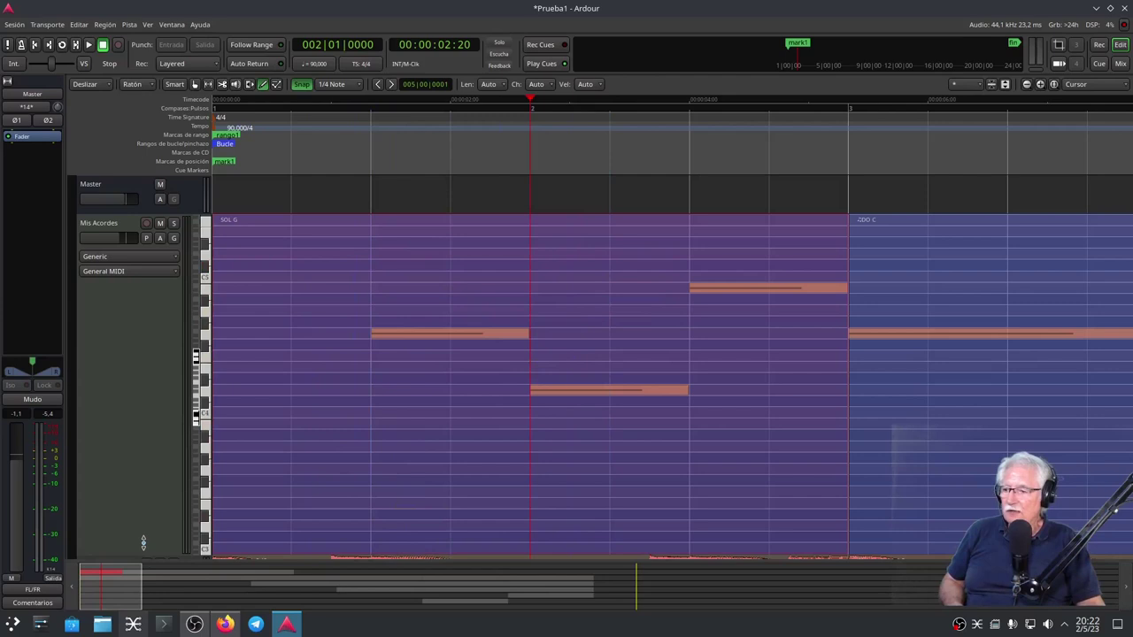
# Step: Reduce the Mis Acordes track's height, set the grid to 1/8 Note and widen the visible timeline range slightly
pyautogui.moveTo(142, 542); pyautogui.dragTo(169, 401)
pyautogui.click(330, 85)
pyautogui.click(331, 86)
pyautogui.moveTo(131, 599)
pyautogui.mouseDown()
pyautogui.moveTo(117, 599)
pyautogui.moveTo(145, 601)
pyautogui.mouseUp()
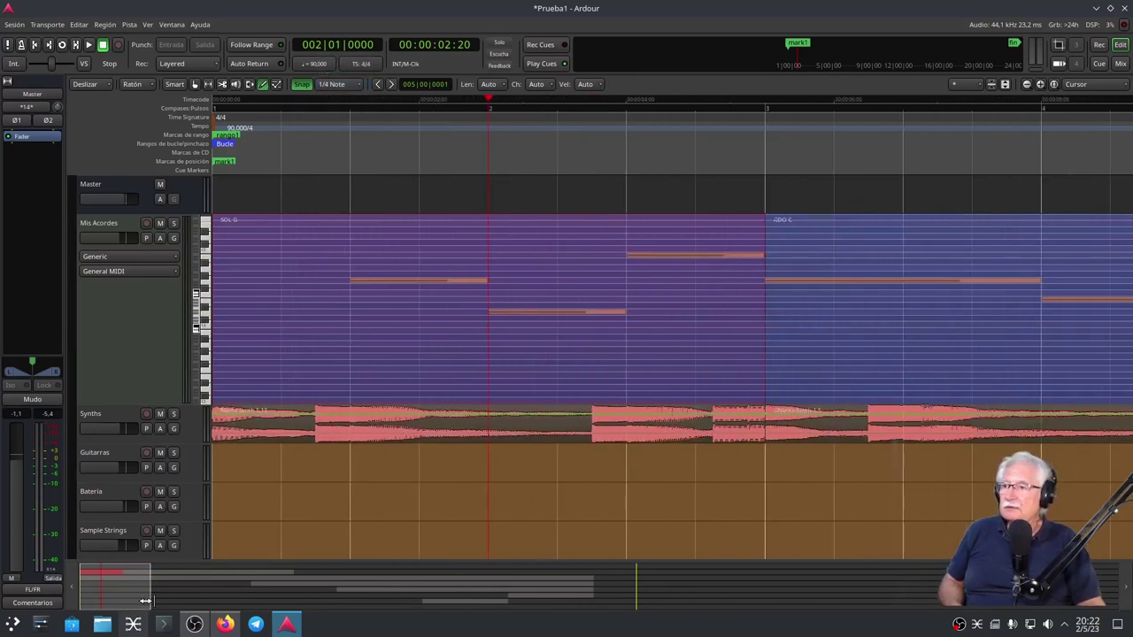
# Step: Hide the grid with the No rejilla setting, show about 17 bars of the timeline, and set the grid back to 1/4 Note
pyautogui.click(336, 86)
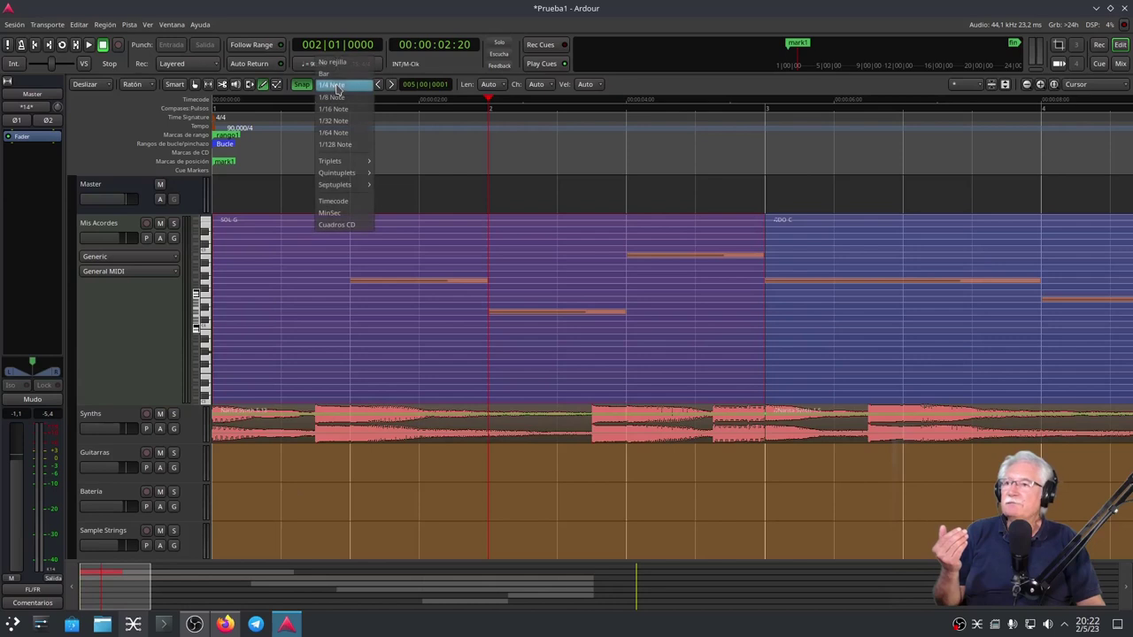
pyautogui.click(339, 59)
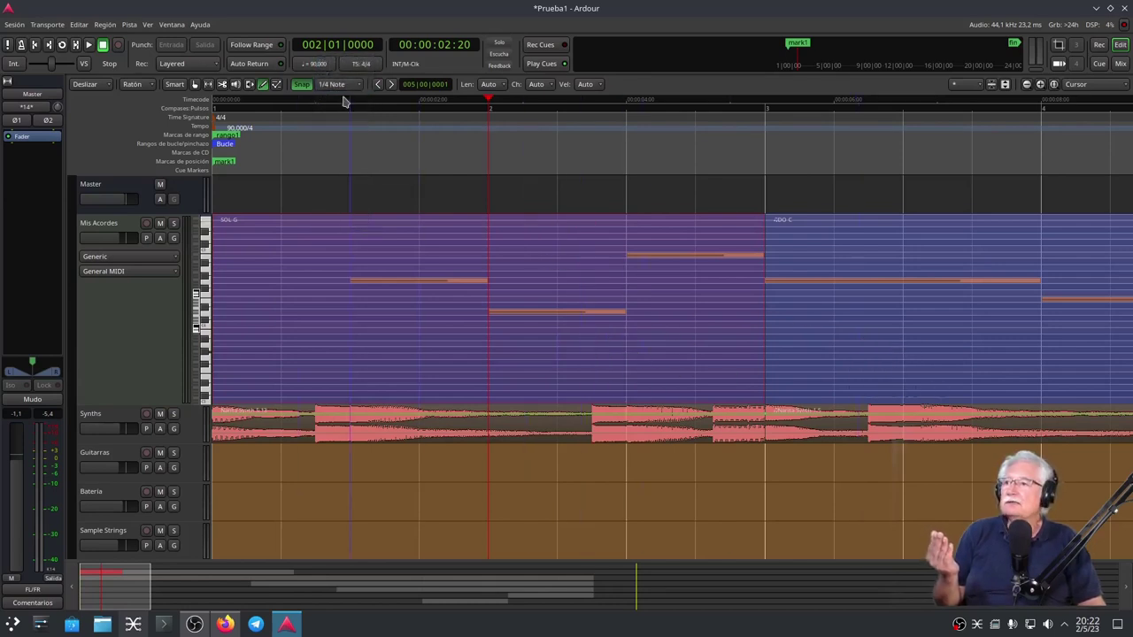
pyautogui.click(336, 86)
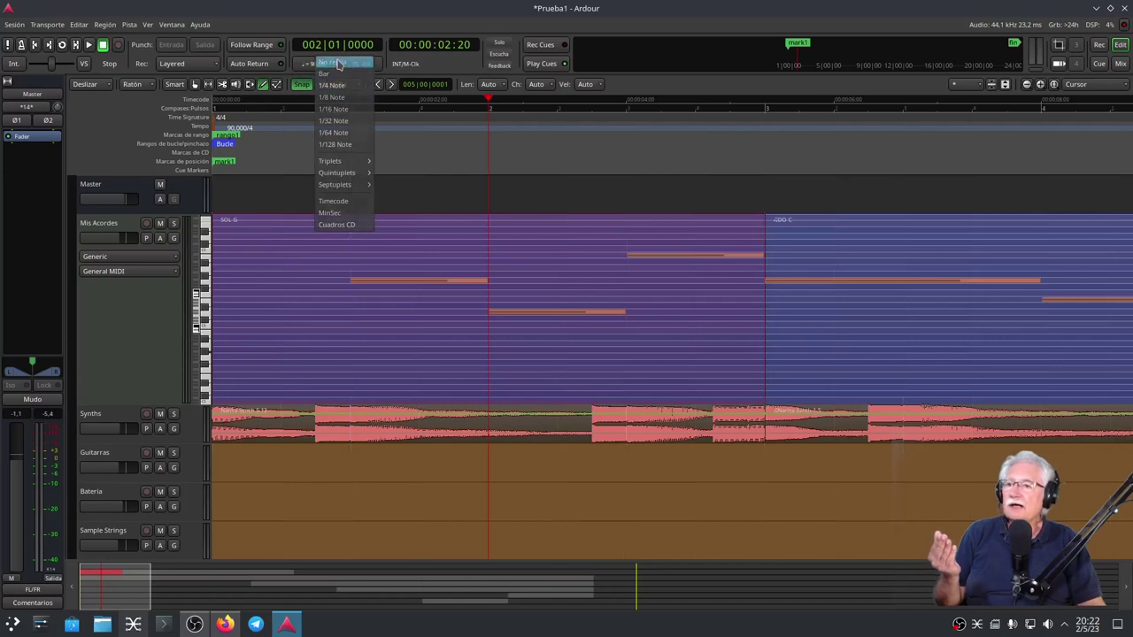
pyautogui.click(339, 62)
pyautogui.moveTo(144, 594); pyautogui.dragTo(425, 590)
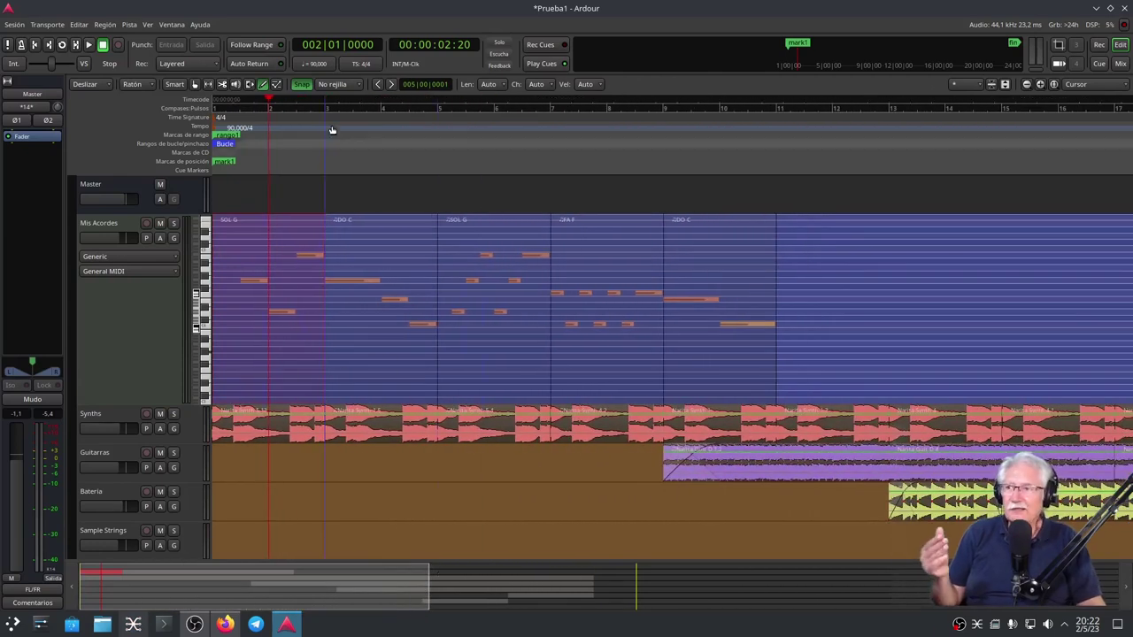
pyautogui.click(335, 84)
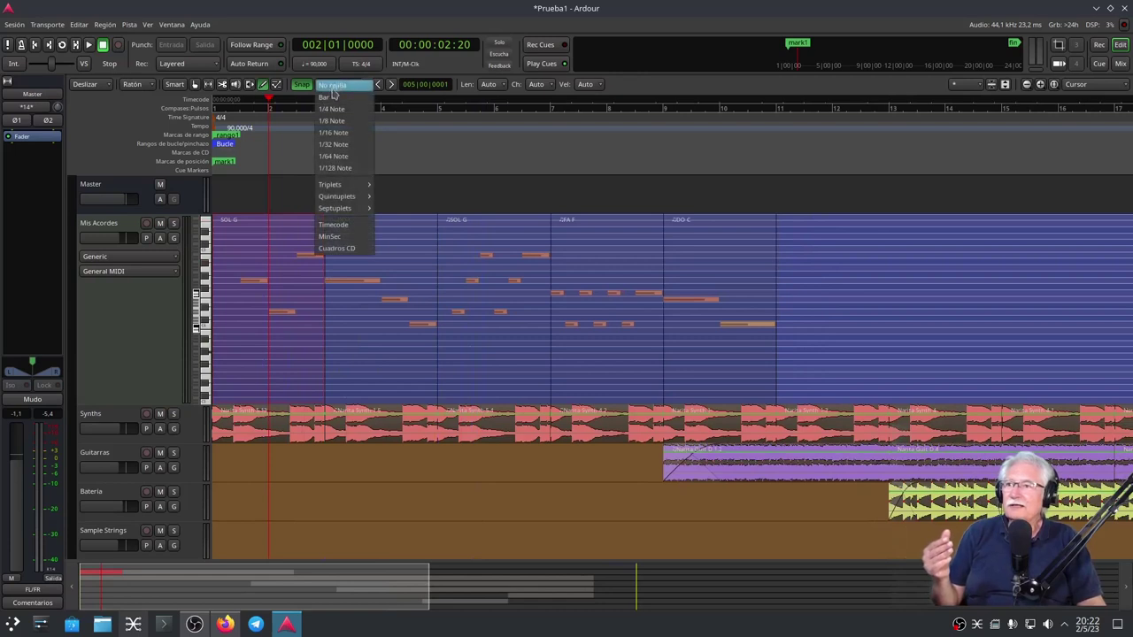
pyautogui.click(334, 109)
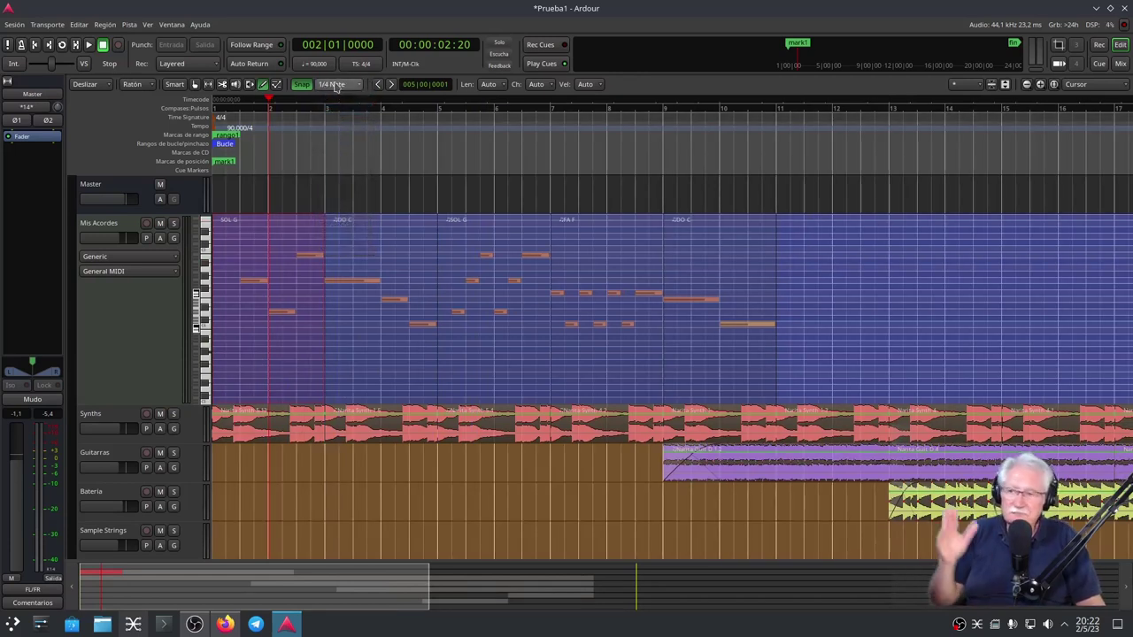
# Step: Set the grid to Bar and, with the Grab tool, move the playhead to bar 4 and on to bar 5
pyautogui.click(336, 88)
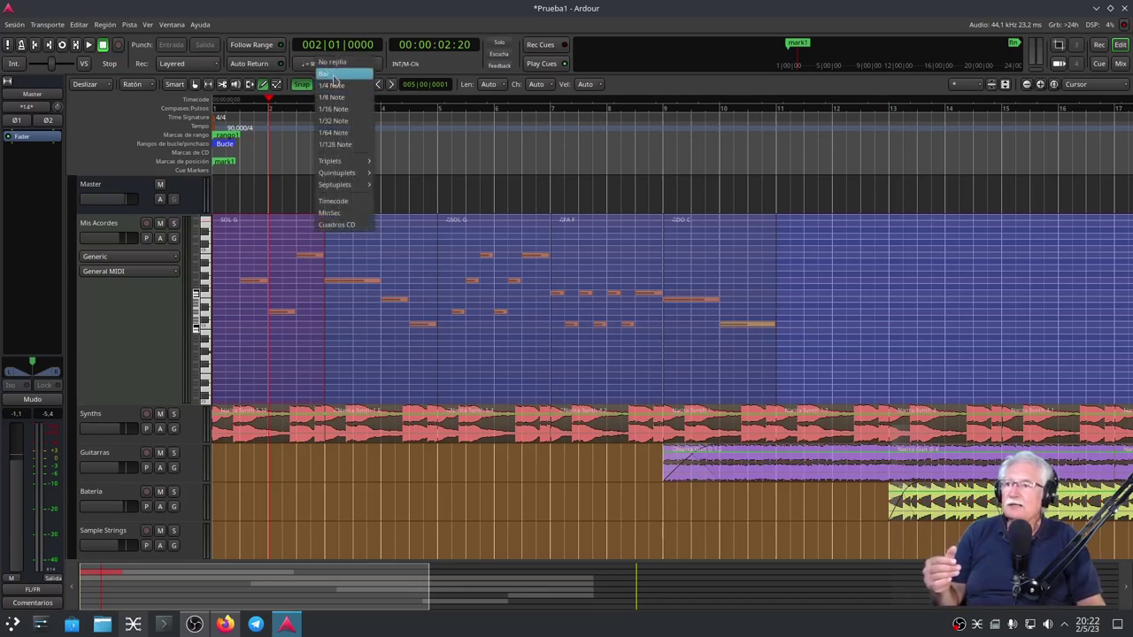
pyautogui.click(334, 78)
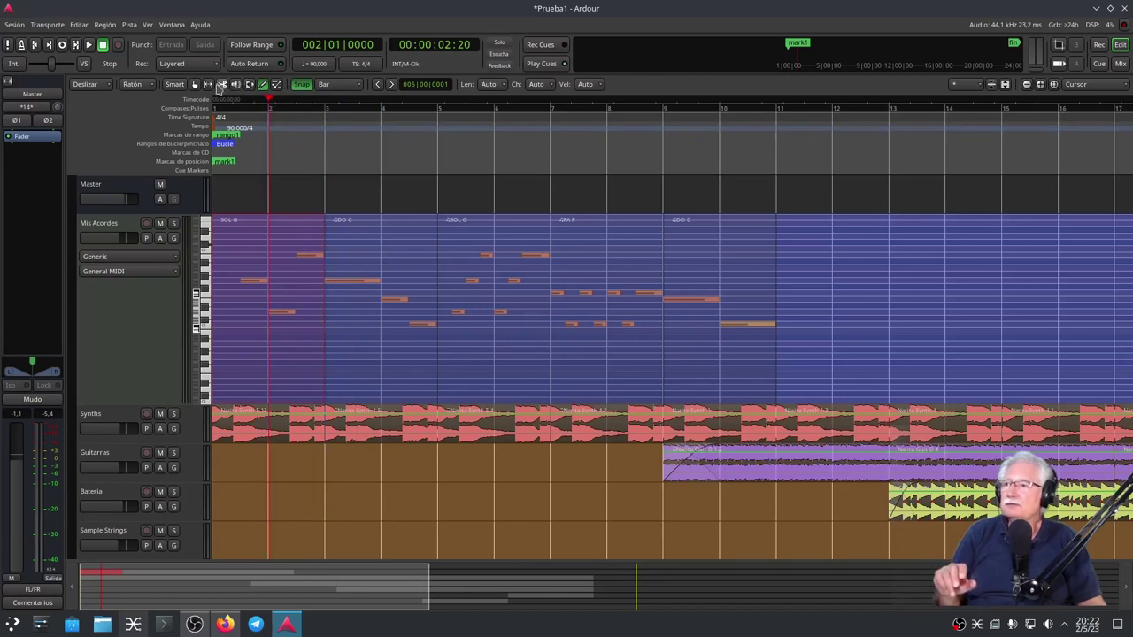
pyautogui.click(195, 85)
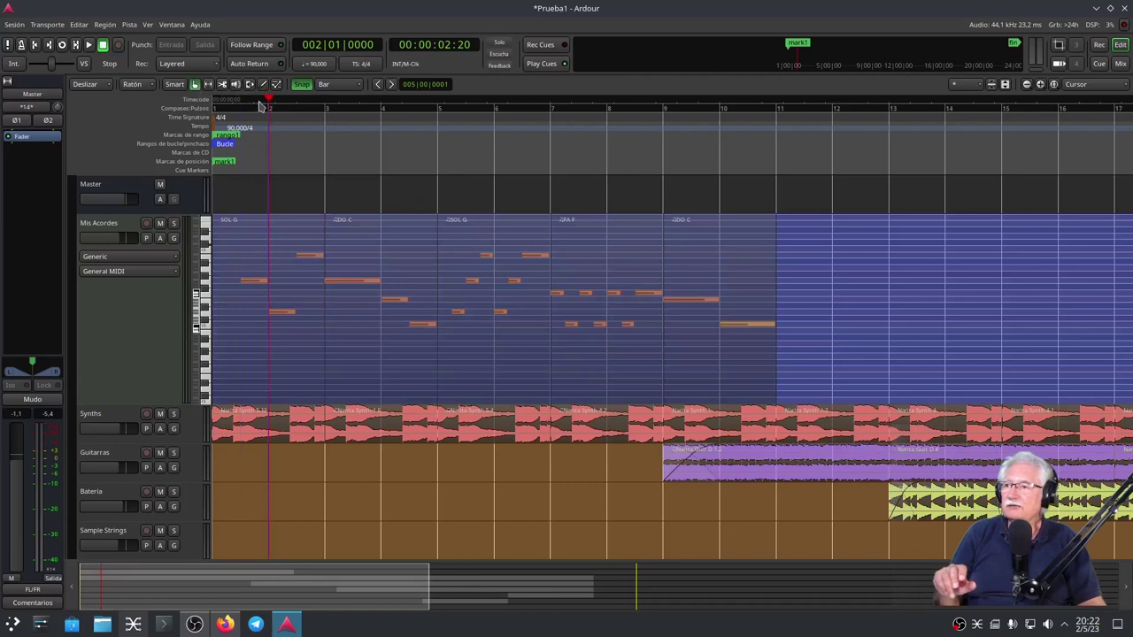
pyautogui.moveTo(269, 101); pyautogui.dragTo(386, 112)
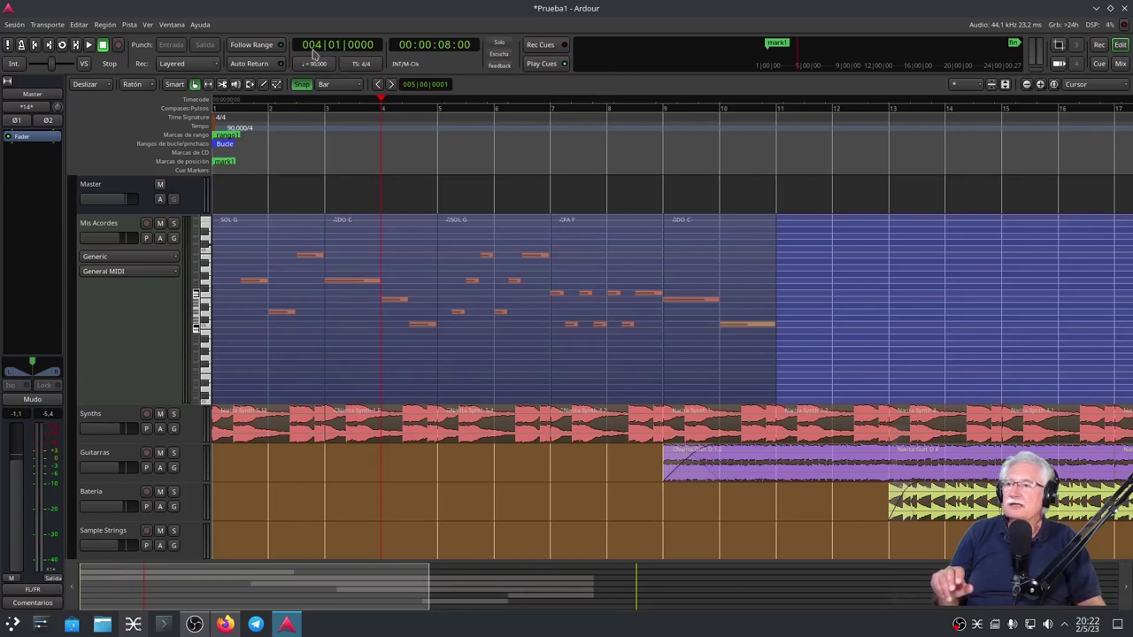
pyautogui.moveTo(382, 101); pyautogui.dragTo(438, 103)
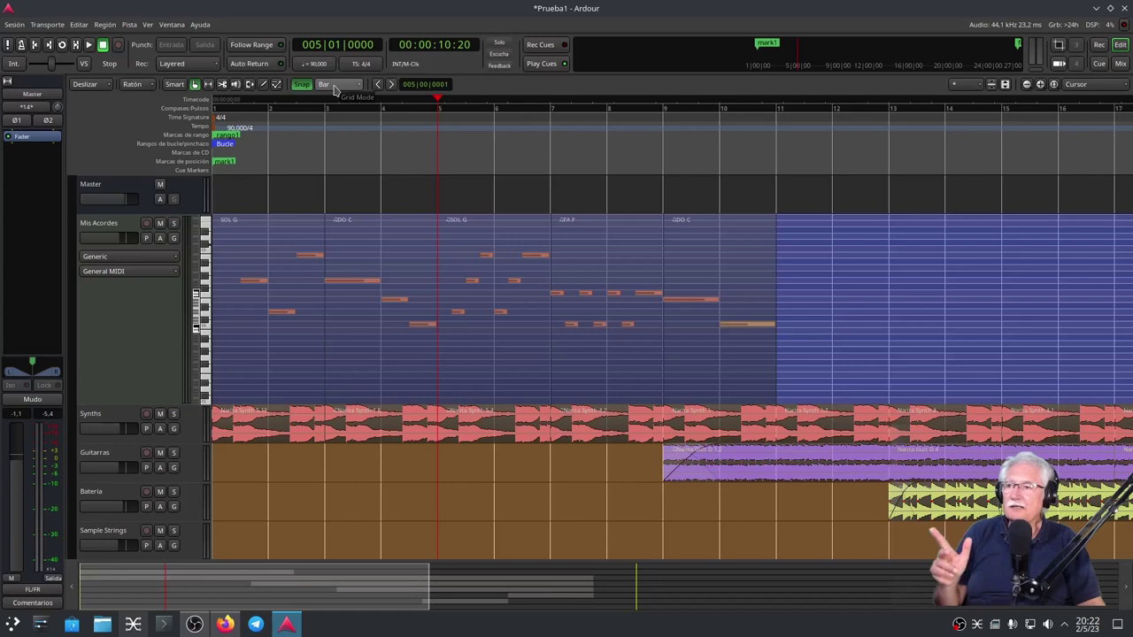
# Step: Set the grid to Timecode and move the playhead back to the start of bar 4
pyautogui.click(334, 86)
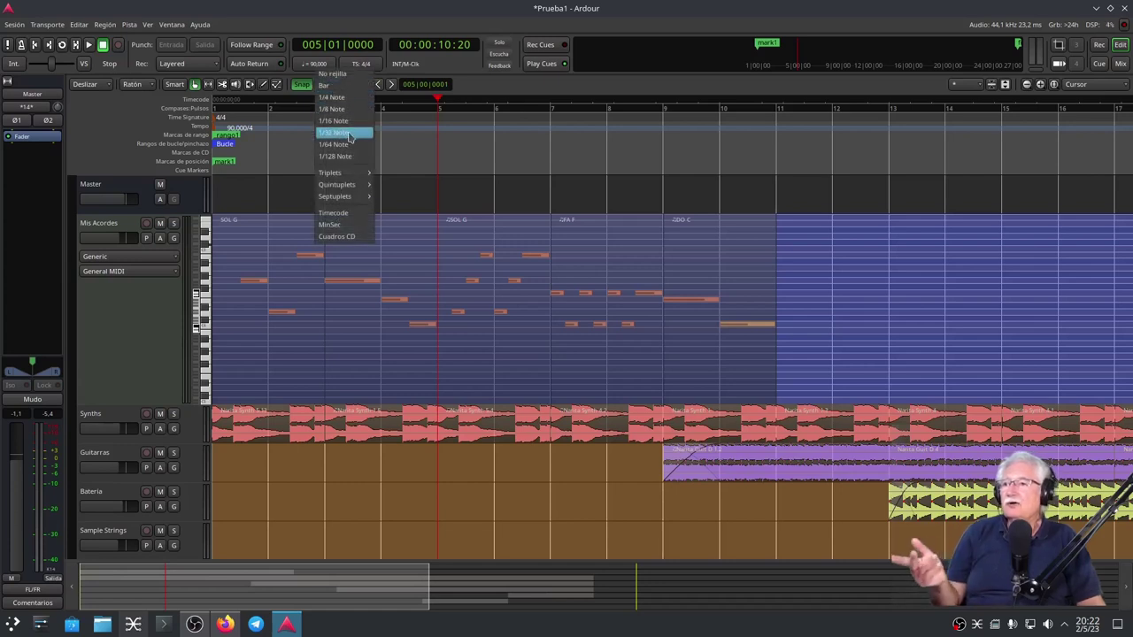
pyautogui.moveTo(344, 176)
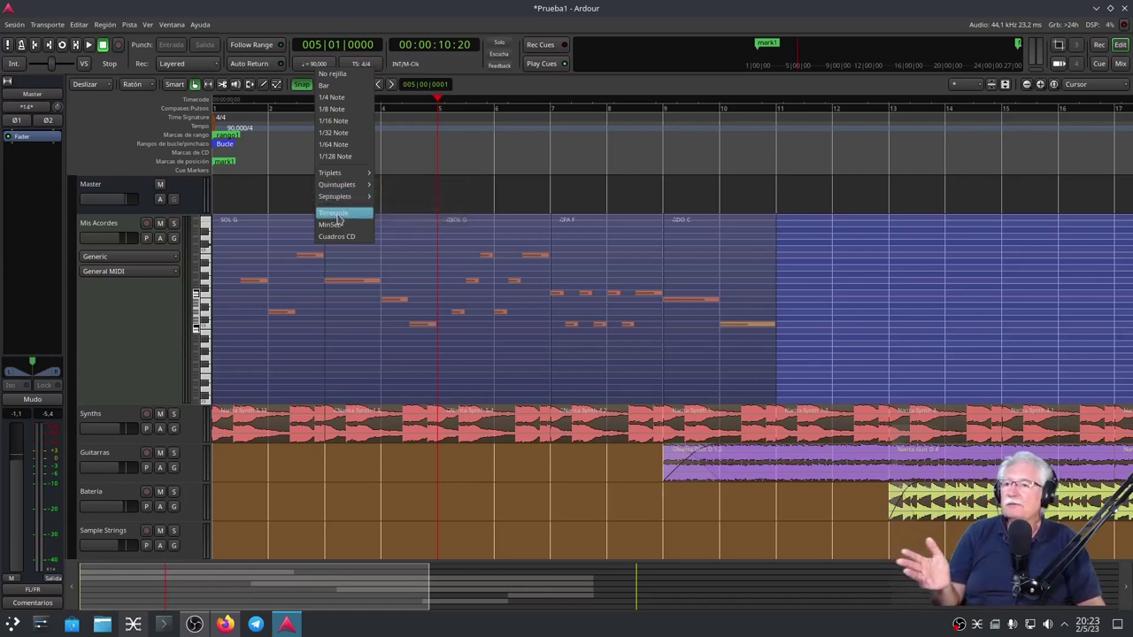
pyautogui.click(335, 215)
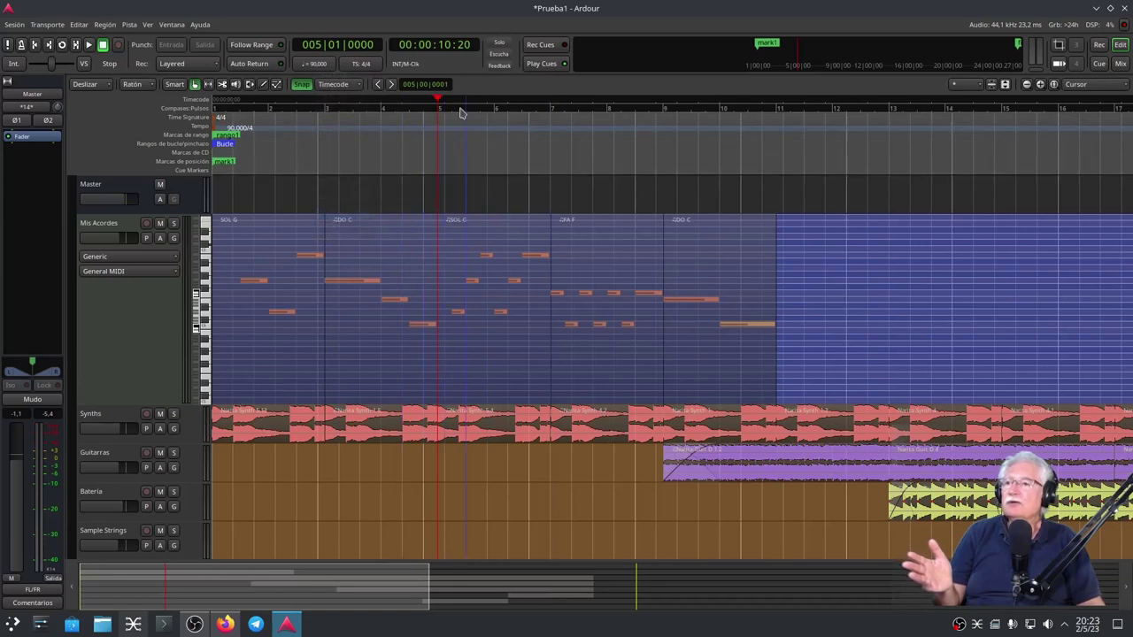
pyautogui.moveTo(438, 100); pyautogui.dragTo(373, 119)
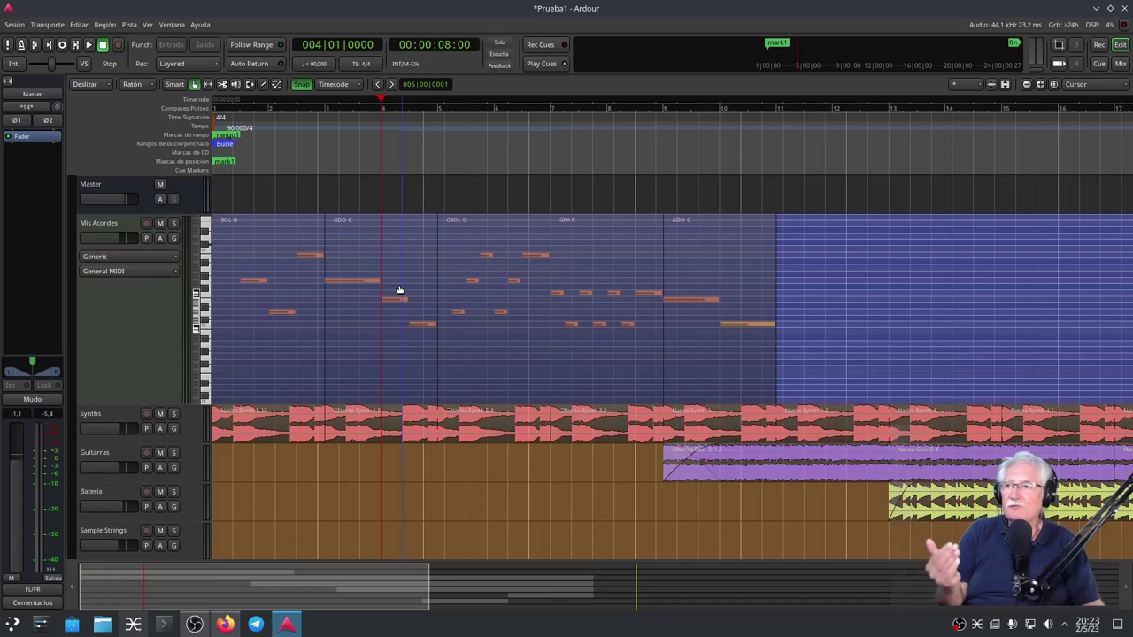
# Step: Set the grid to 1/4 Note and narrow the visible timeline range to about ten bars
pyautogui.click(337, 86)
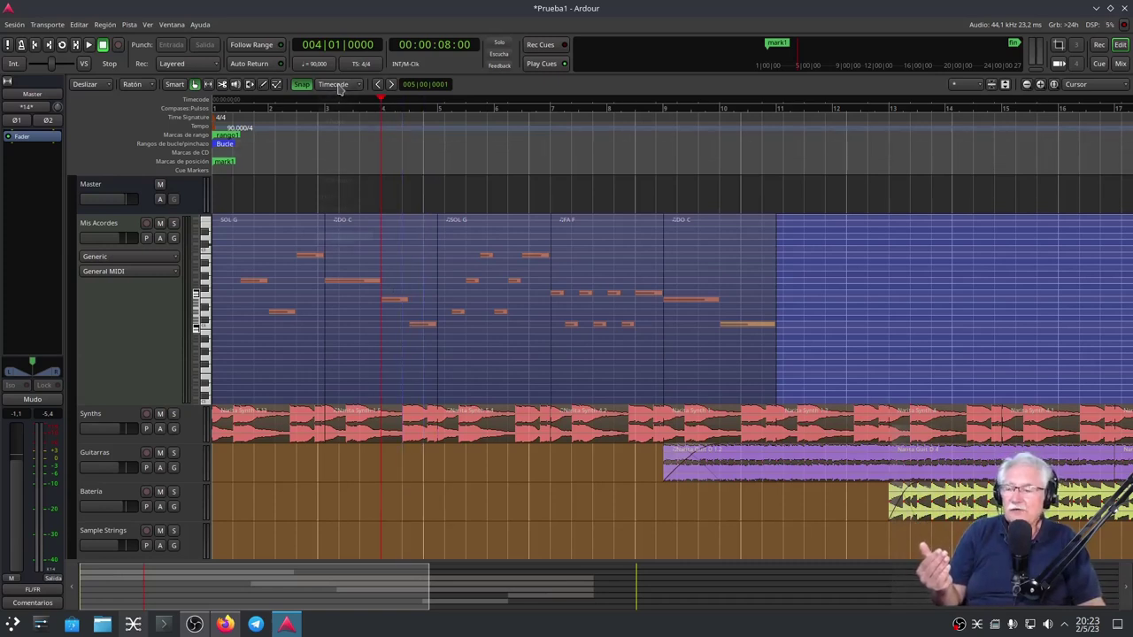
pyautogui.click(342, 124)
pyautogui.moveTo(418, 599); pyautogui.dragTo(293, 599)
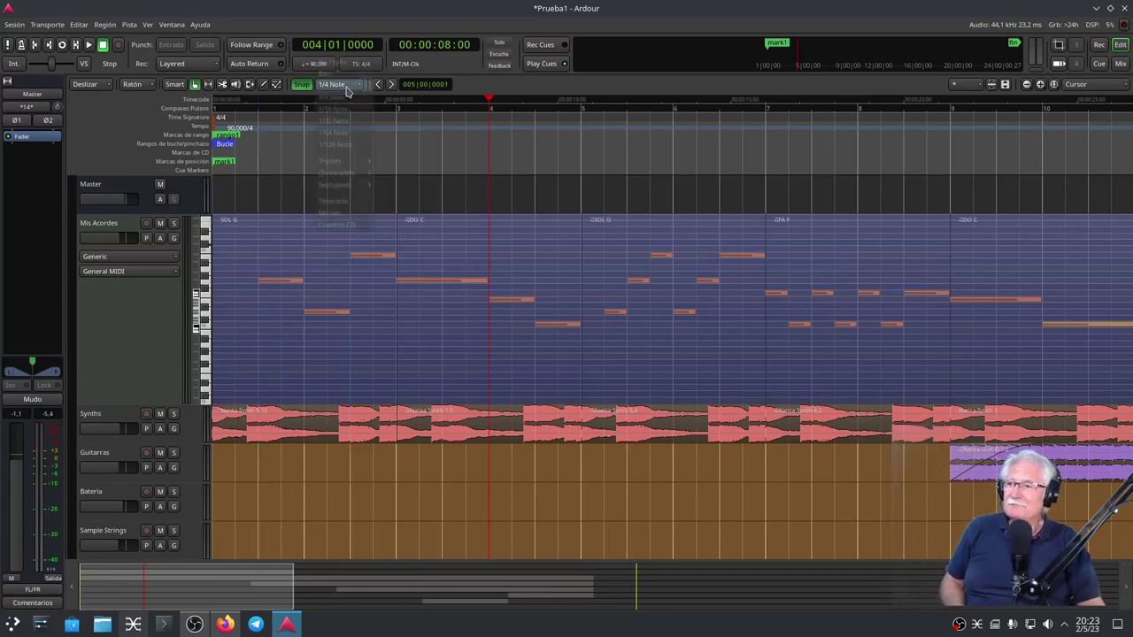
pyautogui.click(342, 85)
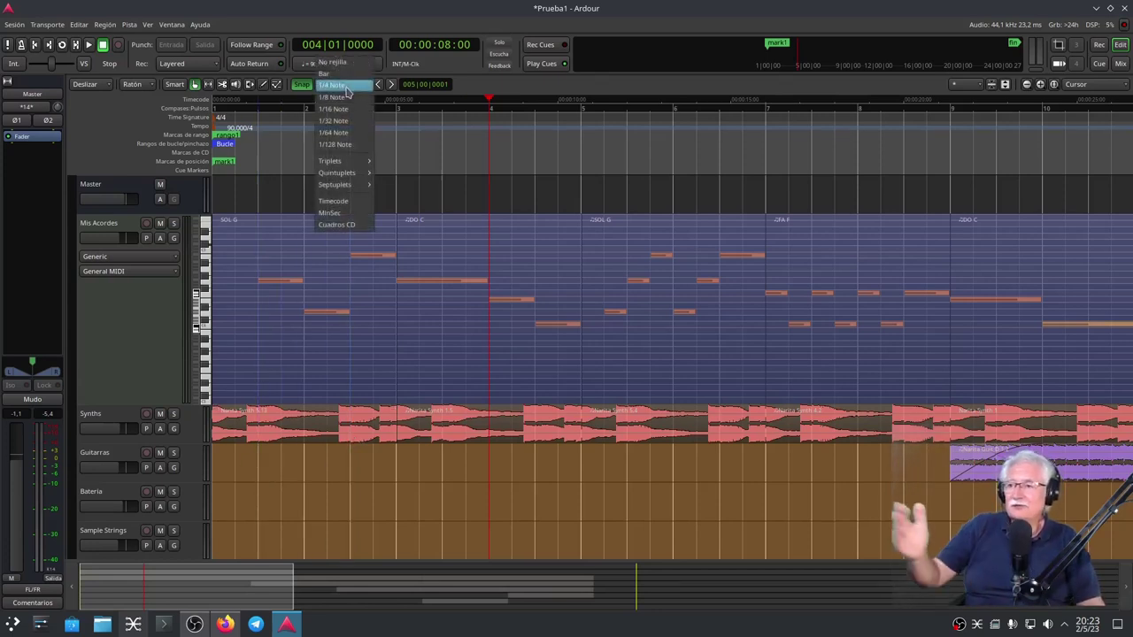
pyautogui.click(346, 89)
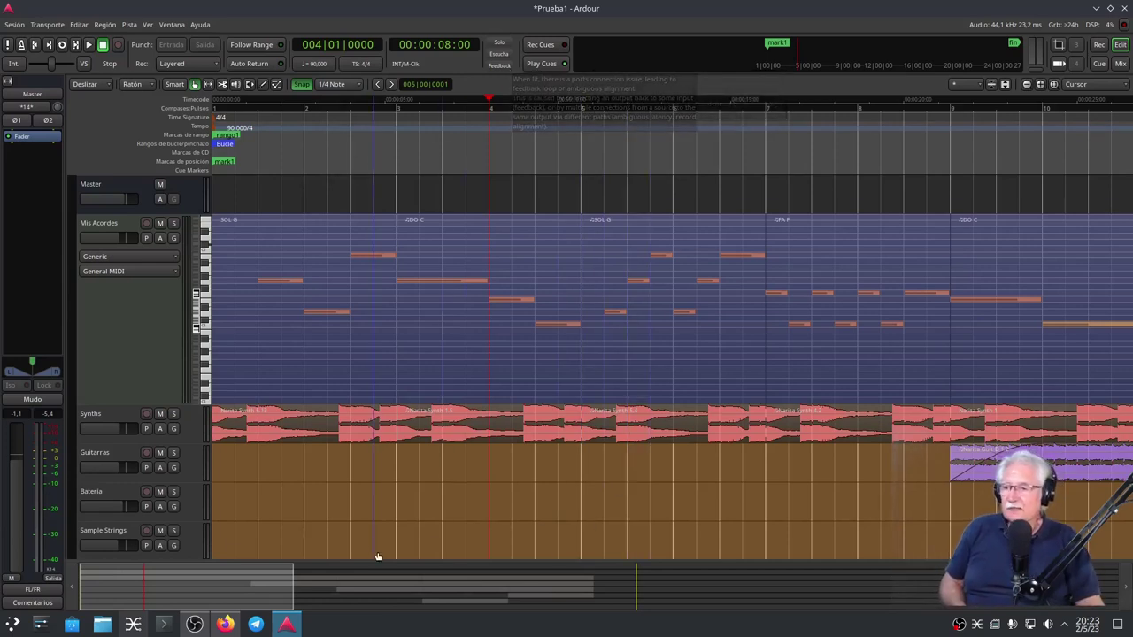
# Step: Bring the lower tracks into view, check the Modos de ajuste section of the tutorial in Firefox and return to Ardour
pyautogui.scroll(-1, 307, 493)
pyautogui.scroll(-1, 307, 493)
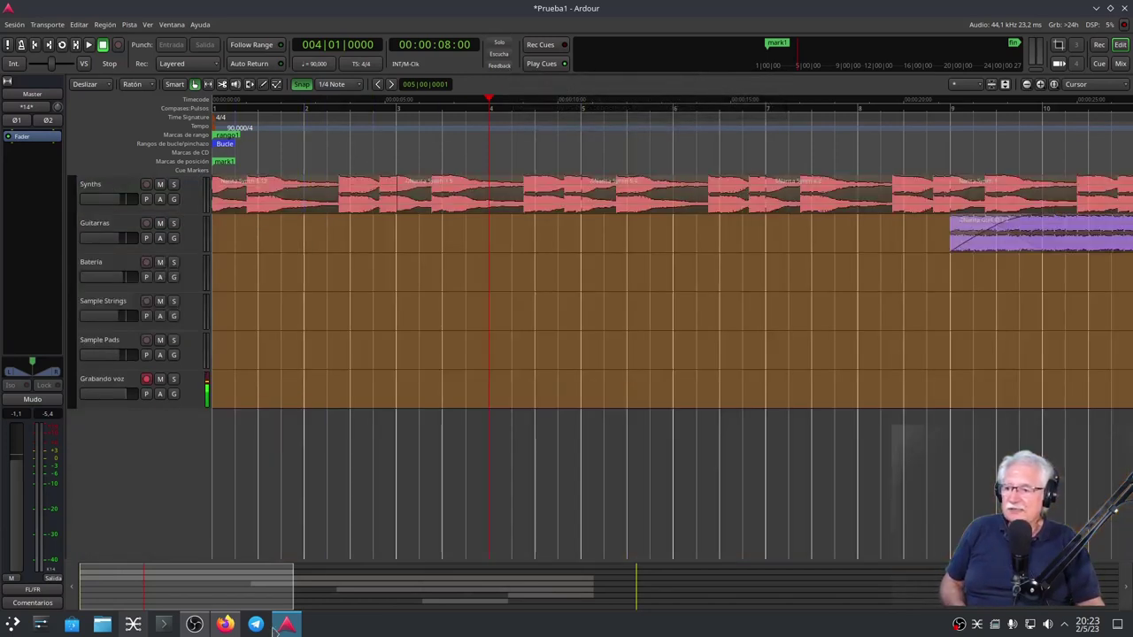
pyautogui.click(226, 622)
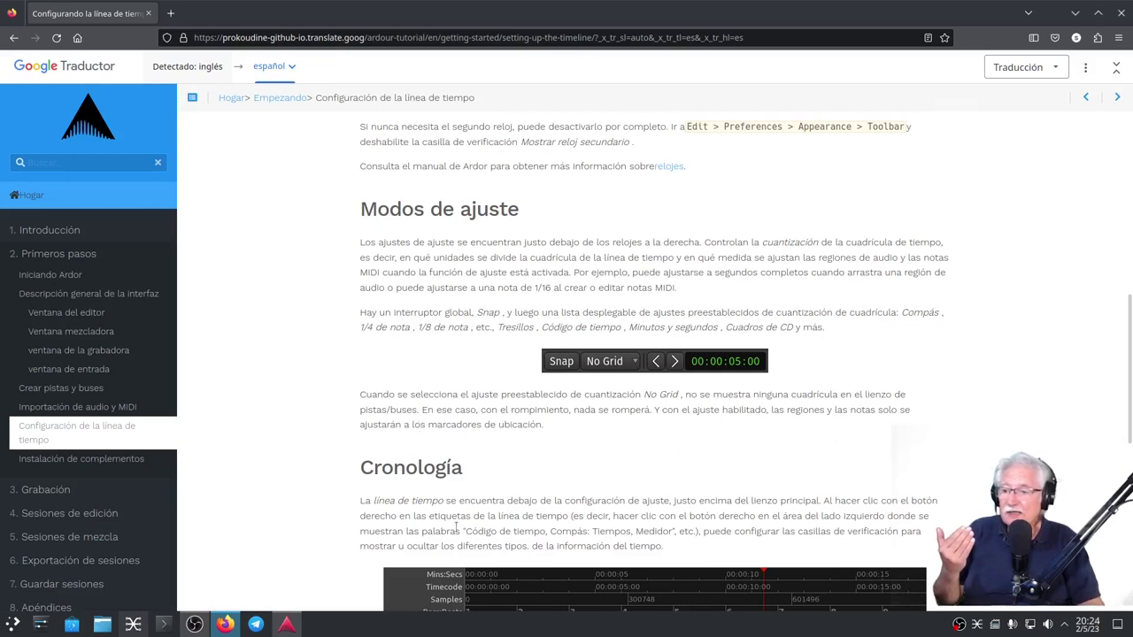
pyautogui.click(287, 624)
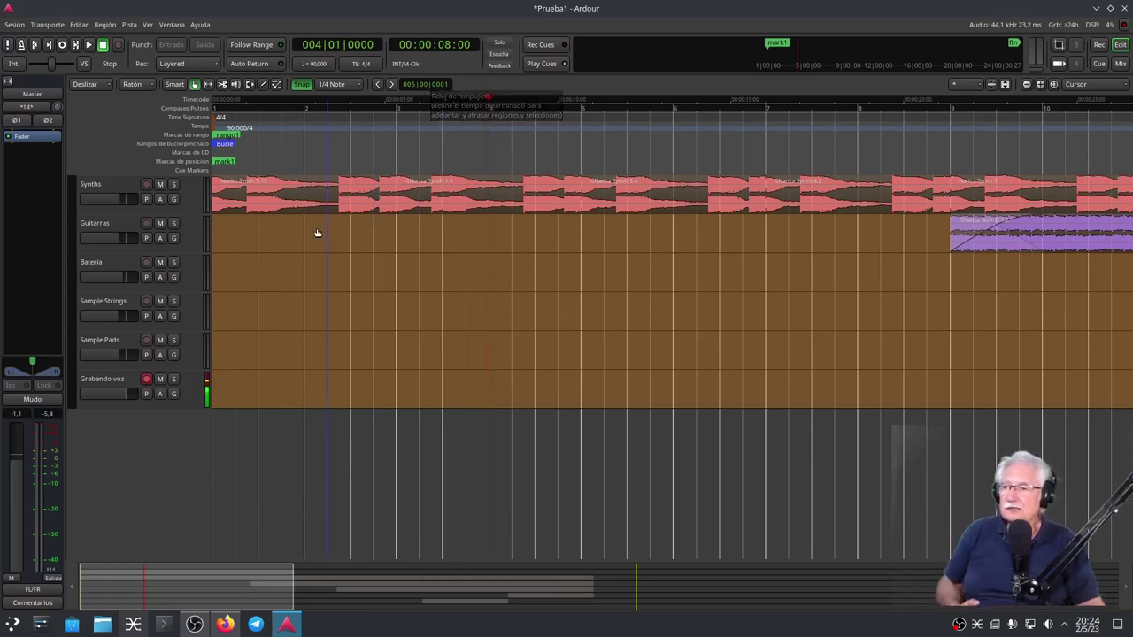
# Step: Move the first Synths region to Sample Strings, nudge it five bars forward to bar 6, and return it to the start of Synths
pyautogui.moveTo(303, 202); pyautogui.dragTo(295, 313)
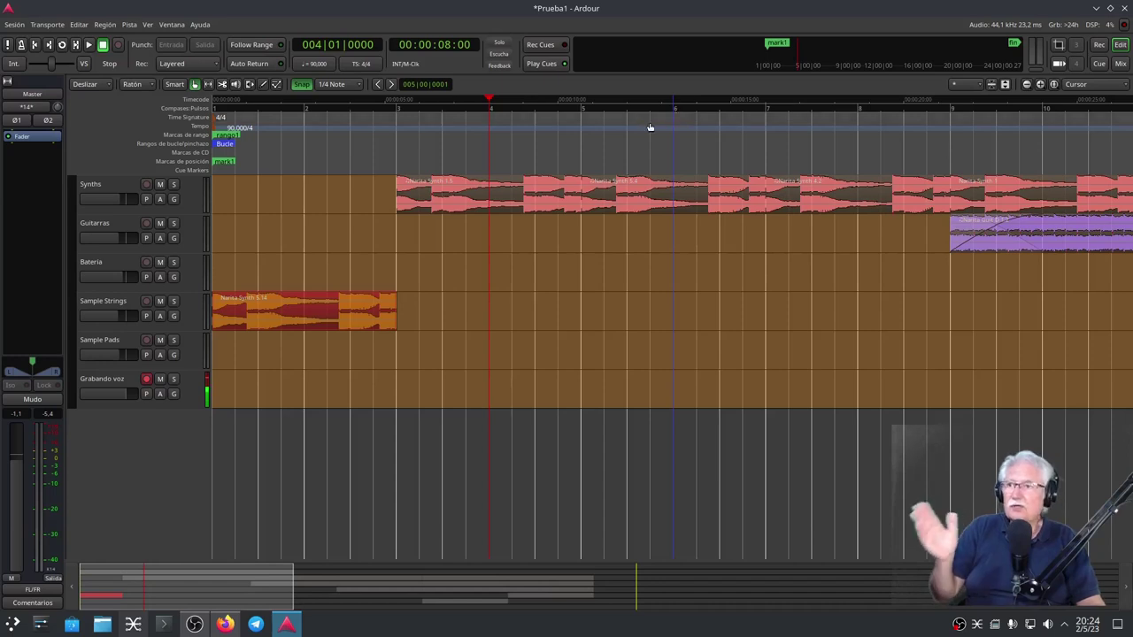
pyautogui.click(391, 84)
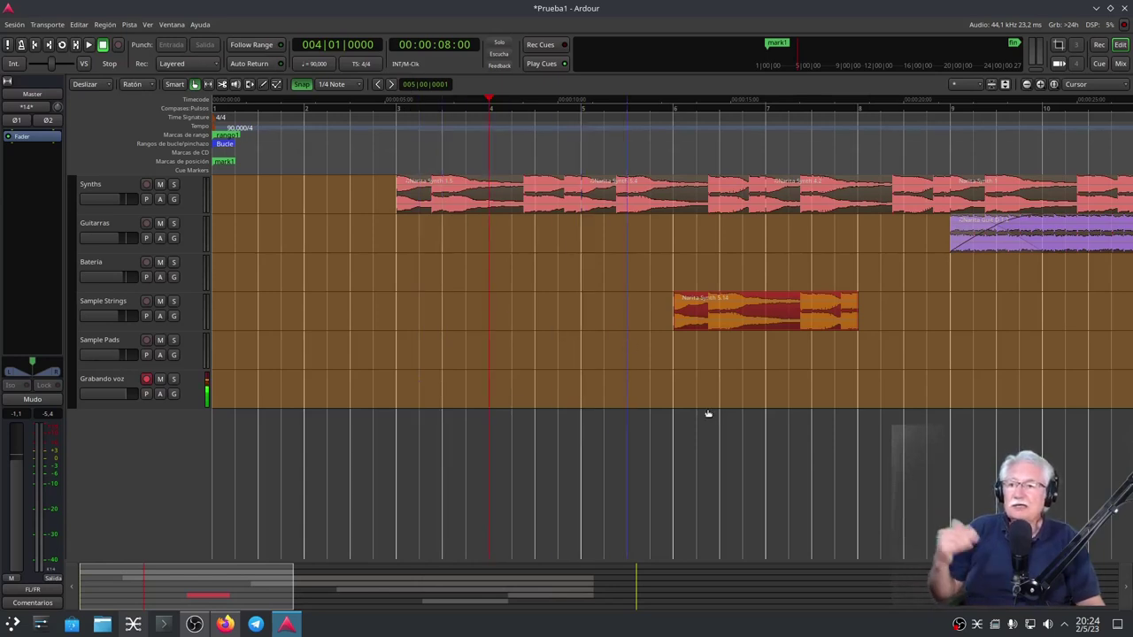
pyautogui.moveTo(754, 314); pyautogui.dragTo(283, 212)
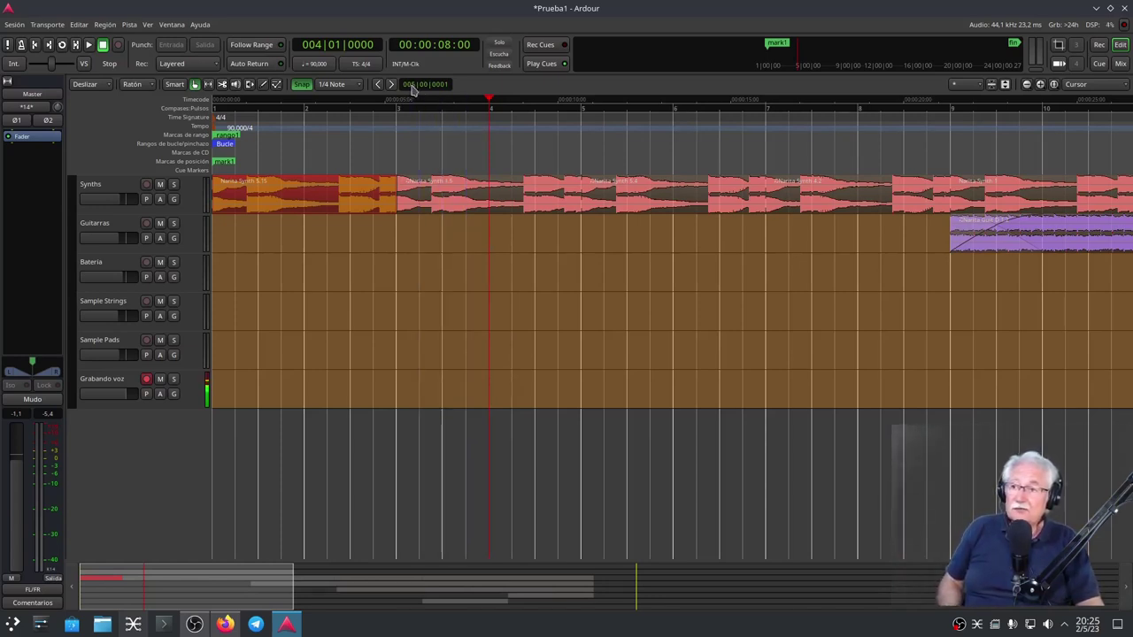
# Step: Raise the nudge clock to 12 bars and switch its display format to Timecode
pyautogui.scroll(20, 412, 87)
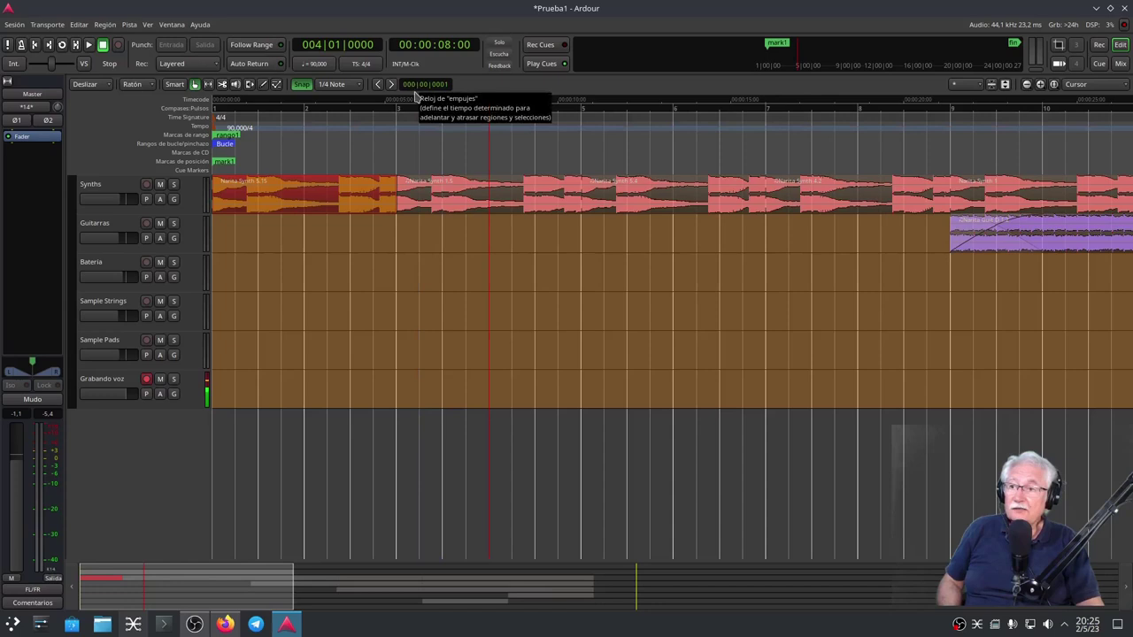
pyautogui.scroll(-20, 409, 84)
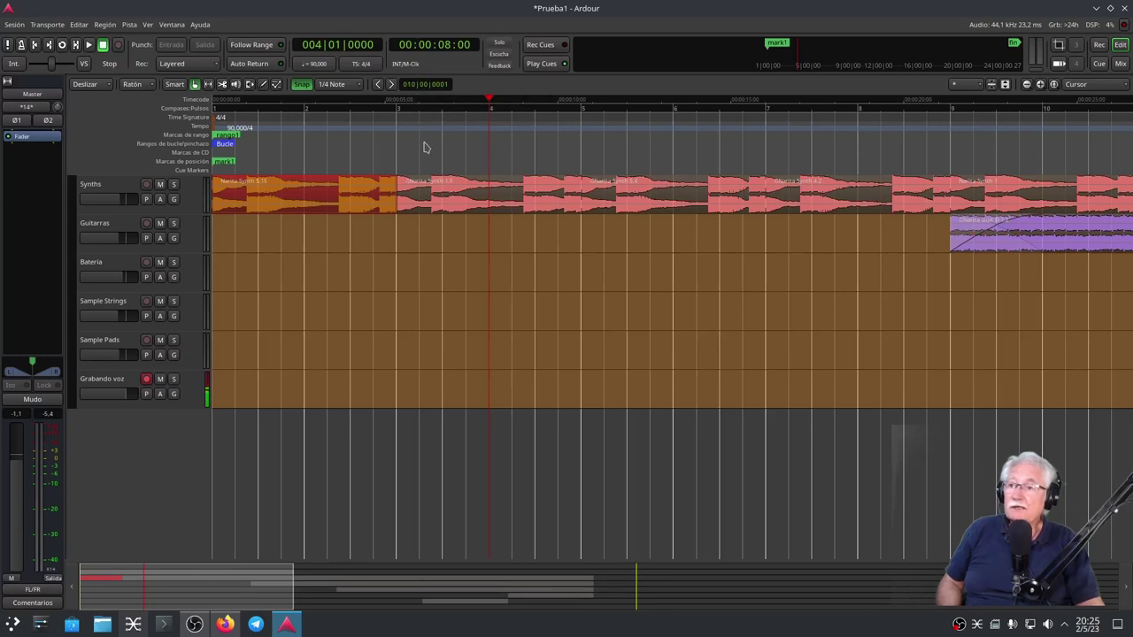
pyautogui.rightClick(431, 88)
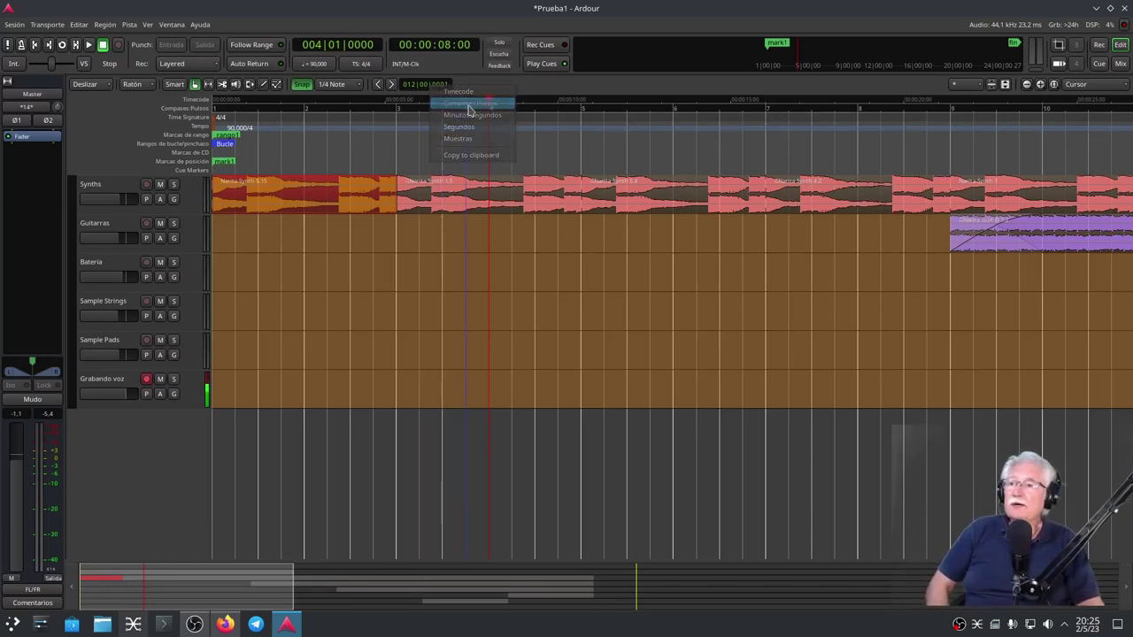
pyautogui.rightClick(436, 87)
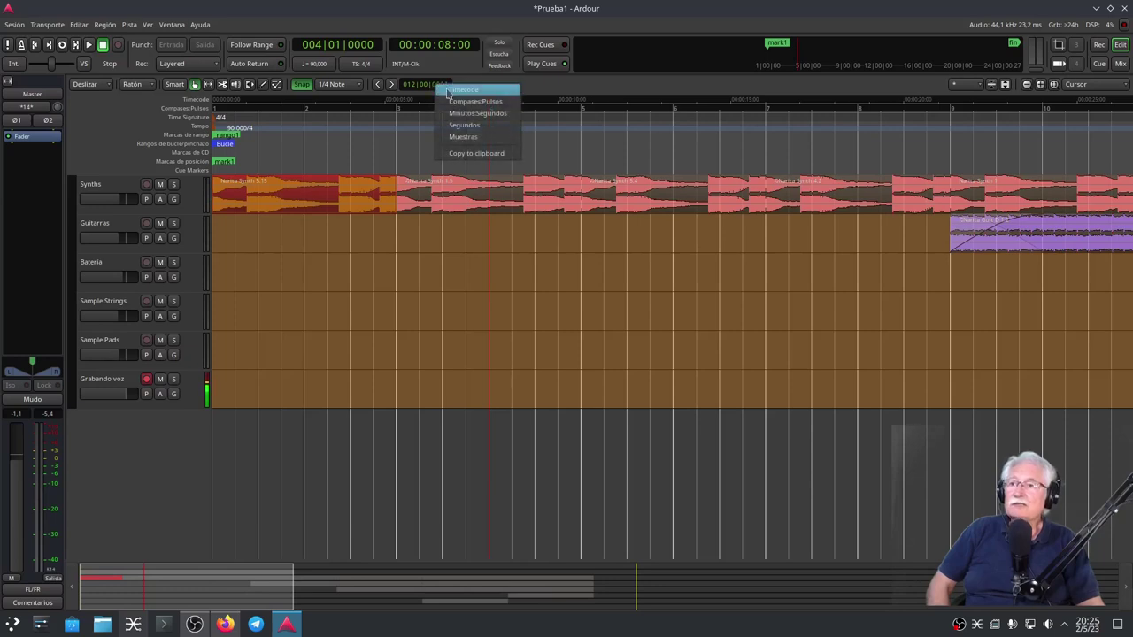
pyautogui.click(453, 93)
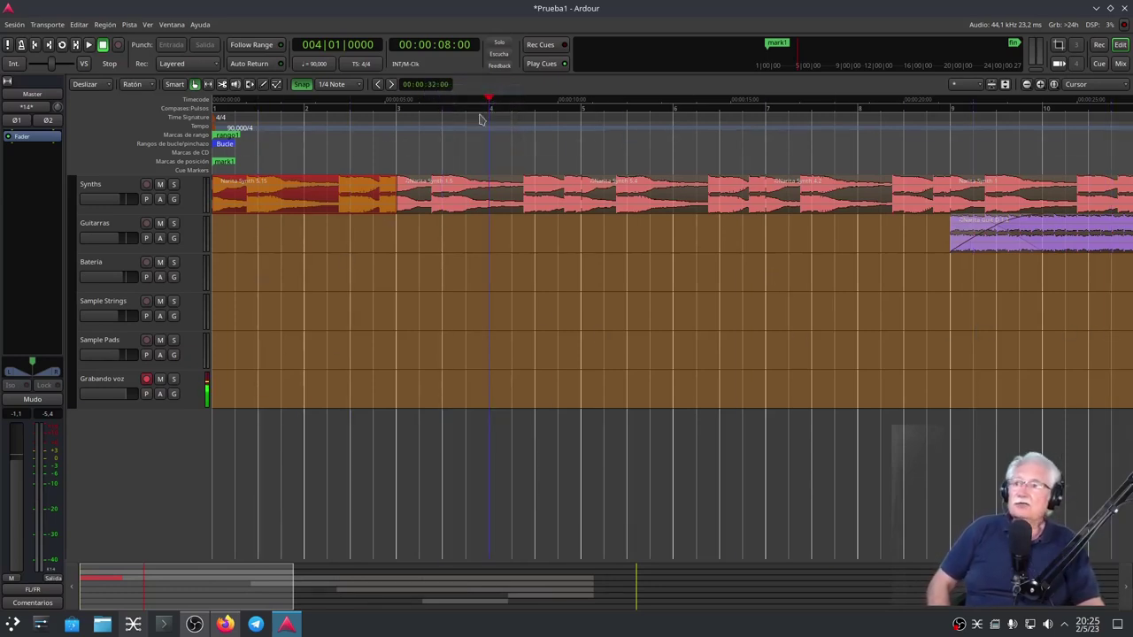
# Step: Switch the nudge clock's display format to Muestras and return it to Timecode
pyautogui.rightClick(429, 86)
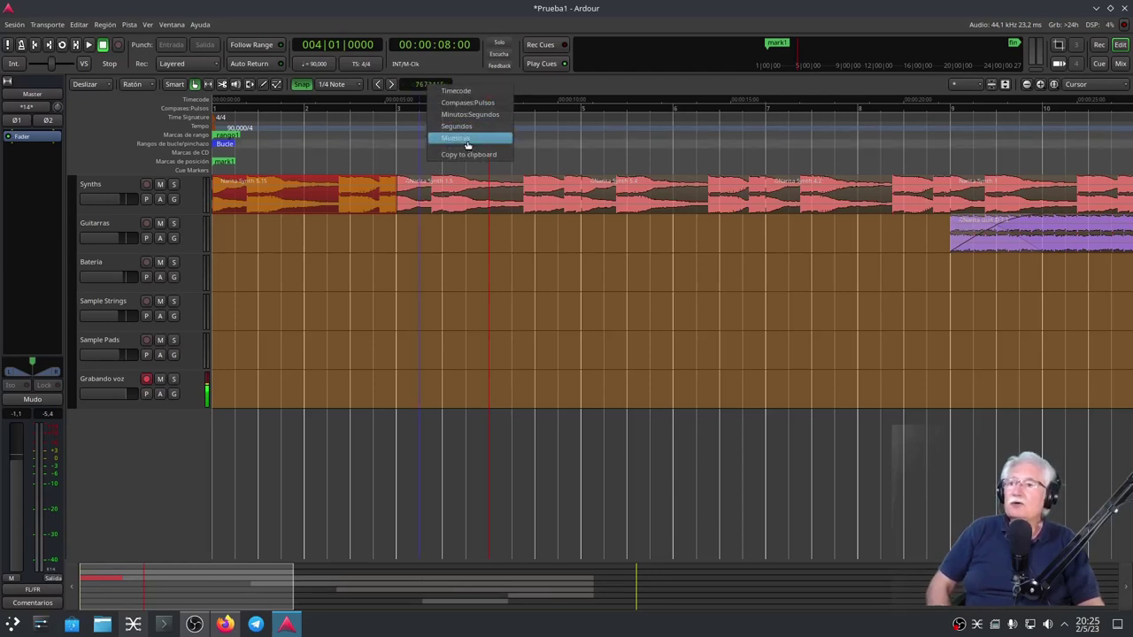
pyautogui.click(467, 140)
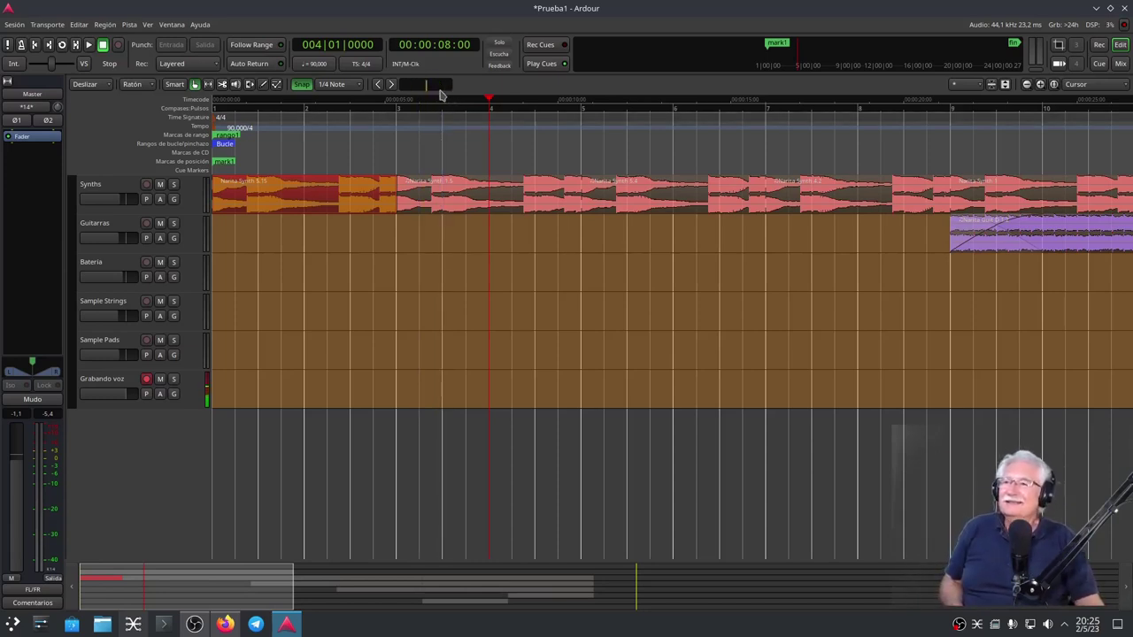
pyautogui.rightClick(428, 89)
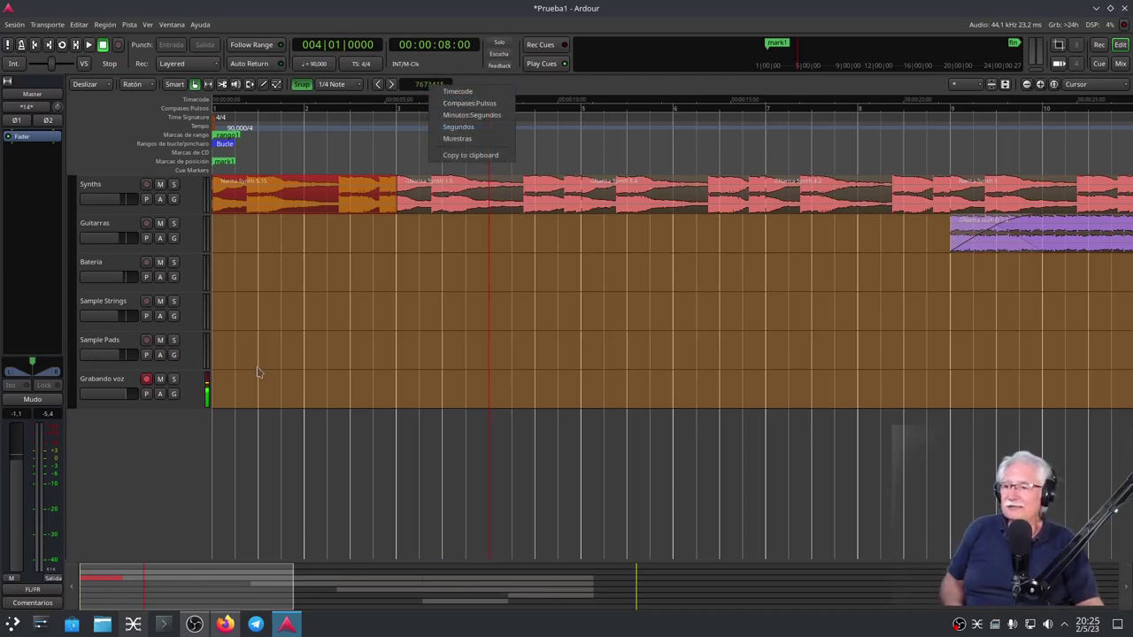
pyautogui.click(222, 632)
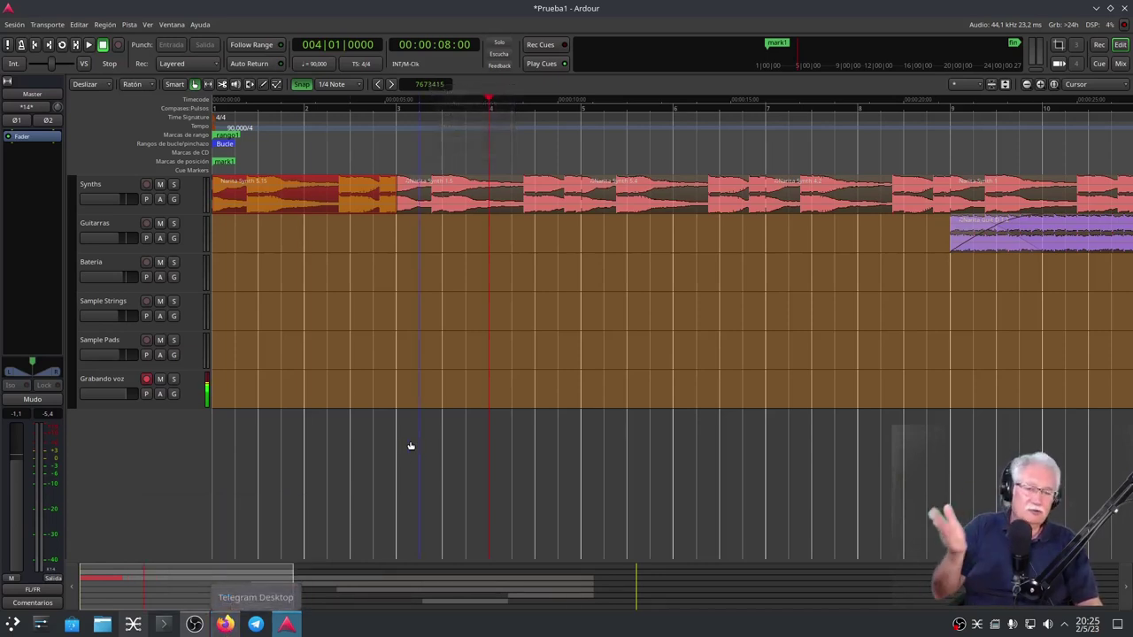
pyautogui.rightClick(434, 89)
pyautogui.click(462, 94)
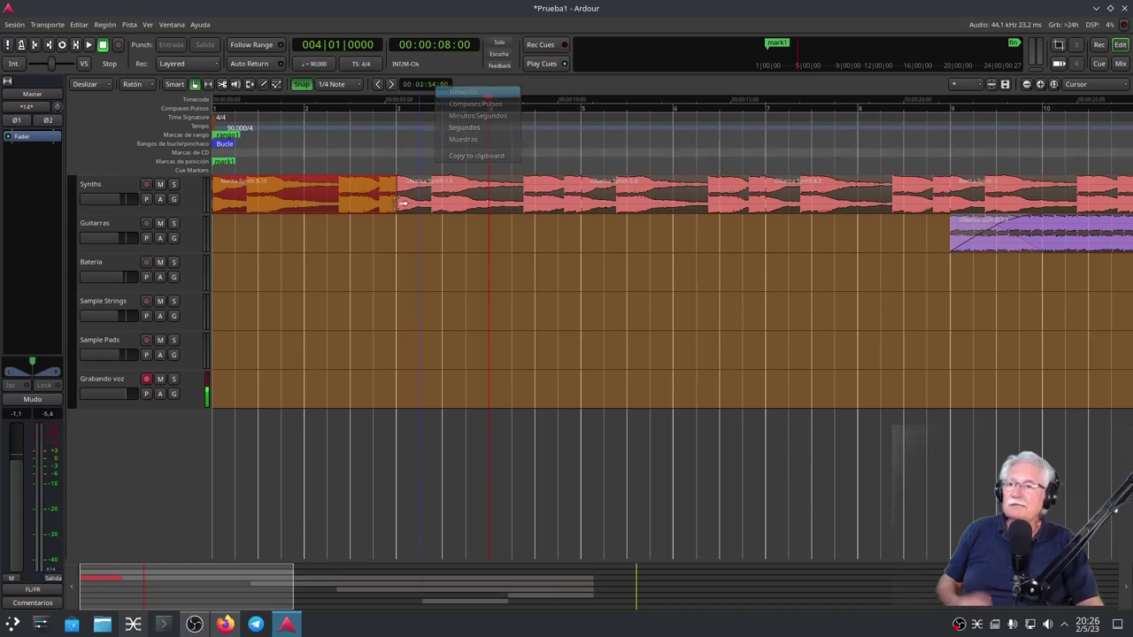
# Step: Switch the nudge clock's display format to Compases:Pulsos
pyautogui.rightClick(435, 84)
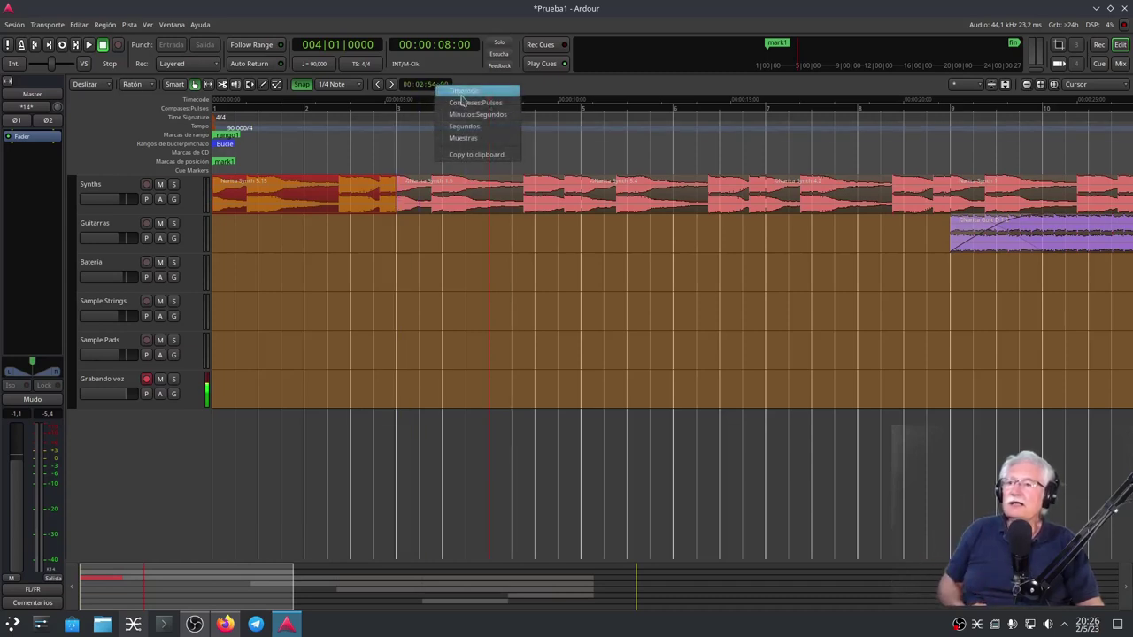
pyautogui.click(466, 104)
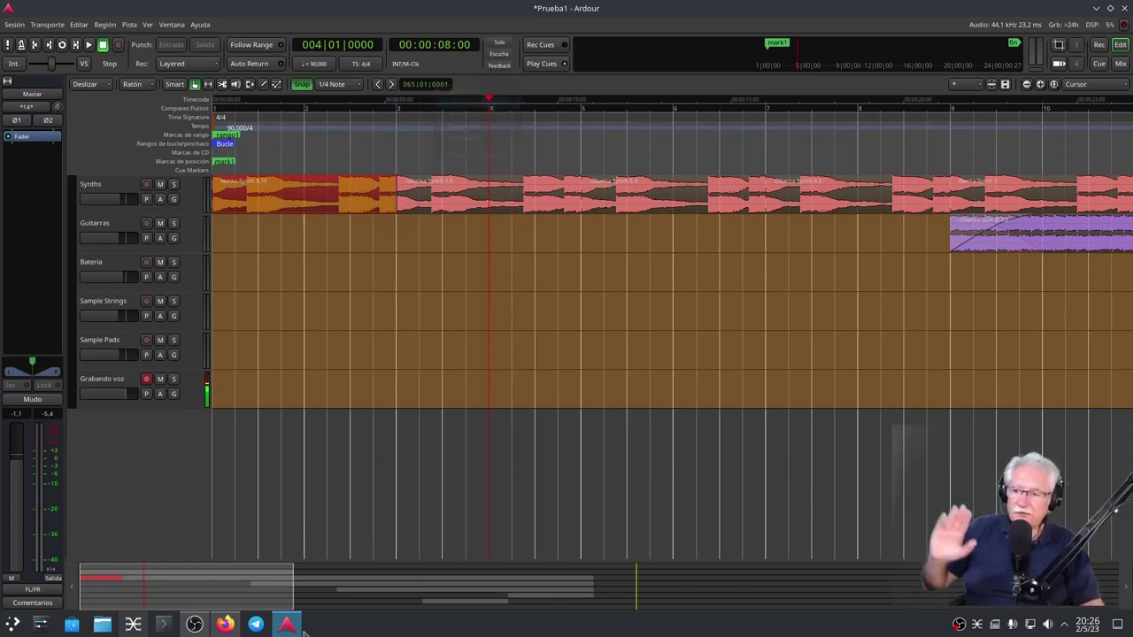
# Step: Read the Cronología section of the timeline tutorial in Firefox and return to Ardour
pyautogui.moveTo(226, 625)
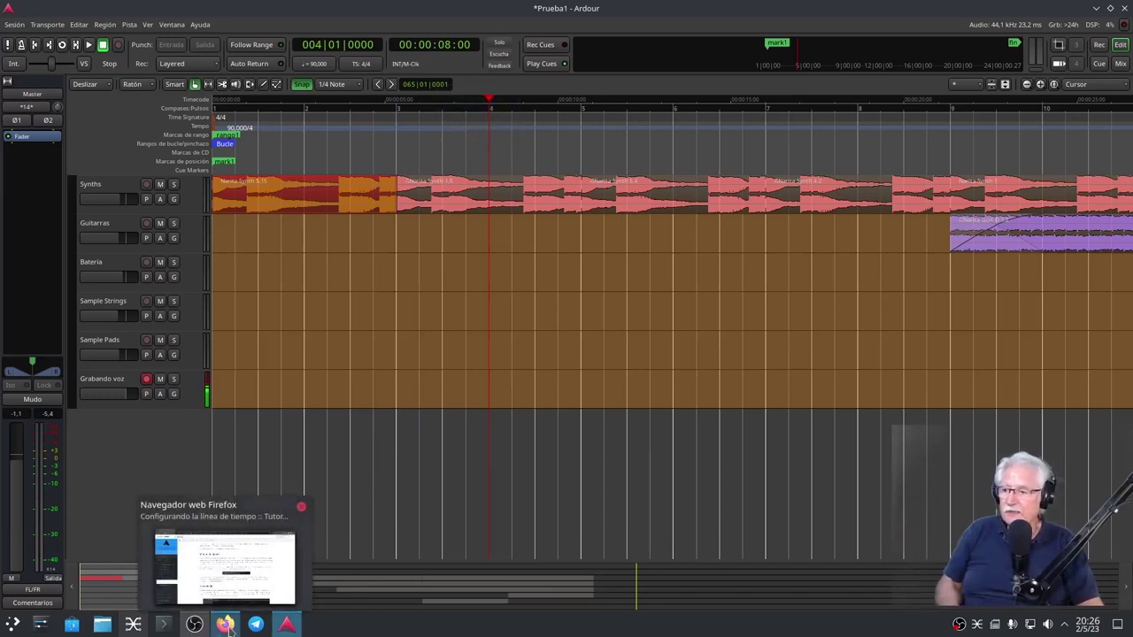
pyautogui.click(228, 623)
pyautogui.scroll(-3, 420, 452)
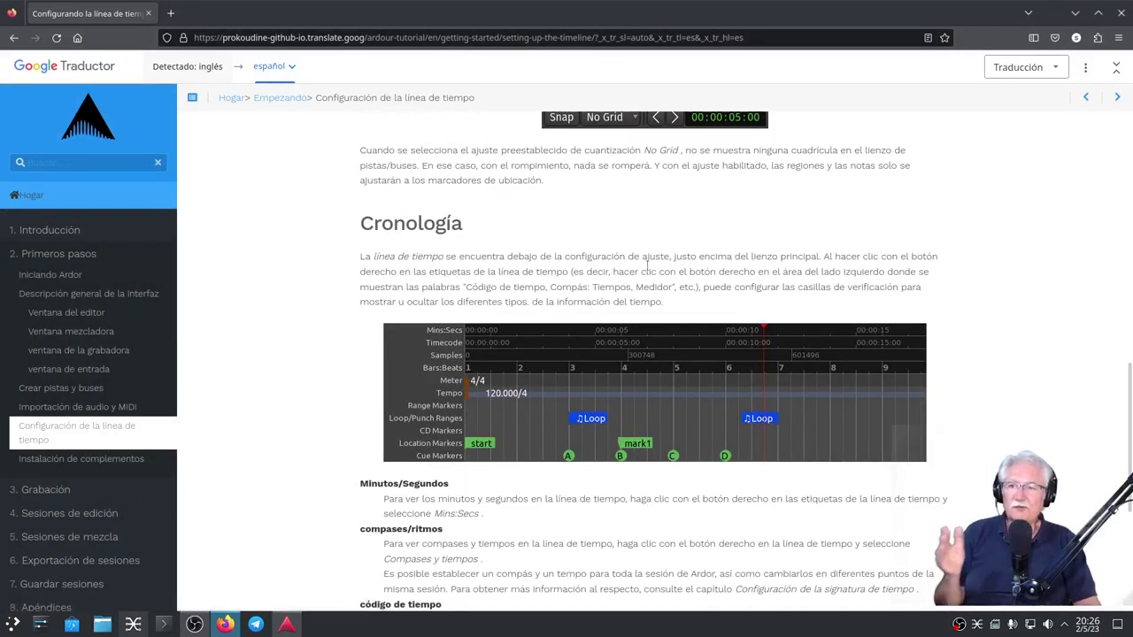
pyautogui.moveTo(827, 279)
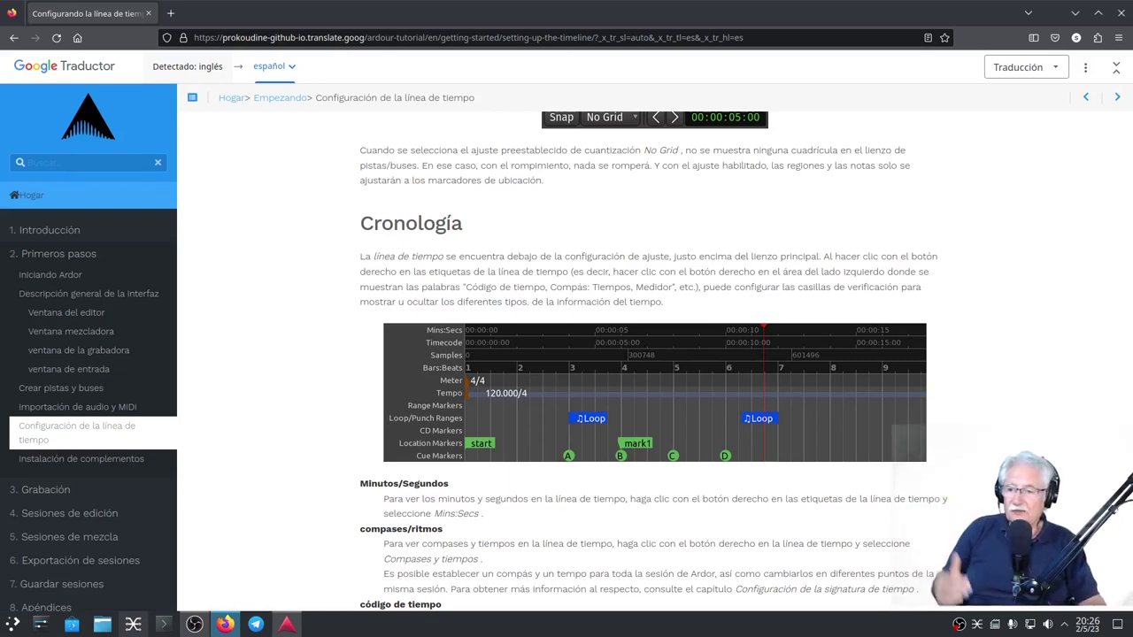
pyautogui.click(286, 624)
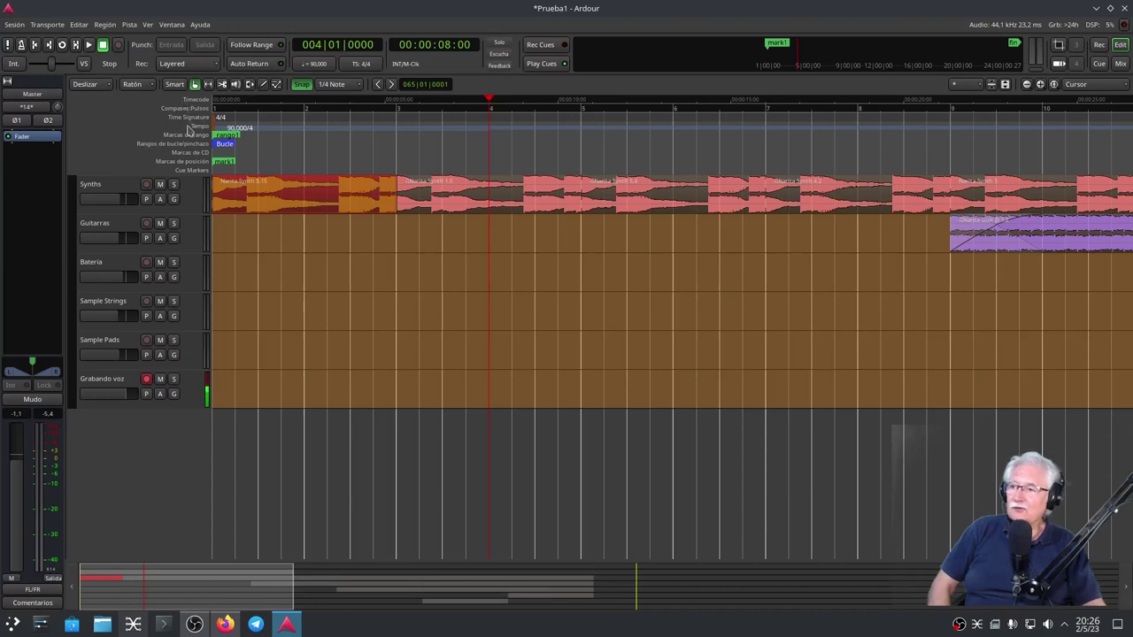
# Step: Show the Mins:Segs, Muestras and Video Timeline rulers above the tracks
pyautogui.rightClick(113, 132)
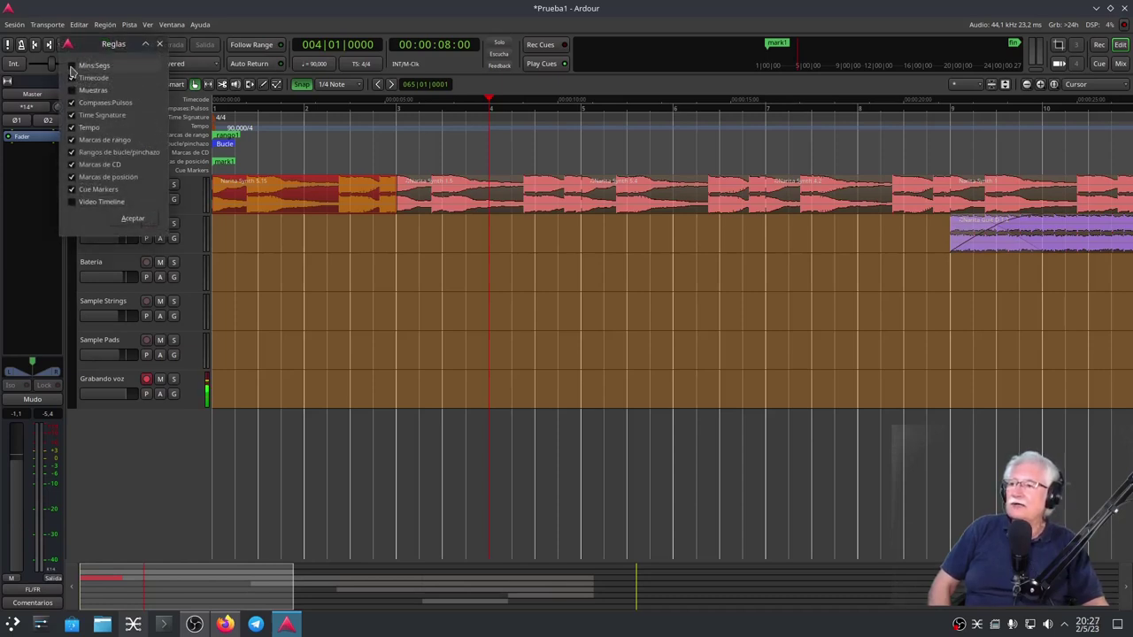
pyautogui.click(72, 66)
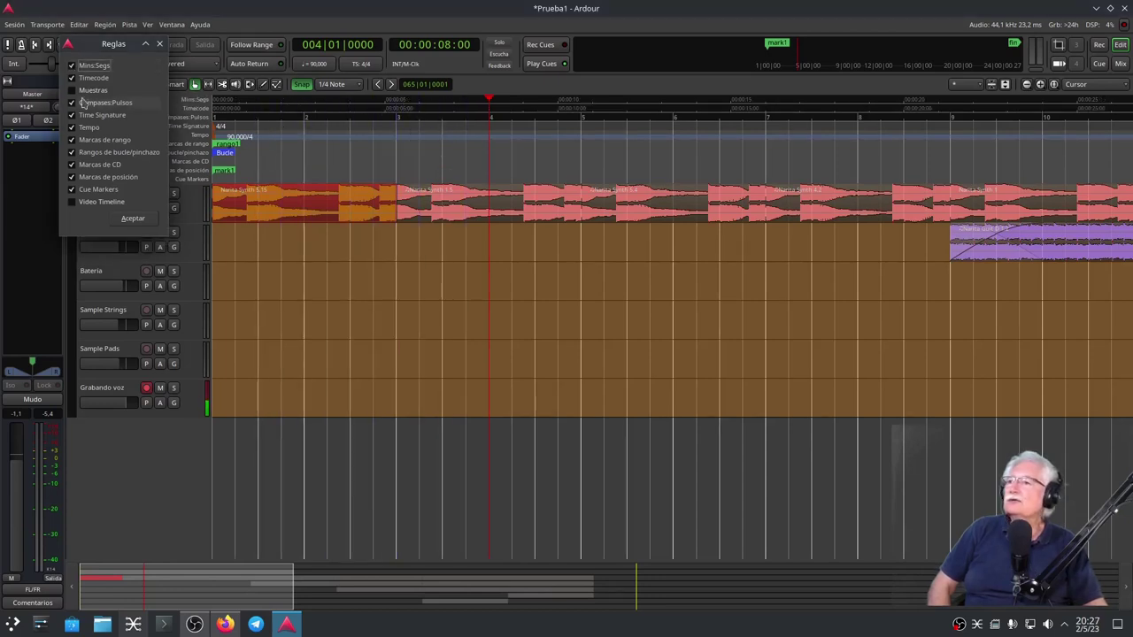
pyautogui.click(73, 90)
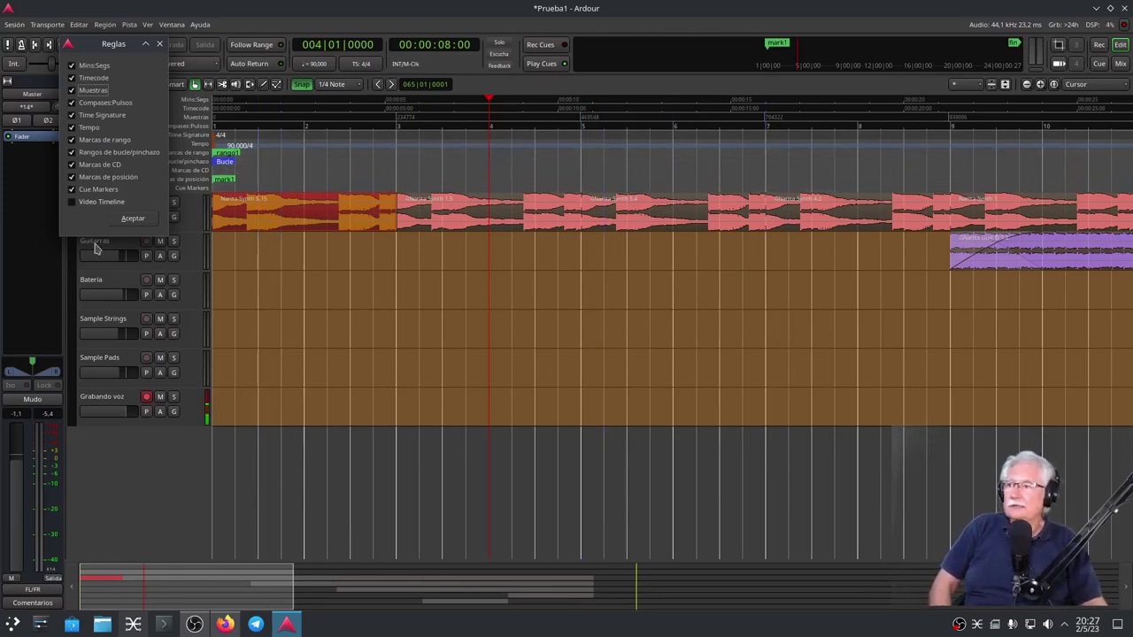
pyautogui.click(72, 203)
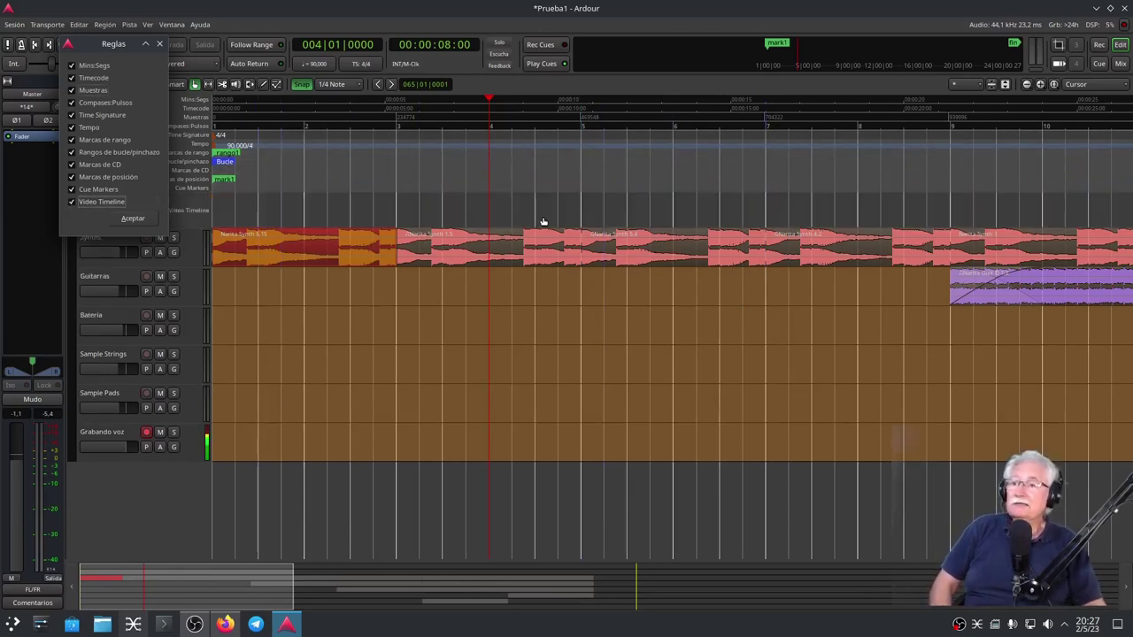
pyautogui.click(133, 219)
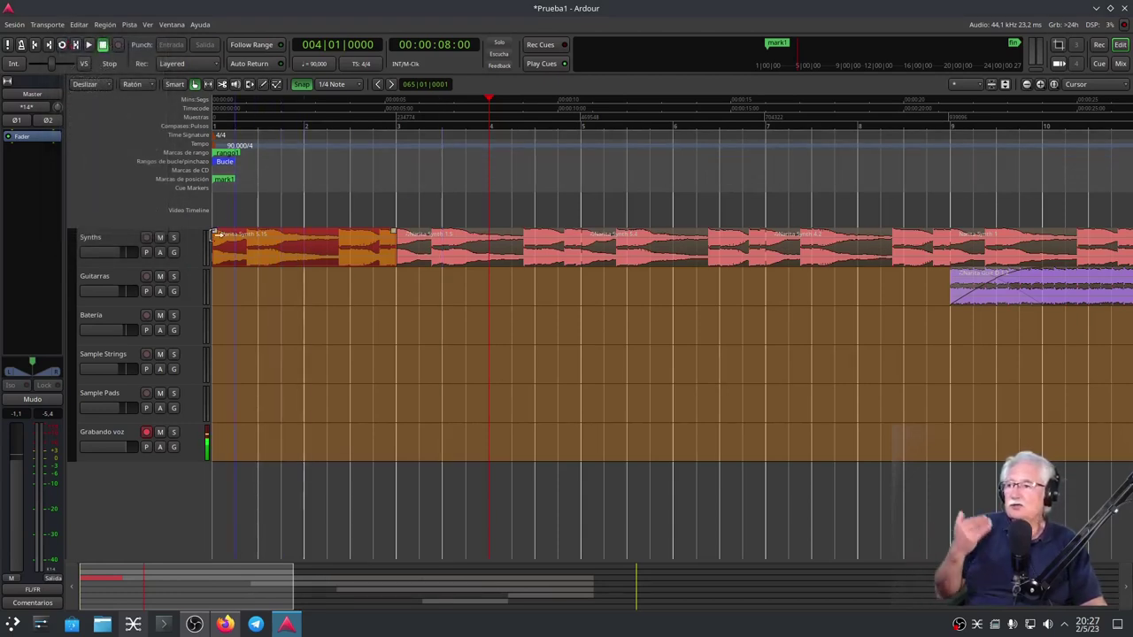
# Step: Hide the Video Timeline and Muestras rulers
pyautogui.rightClick(100, 193)
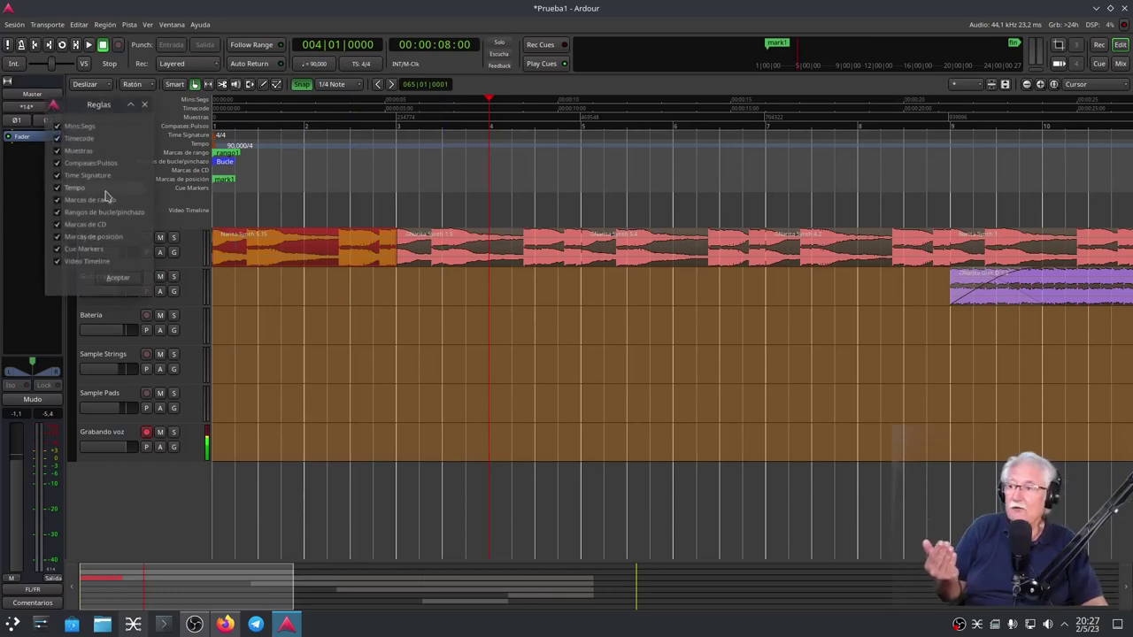
pyautogui.click(58, 263)
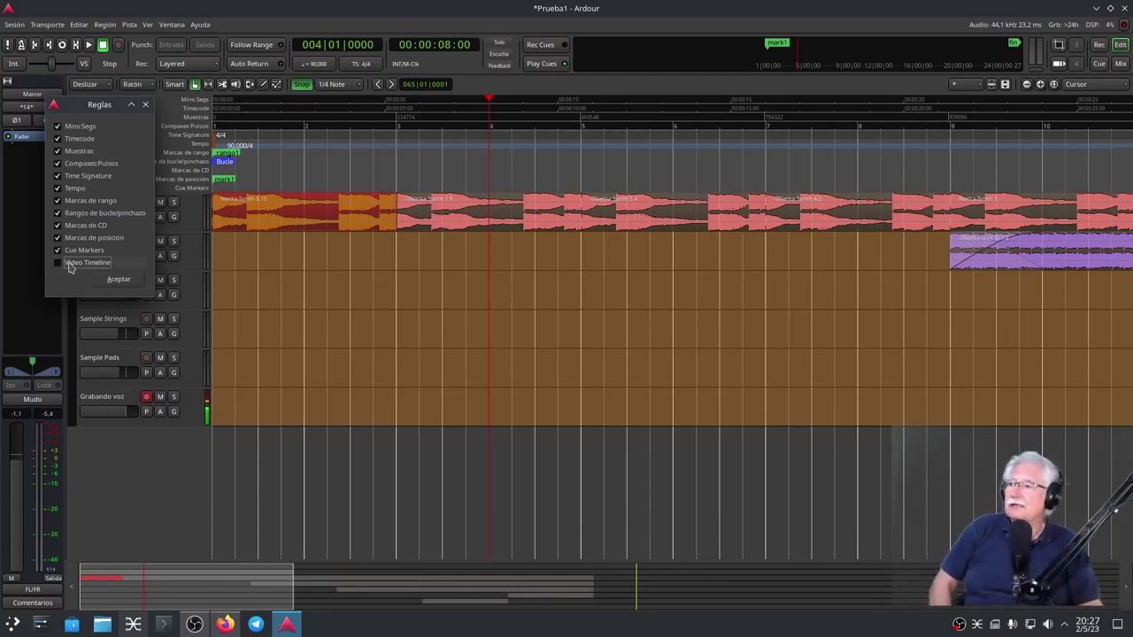
pyautogui.click(58, 152)
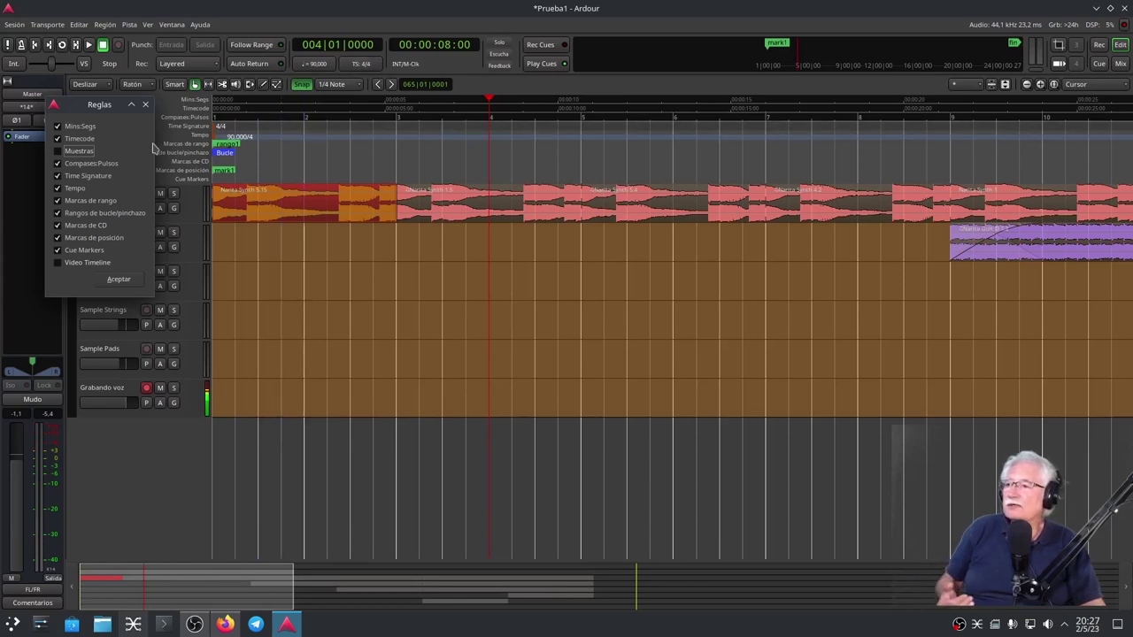
pyautogui.click(119, 279)
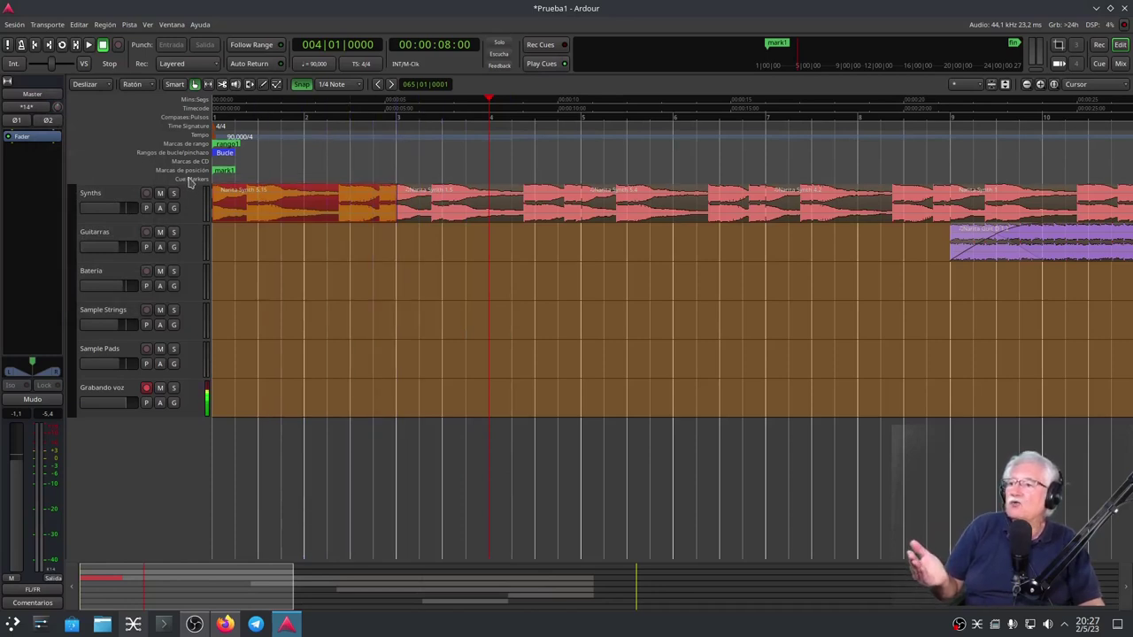
# Step: Hide the Cue Markers ruler from the timeline
pyautogui.rightClick(94, 139)
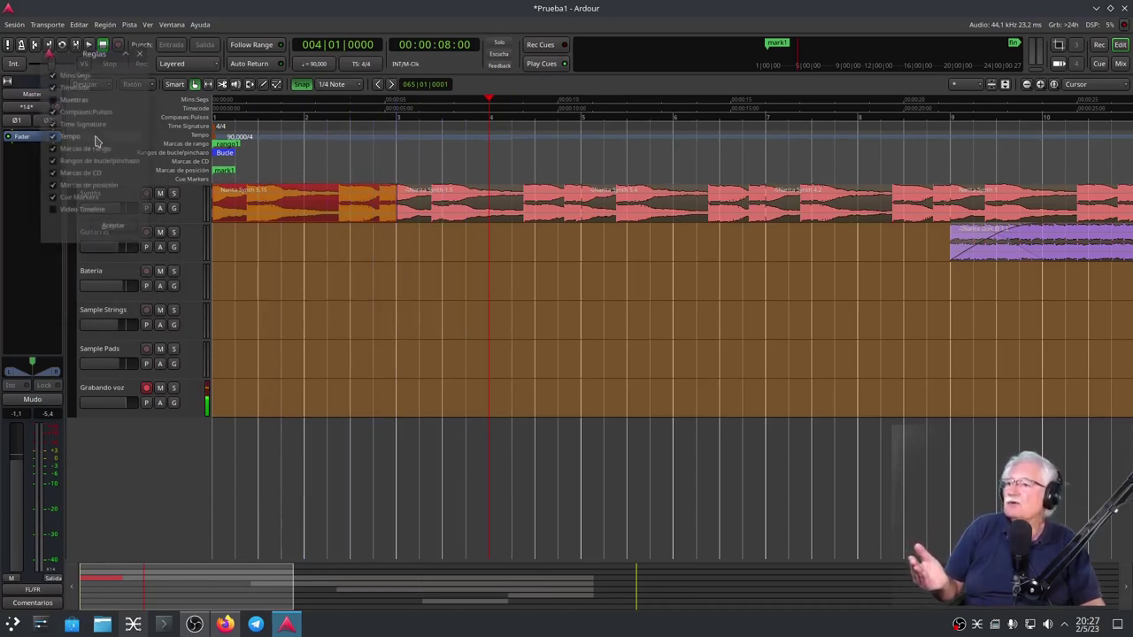
pyautogui.click(54, 200)
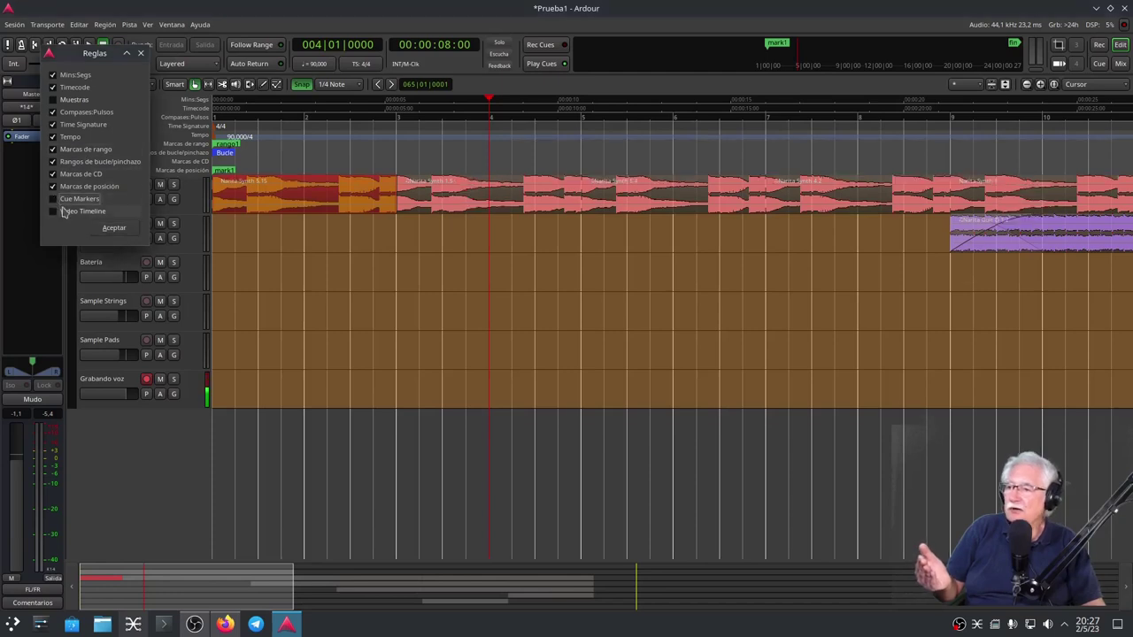
pyautogui.click(112, 231)
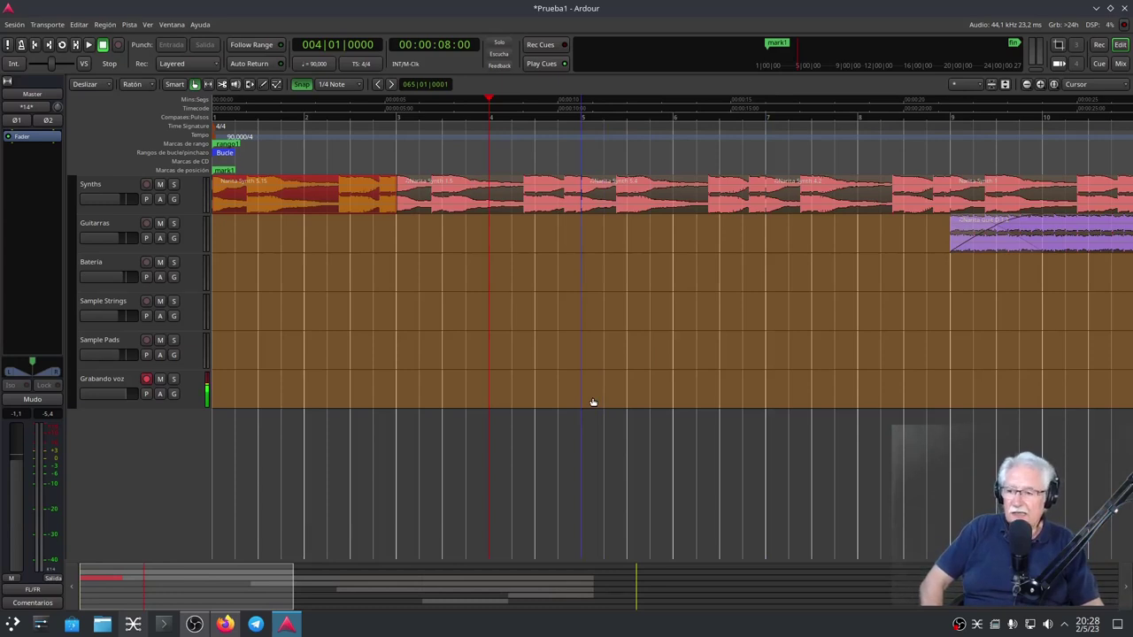
# Step: Read the tutorial's sections on minutes/seconds, bars/beats and timecode in Firefox, down to the session properties illustration
pyautogui.click(224, 625)
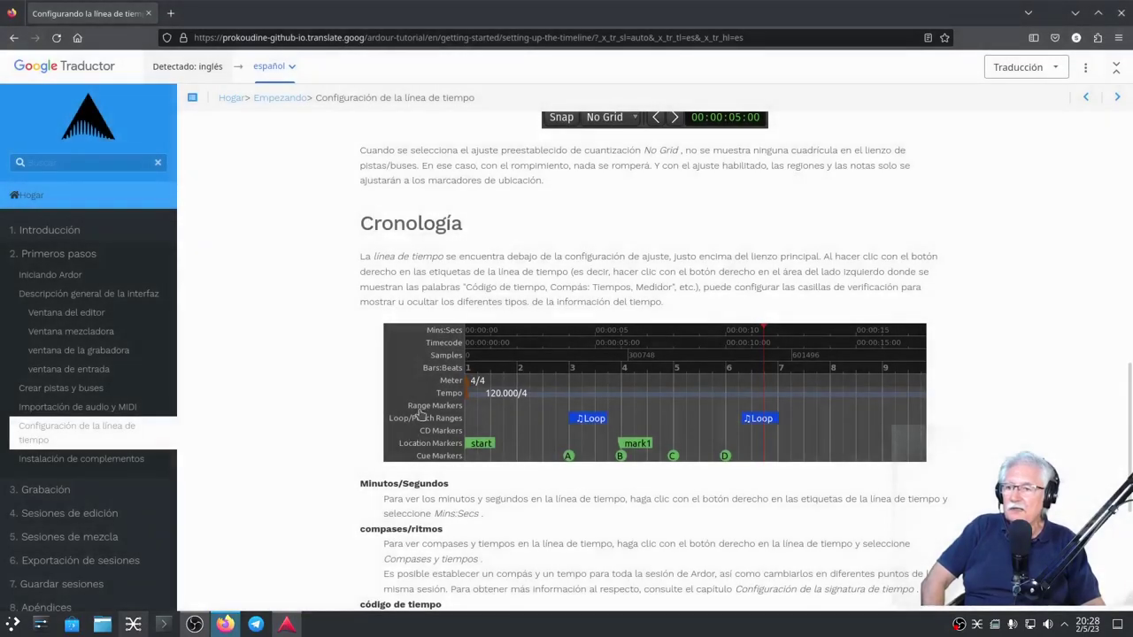
pyautogui.scroll(-3, 447, 416)
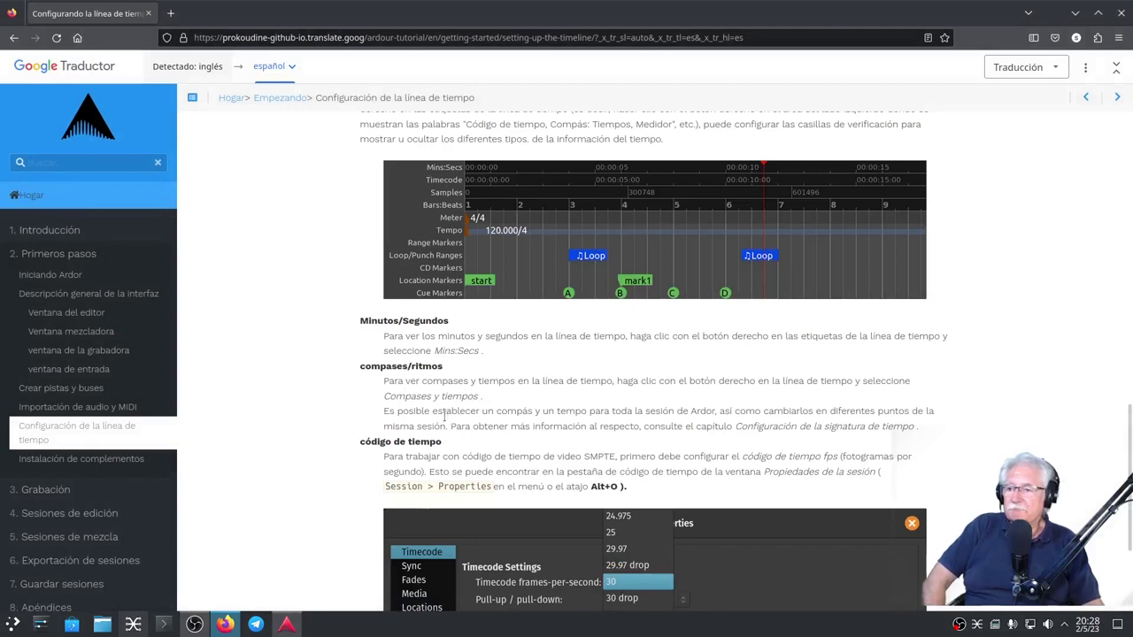
pyautogui.scroll(-2, 447, 416)
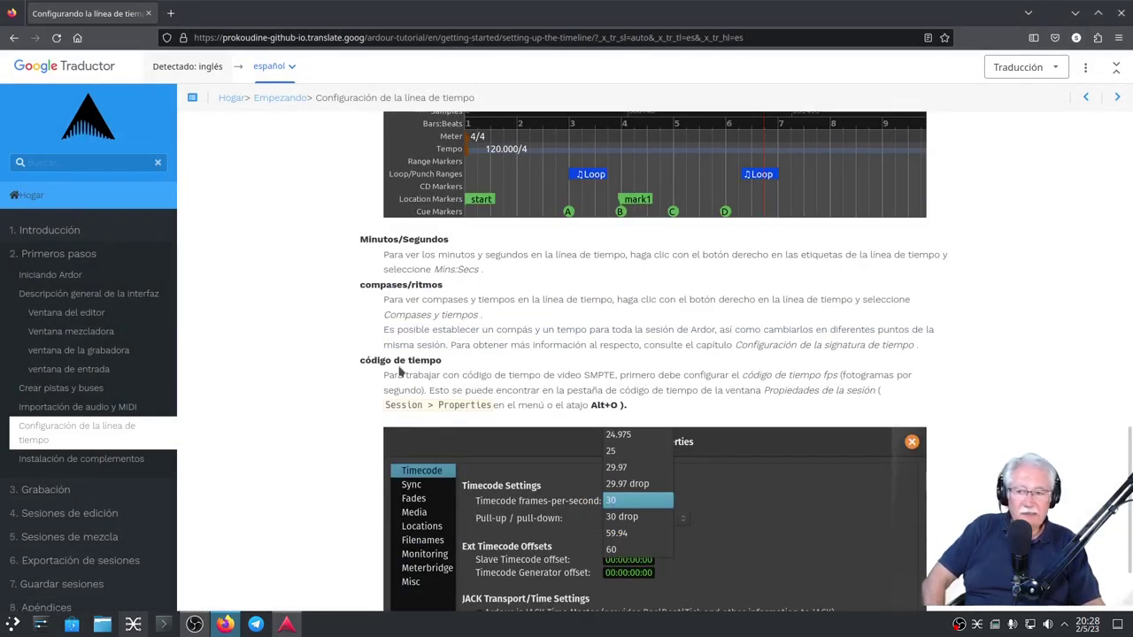
pyautogui.scroll(-4, 398, 361)
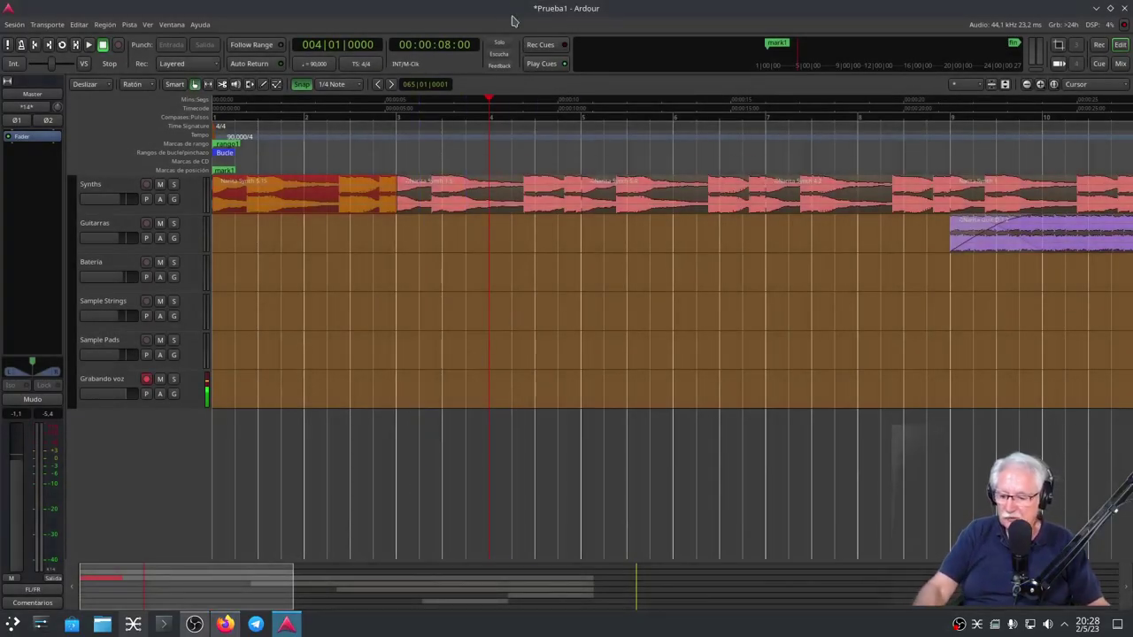
# Step: In Ardour's session properties, choose 30 timecode frames per second and close the dialog
pyautogui.hotkey('alt', 'o')
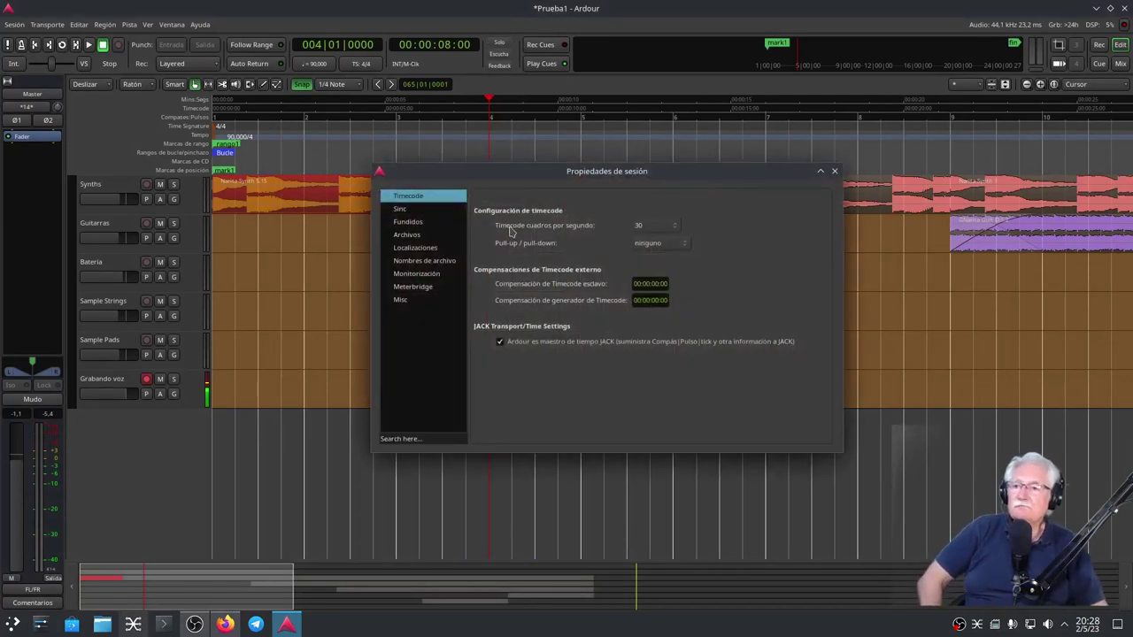
pyautogui.click(657, 231)
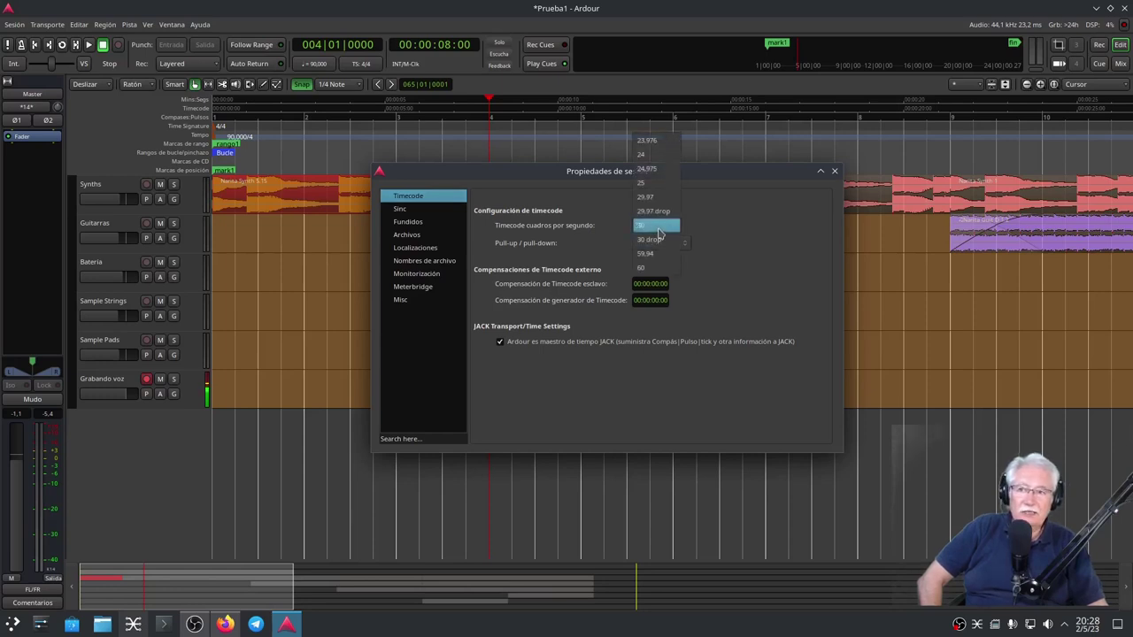
pyautogui.click(660, 228)
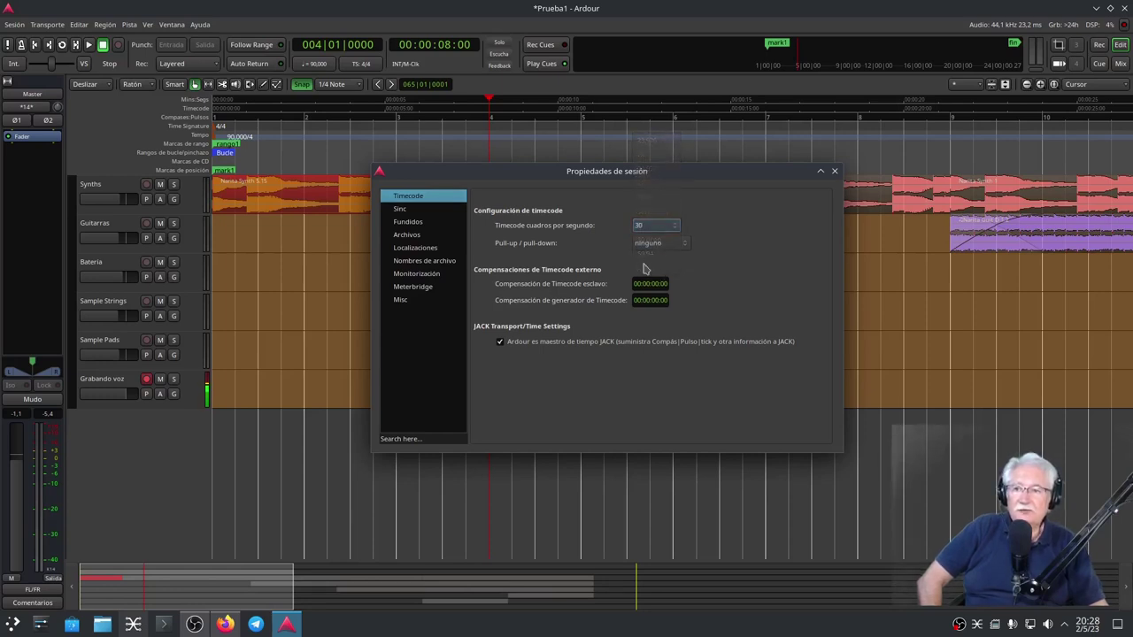
pyautogui.click(835, 172)
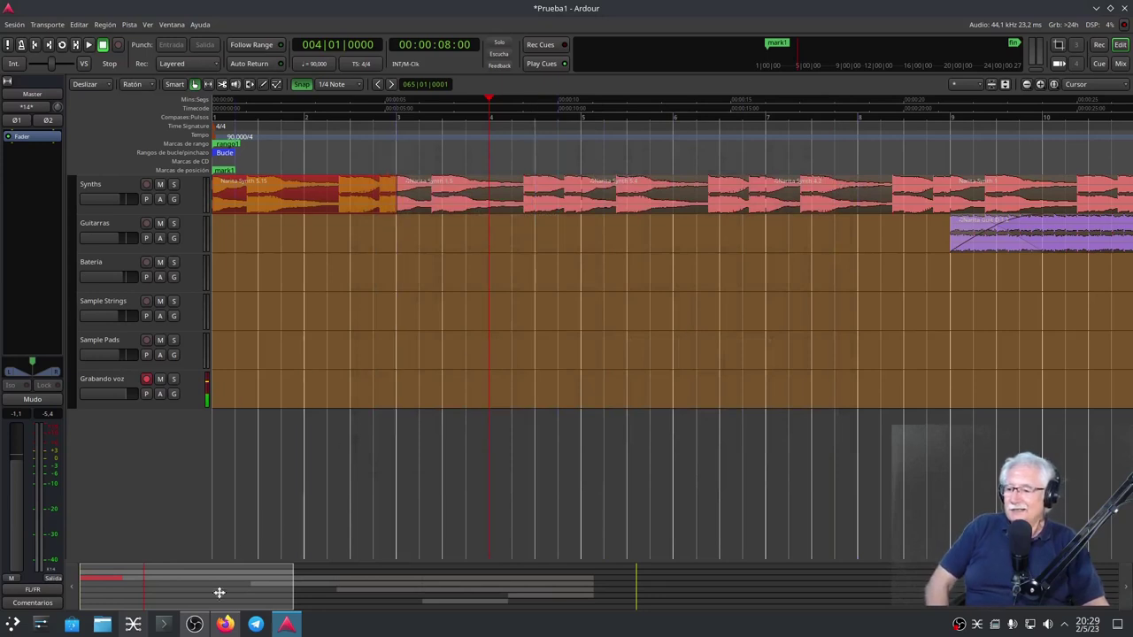
# Step: Finish the timeline page in Firefox, open the Instalación de complementos chapter and read it down to the VST3 section
pyautogui.click(225, 623)
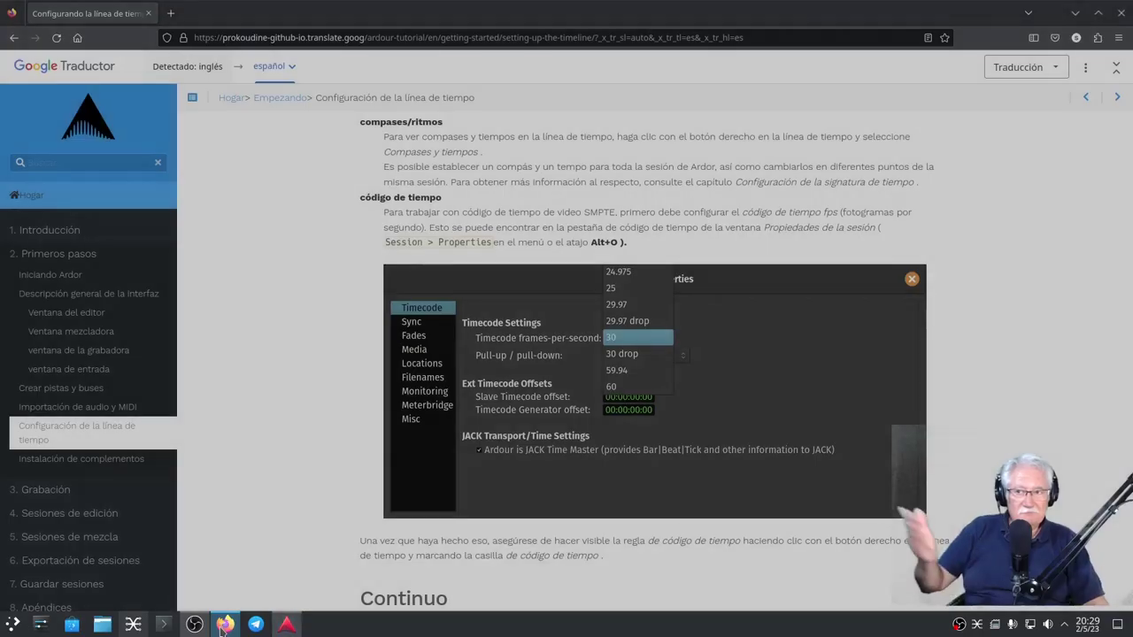
pyautogui.scroll(-2, 349, 398)
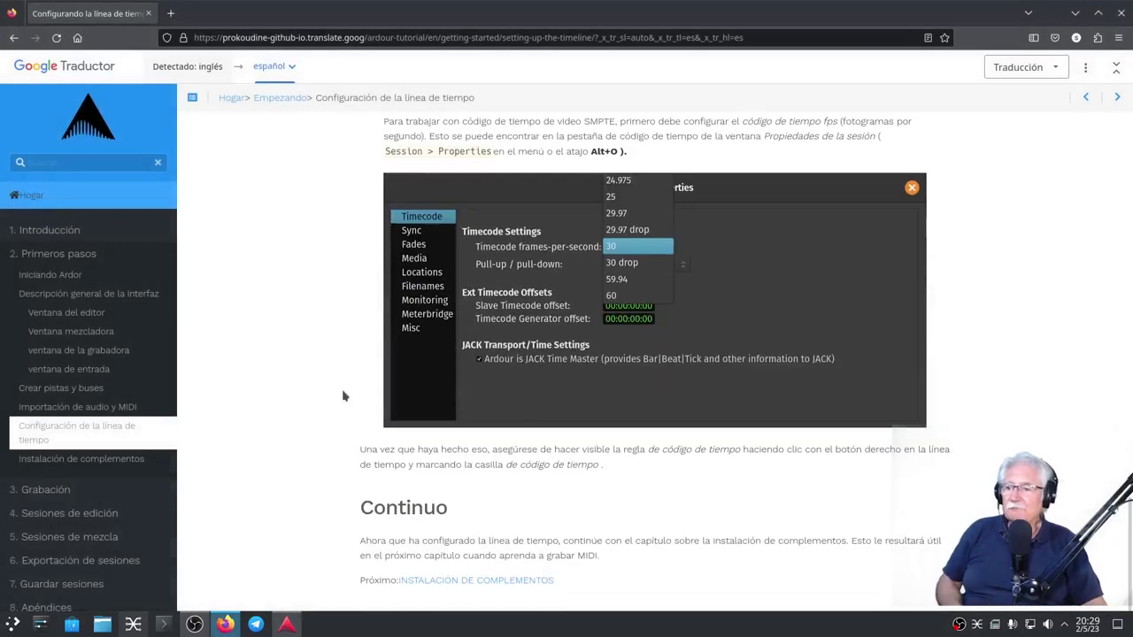
pyautogui.click(469, 585)
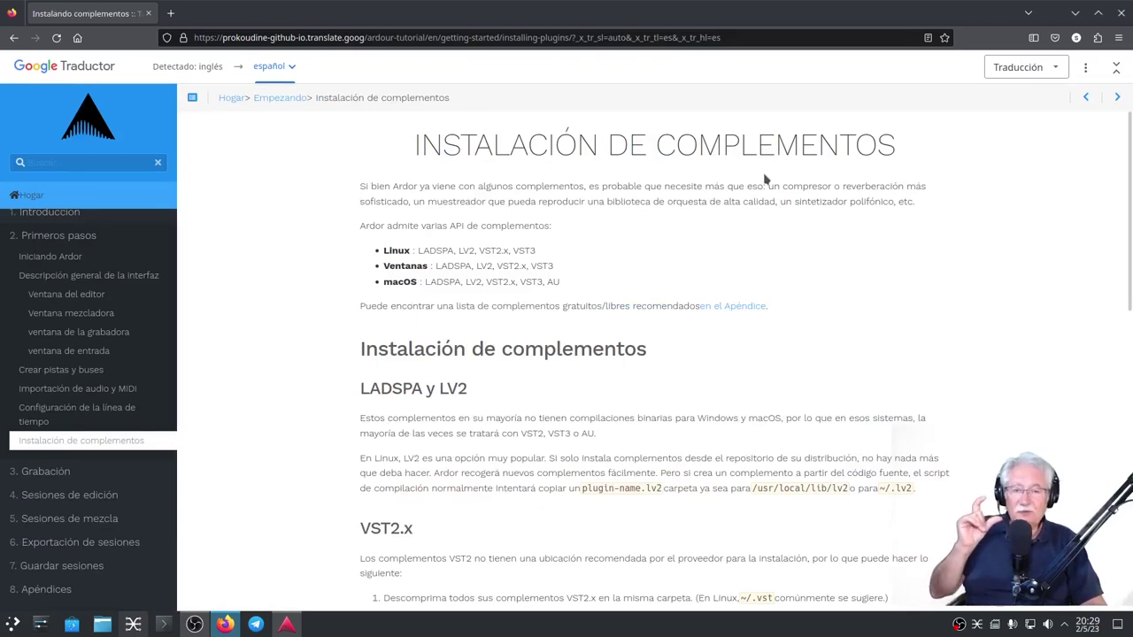
pyautogui.moveTo(765, 186)
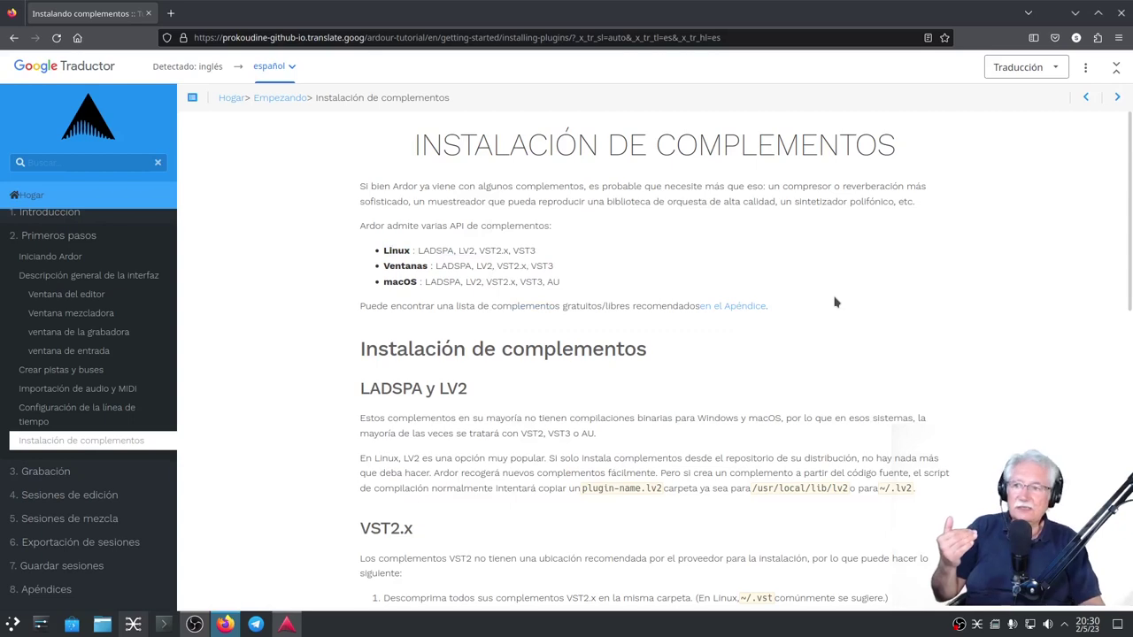
pyautogui.scroll(-3, 829, 298)
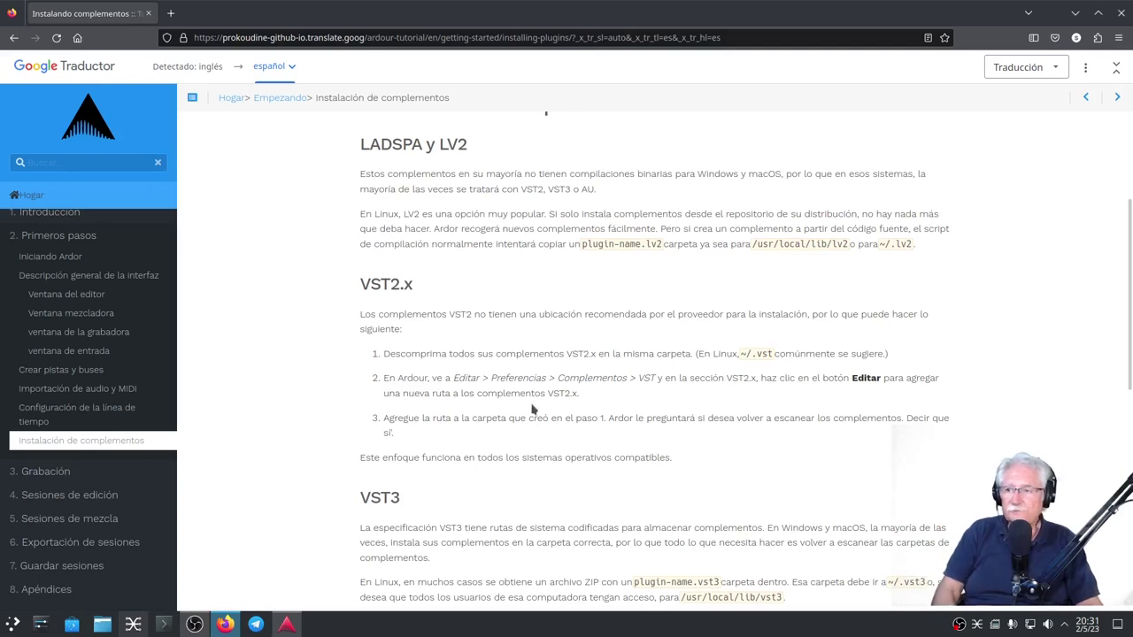
pyautogui.scroll(-3, 532, 408)
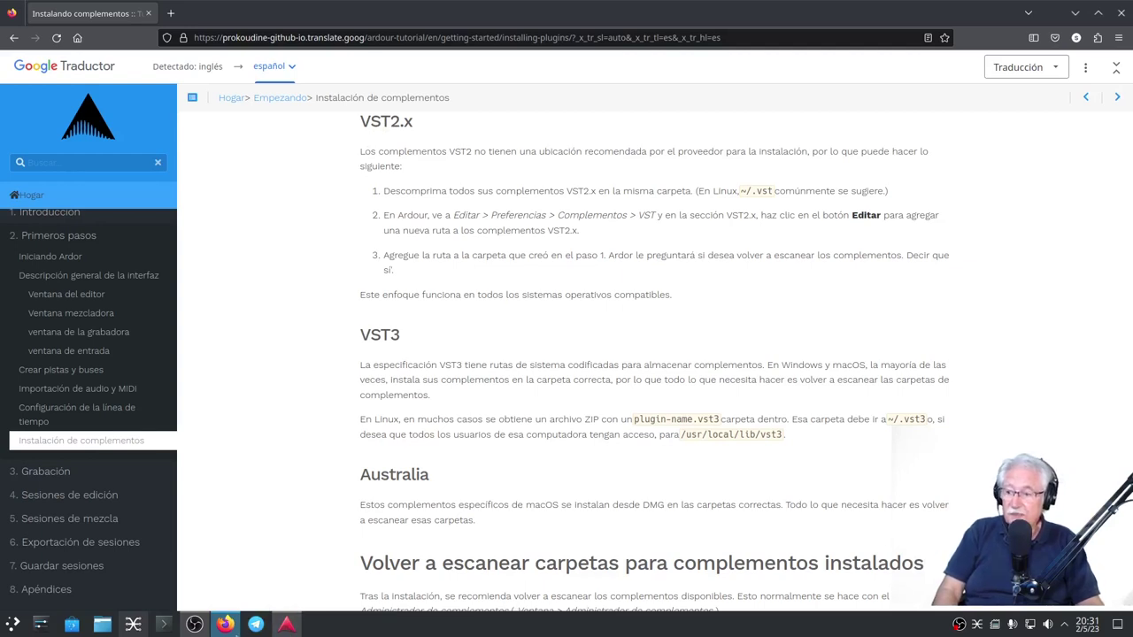
# Step: Open the personal folder in the Dolphin file manager and show its hidden files
pyautogui.click(103, 626)
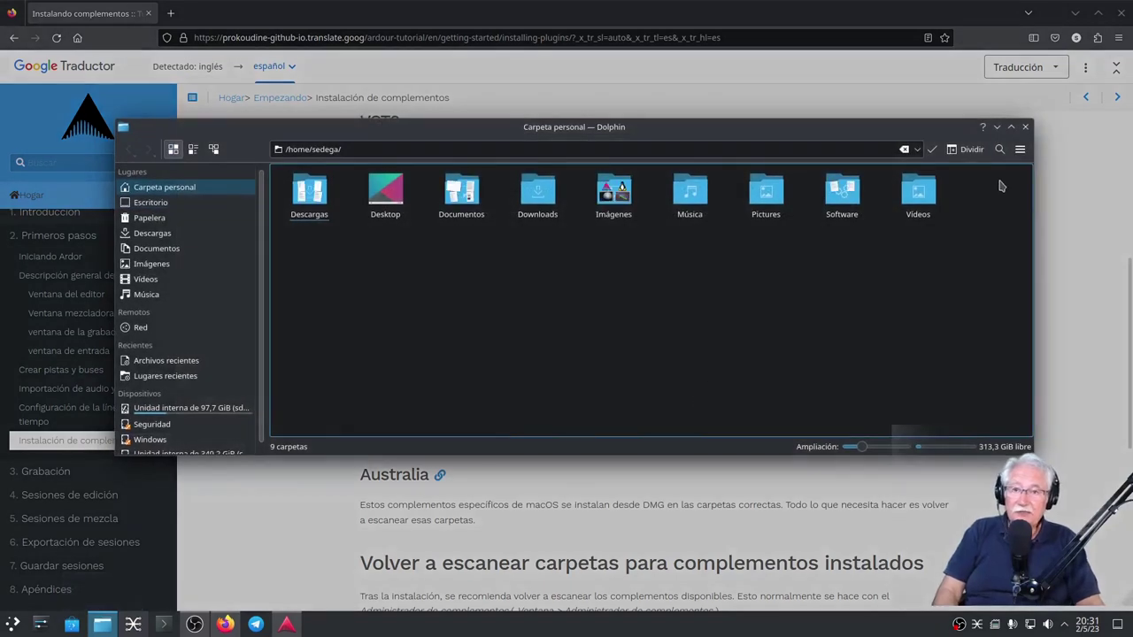
pyautogui.click(1020, 148)
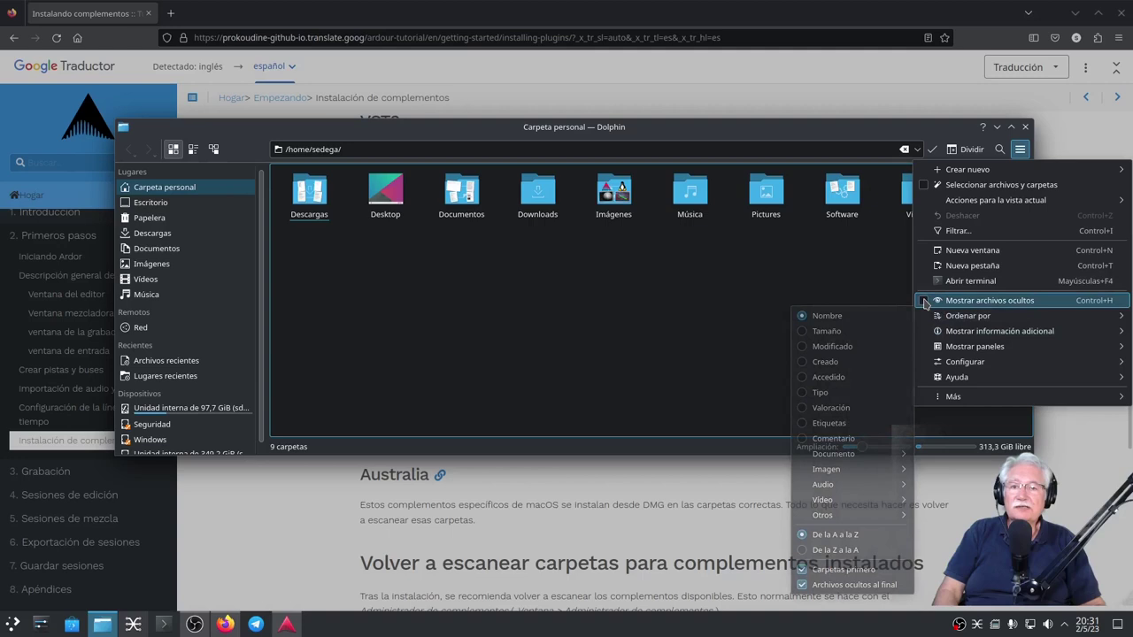
pyautogui.click(982, 300)
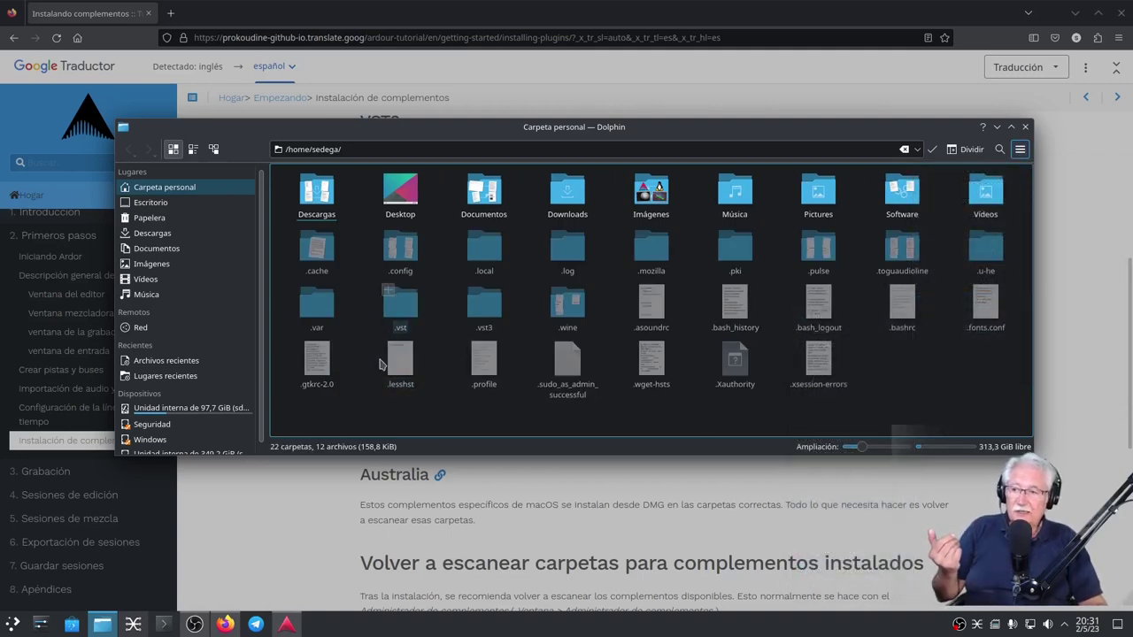
# Step: Locate the hidden .vst and .vst3 plugin folders in the personal folder
pyautogui.click(400, 310)
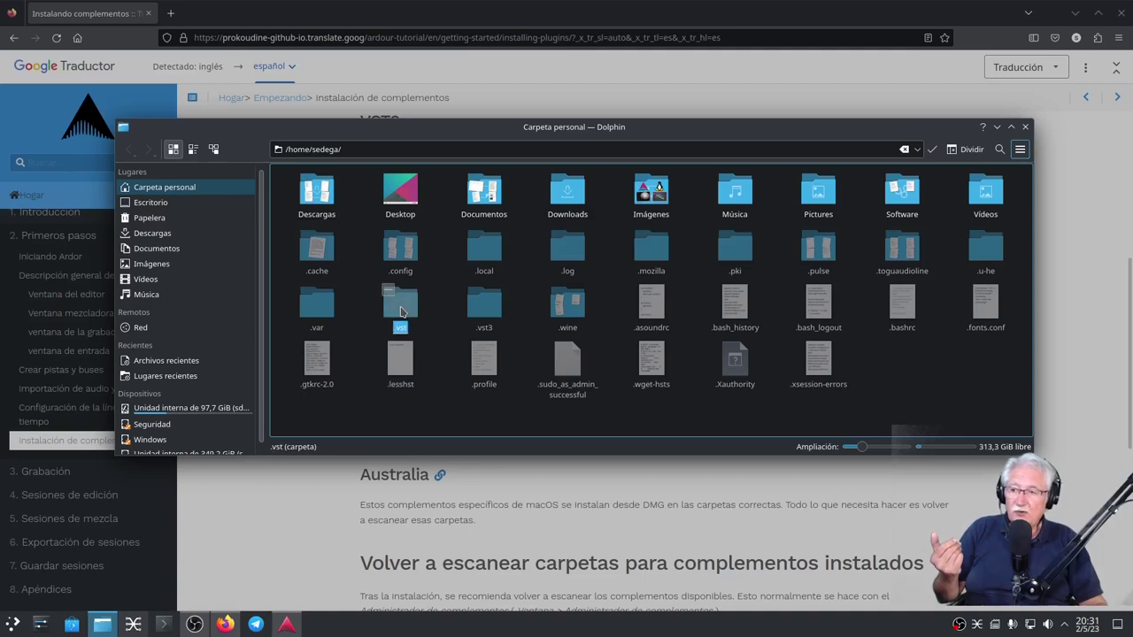
pyautogui.click(484, 308)
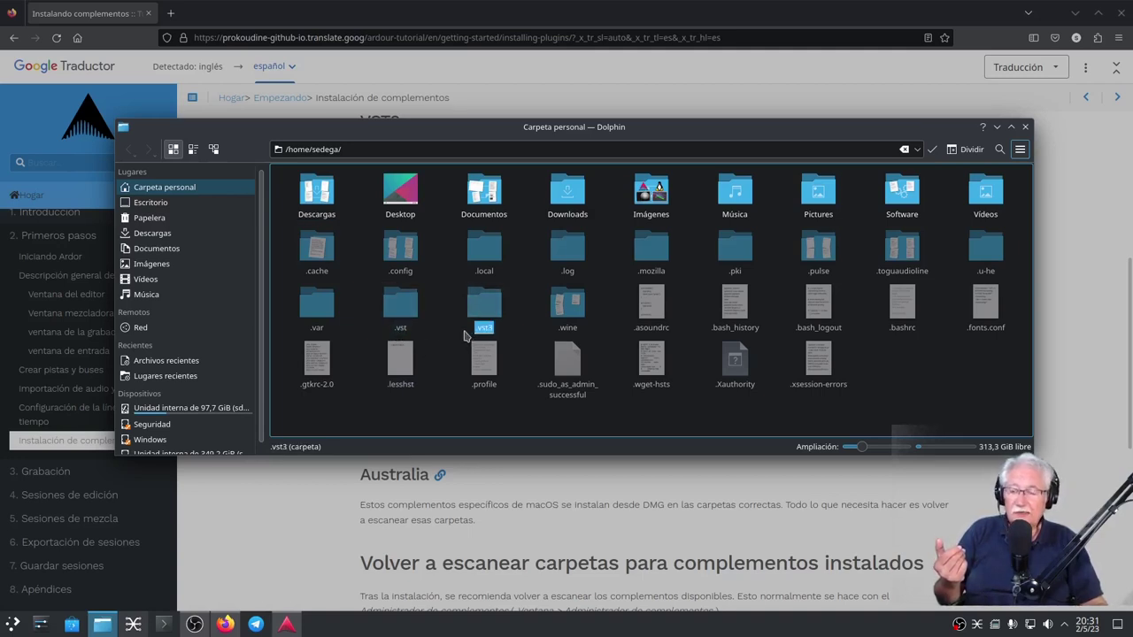
pyautogui.click(400, 310)
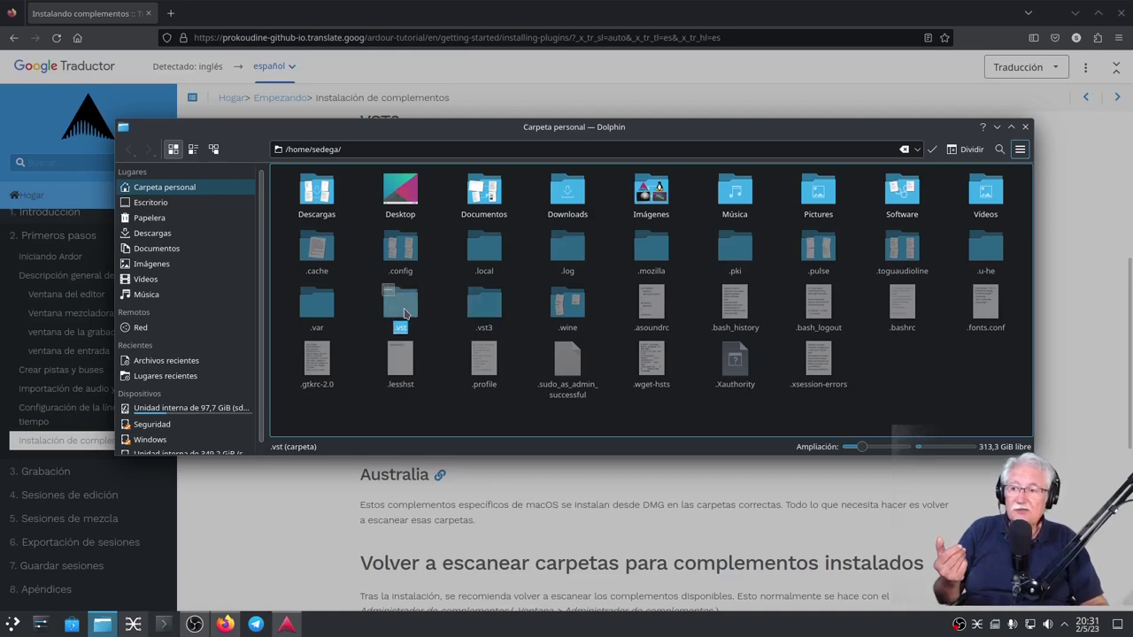
# Step: Extract TAL-Sampler_64_linux.zip into the Descargas folder and close the archive
pyautogui.doubleClick(317, 188)
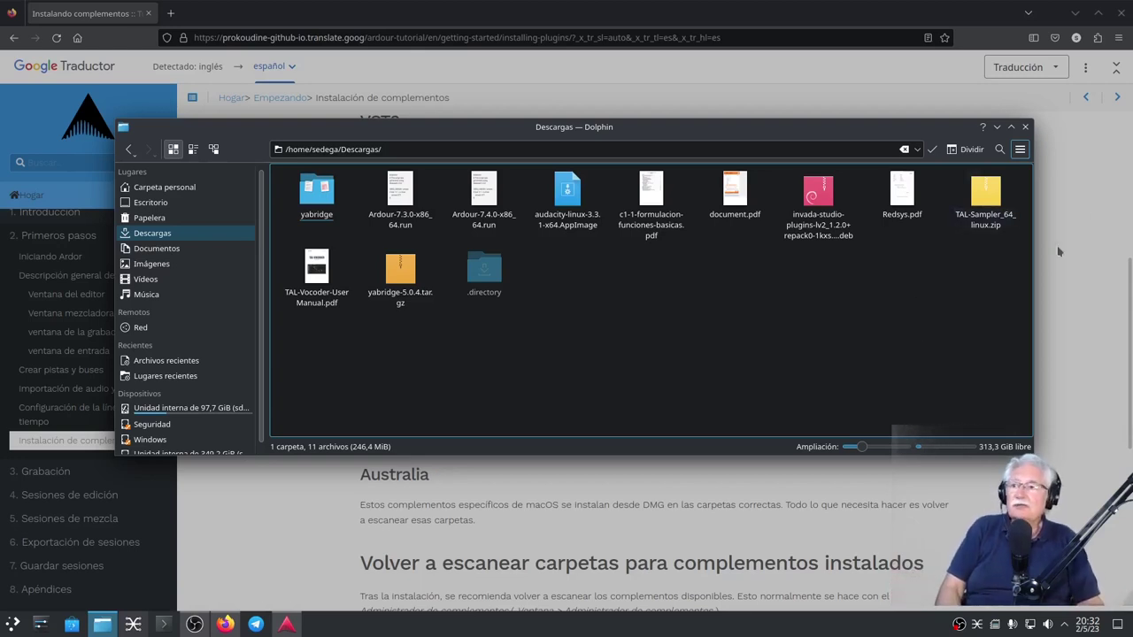
pyautogui.doubleClick(991, 202)
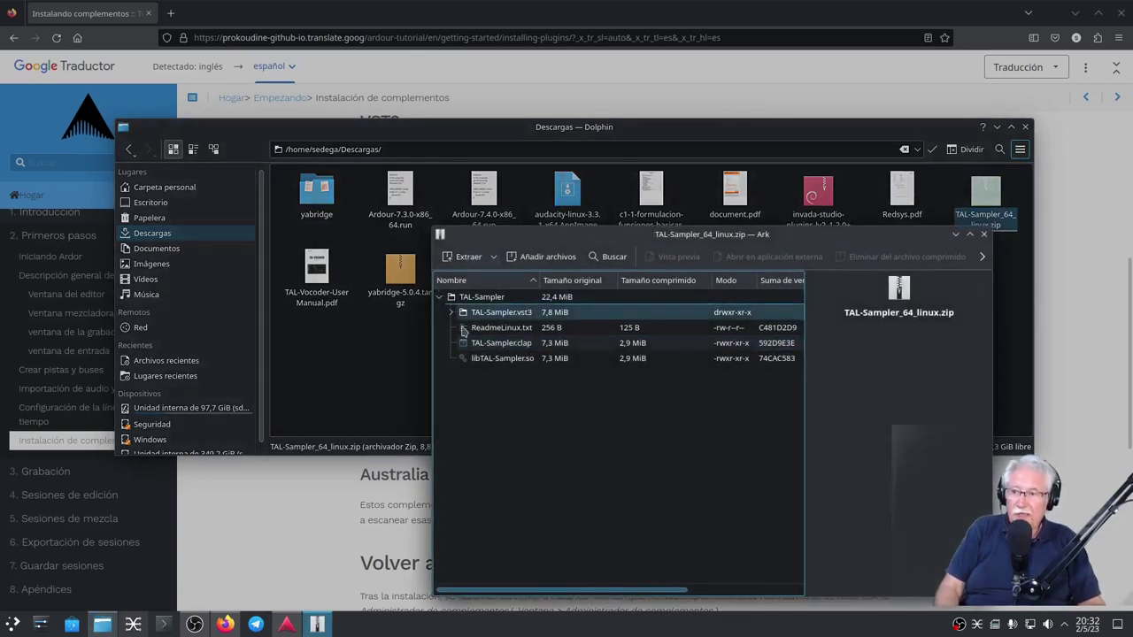
pyautogui.click(468, 256)
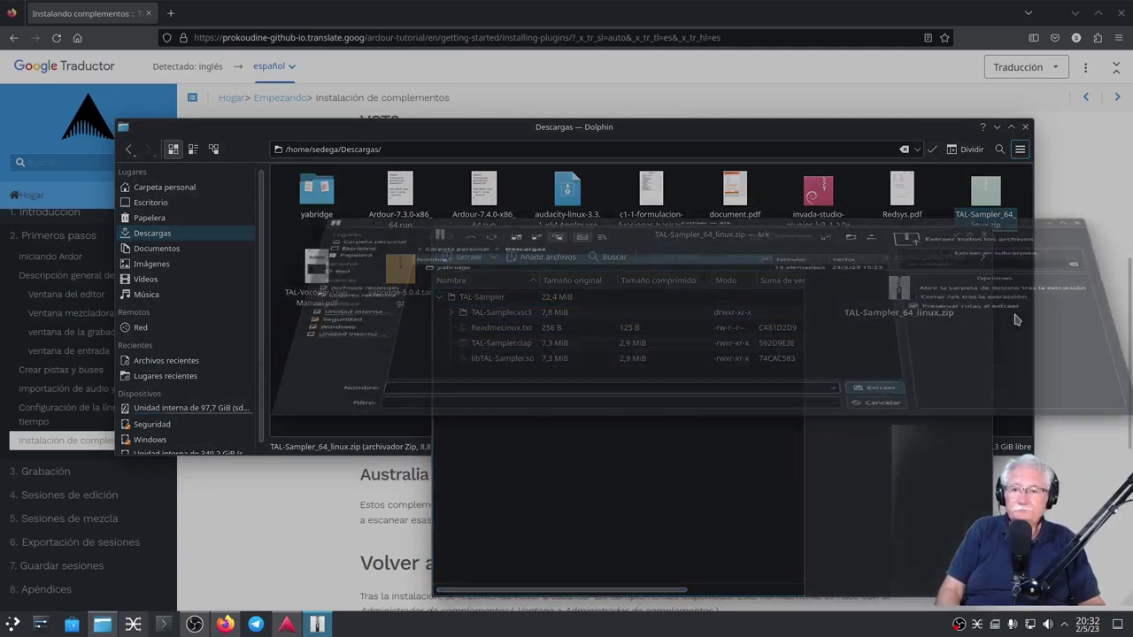
pyautogui.click(860, 519)
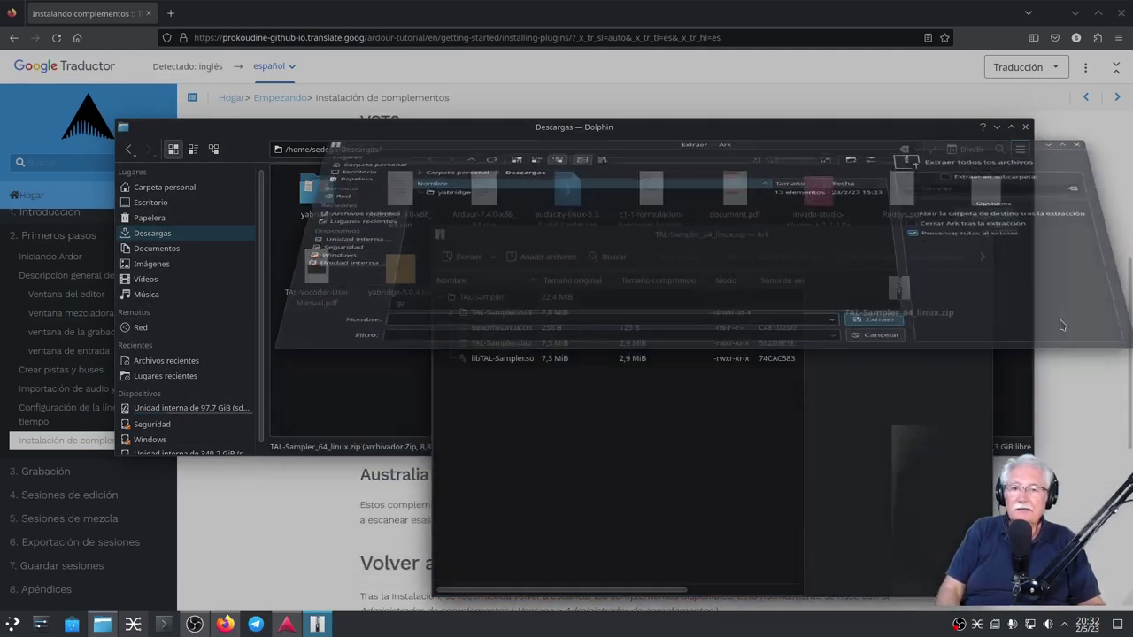
pyautogui.click(983, 233)
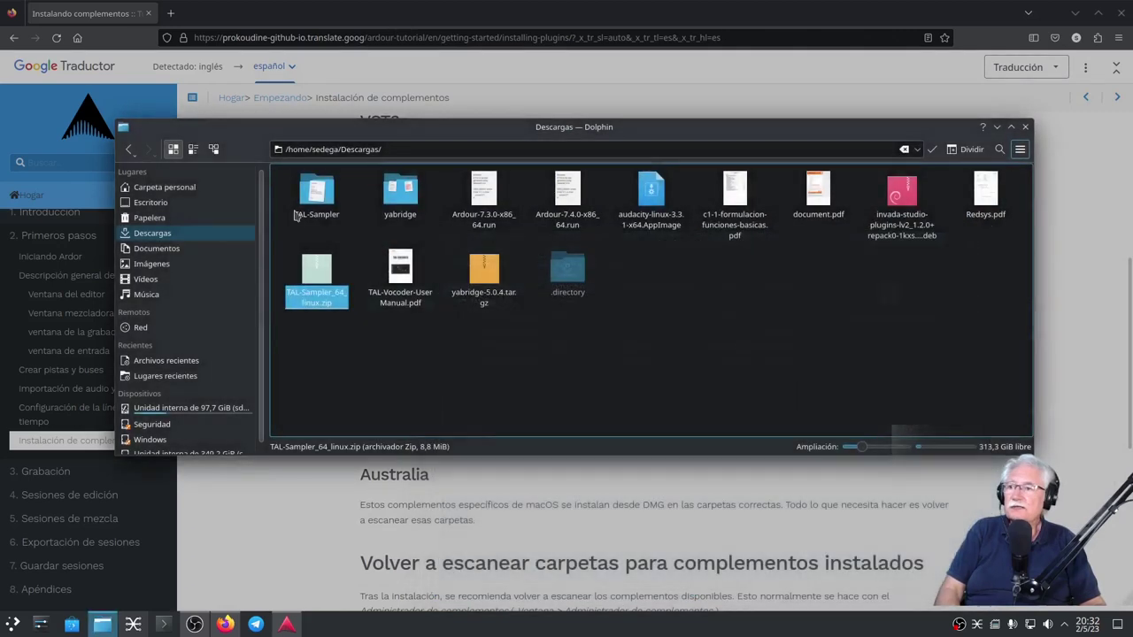
# Step: Read the installation instructions in ReadmeLinux.txt inside the extracted TAL-Sampler folder, and return to the personal folder
pyautogui.doubleClick(325, 205)
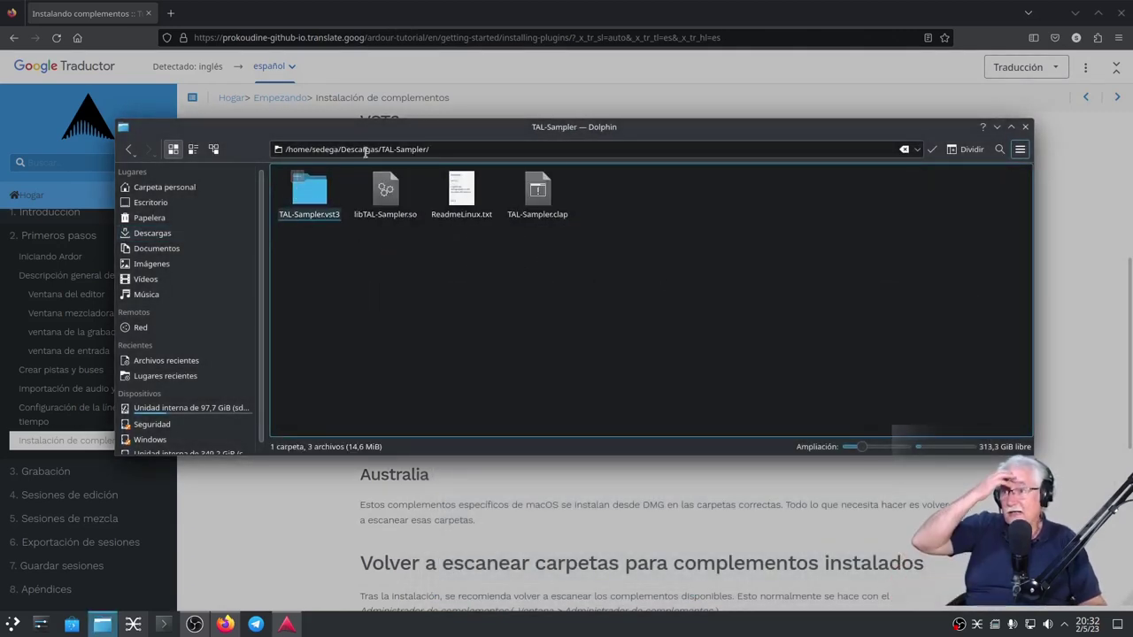
pyautogui.doubleClick(469, 212)
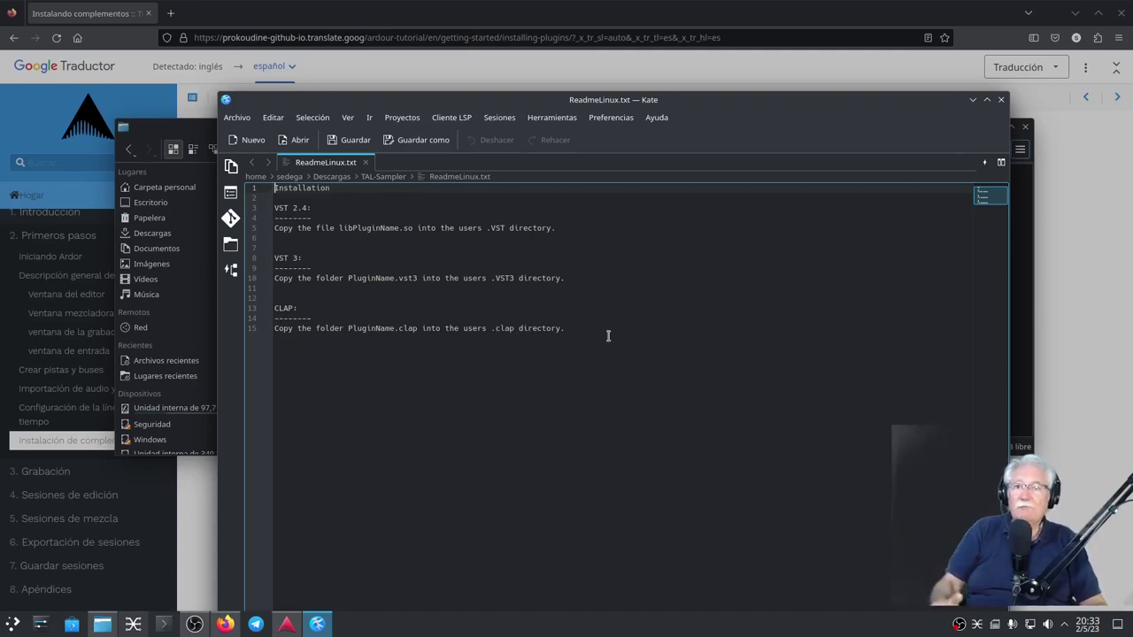
pyautogui.click(1001, 101)
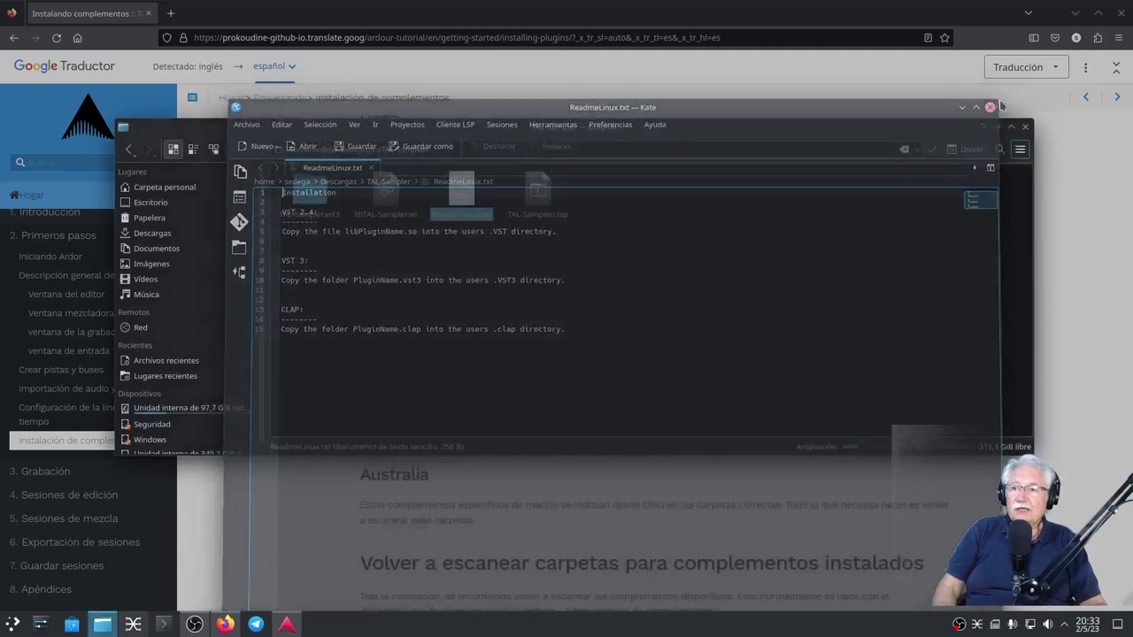
pyautogui.click(128, 150)
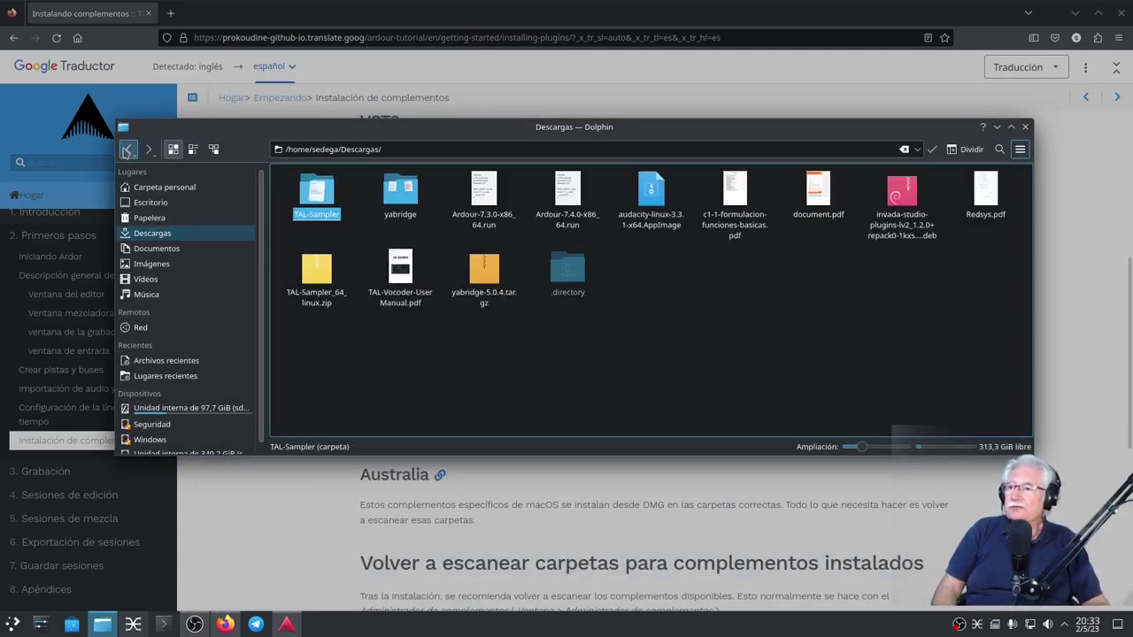
pyautogui.click(129, 151)
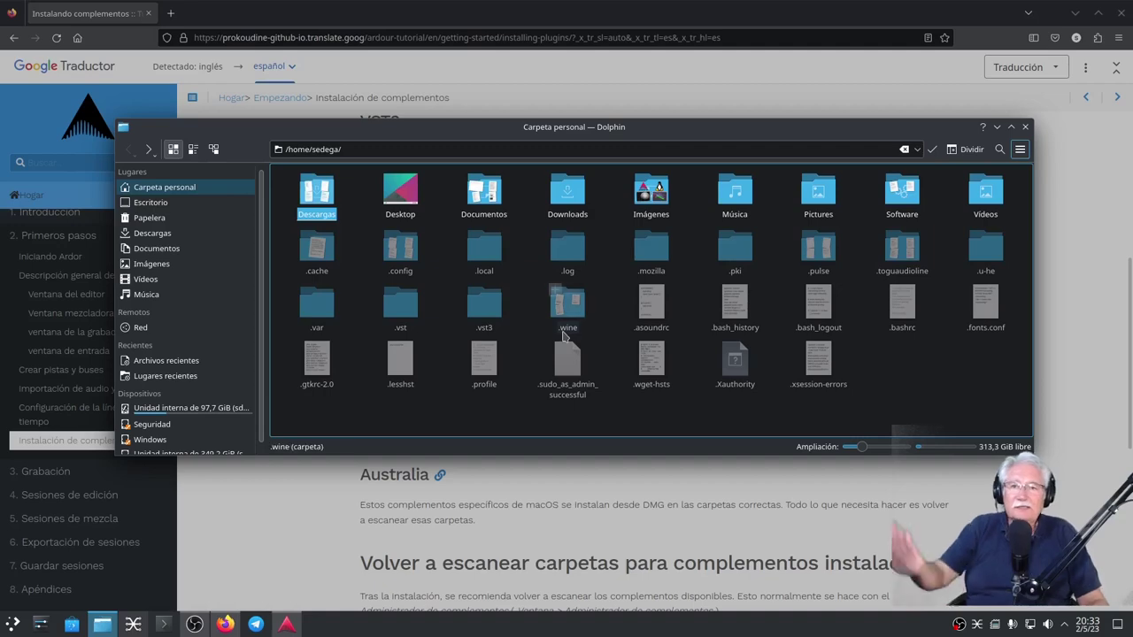
# Step: Close the file manager and read the tutorial's section on rescanning folders for installed plugins, including its Plugin Manager illustration
pyautogui.click(1026, 128)
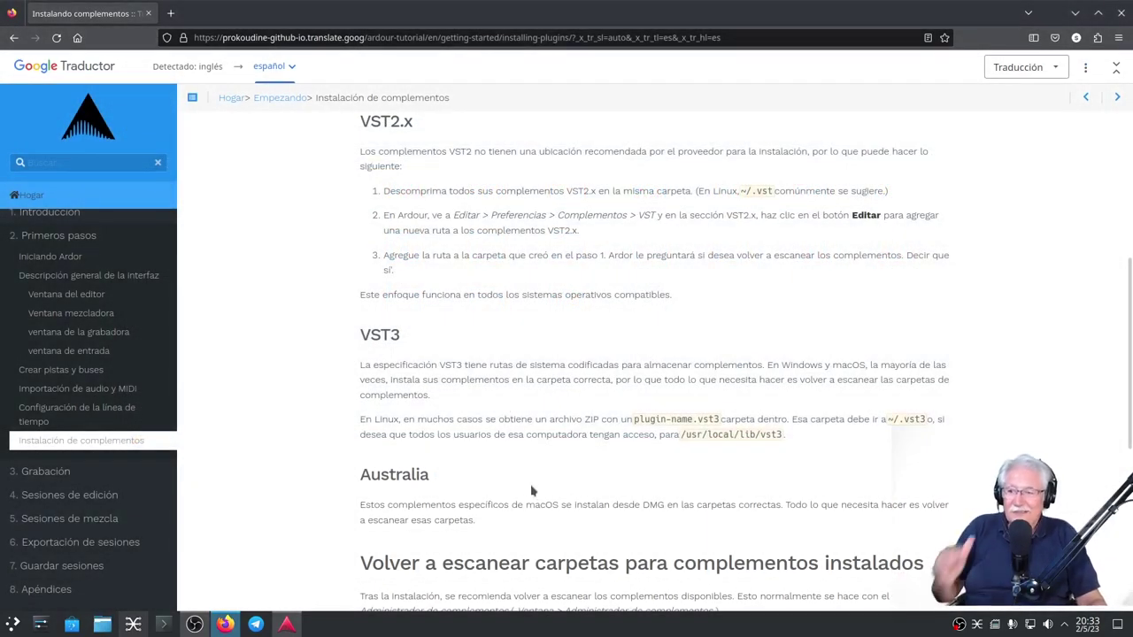
pyautogui.scroll(-5, 531, 490)
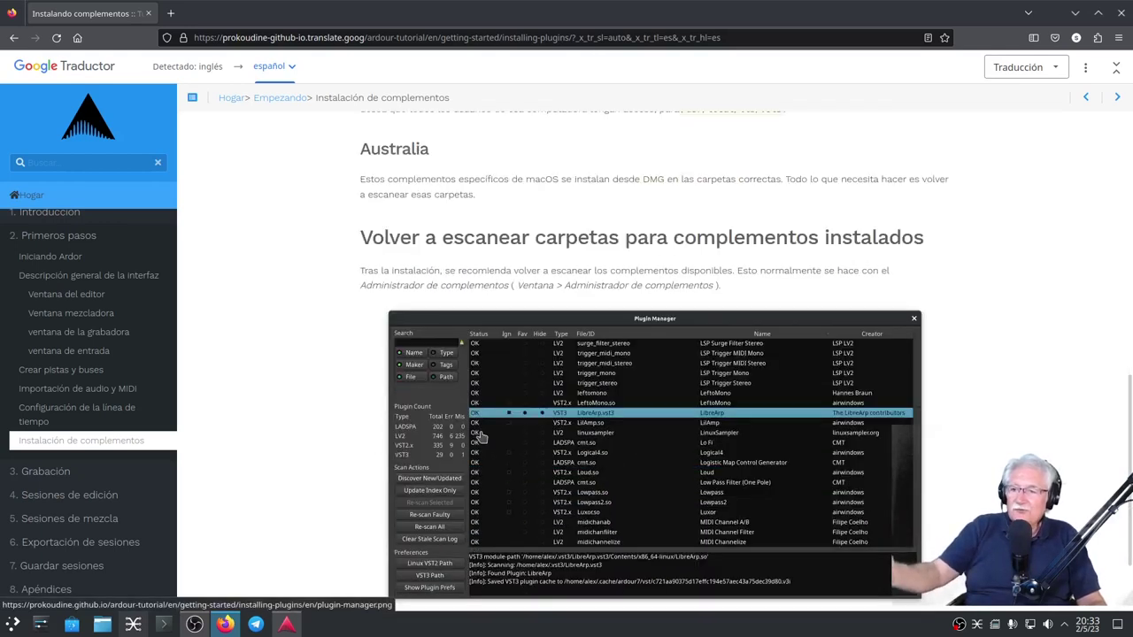
pyautogui.scroll(-1, 493, 289)
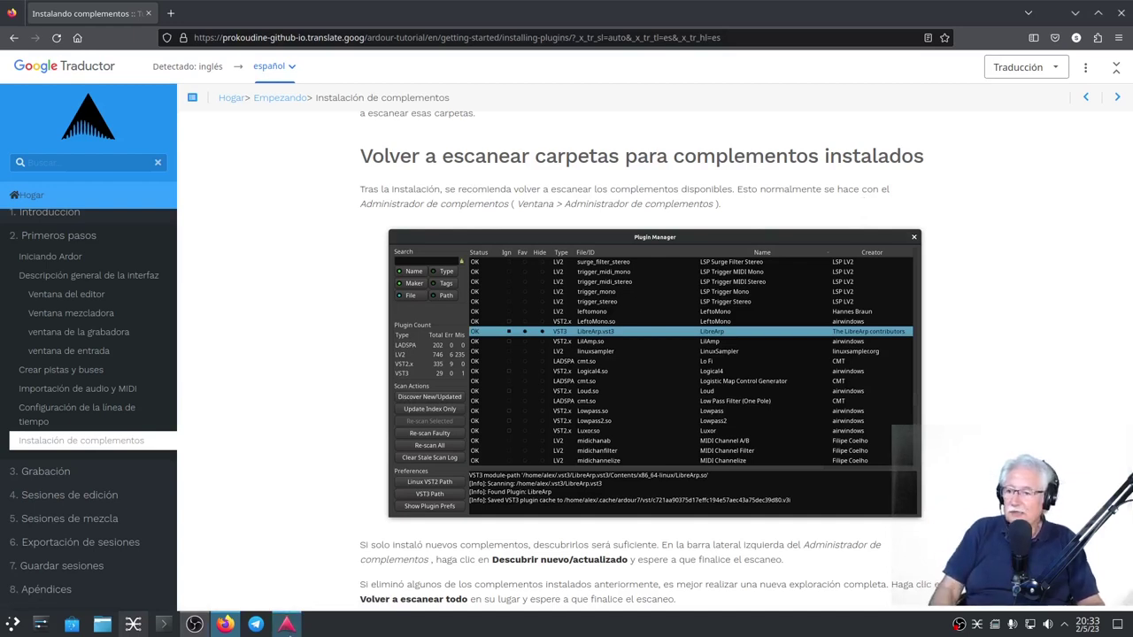
# Step: Switch to Ardour, open the Administrador de plugins and inspect the scan logs of carlapatchbaycv and Crystal.so
pyautogui.click(286, 623)
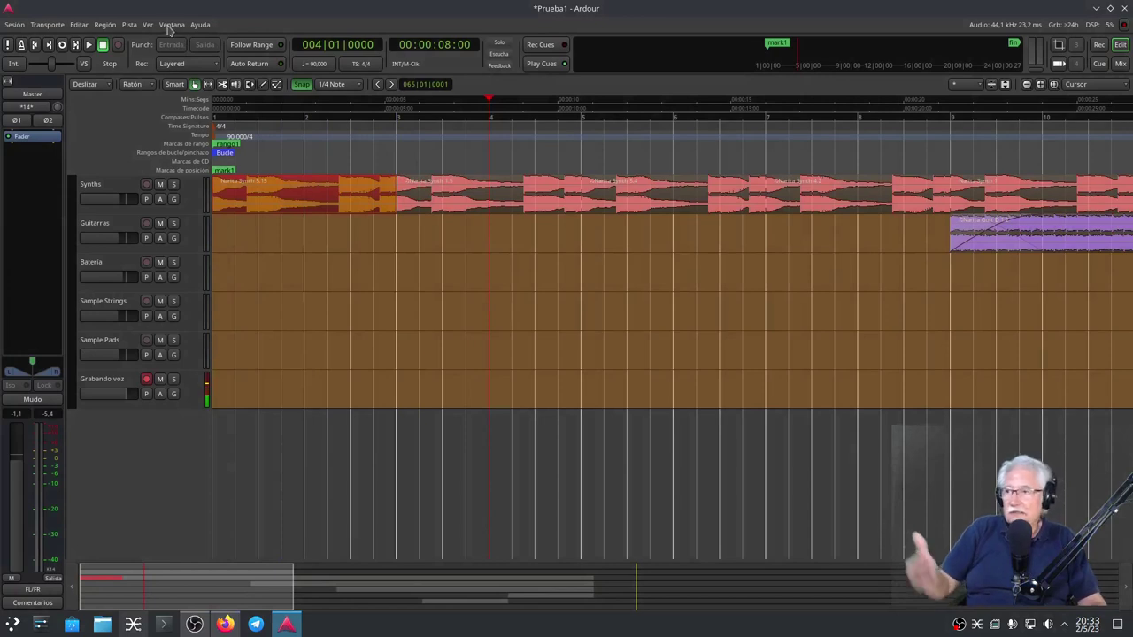
pyautogui.click(172, 27)
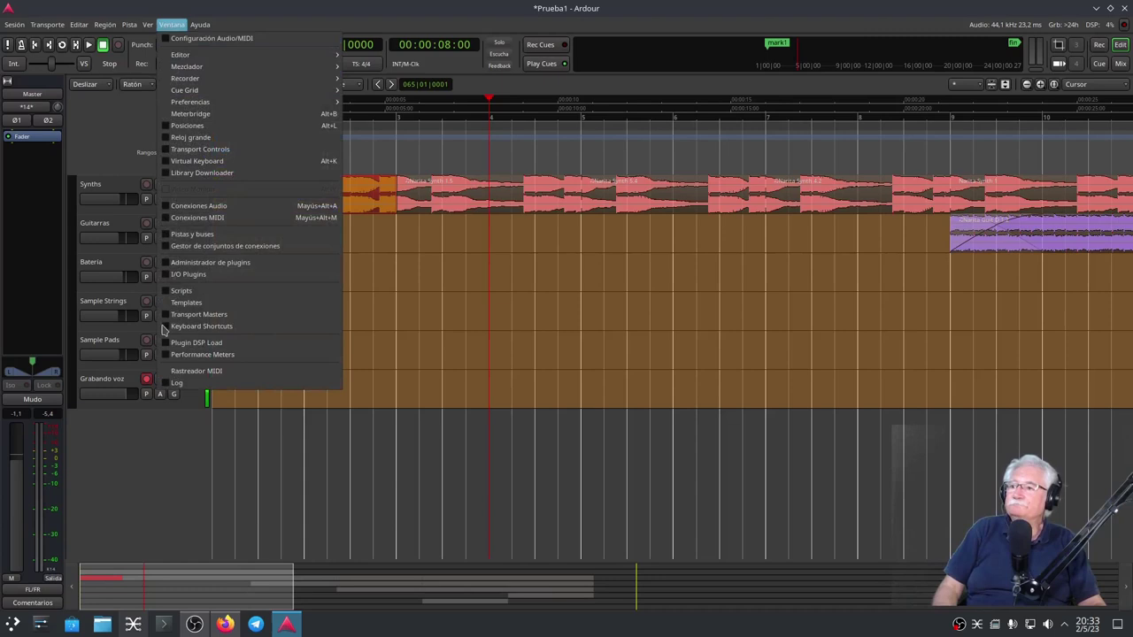
pyautogui.click(189, 263)
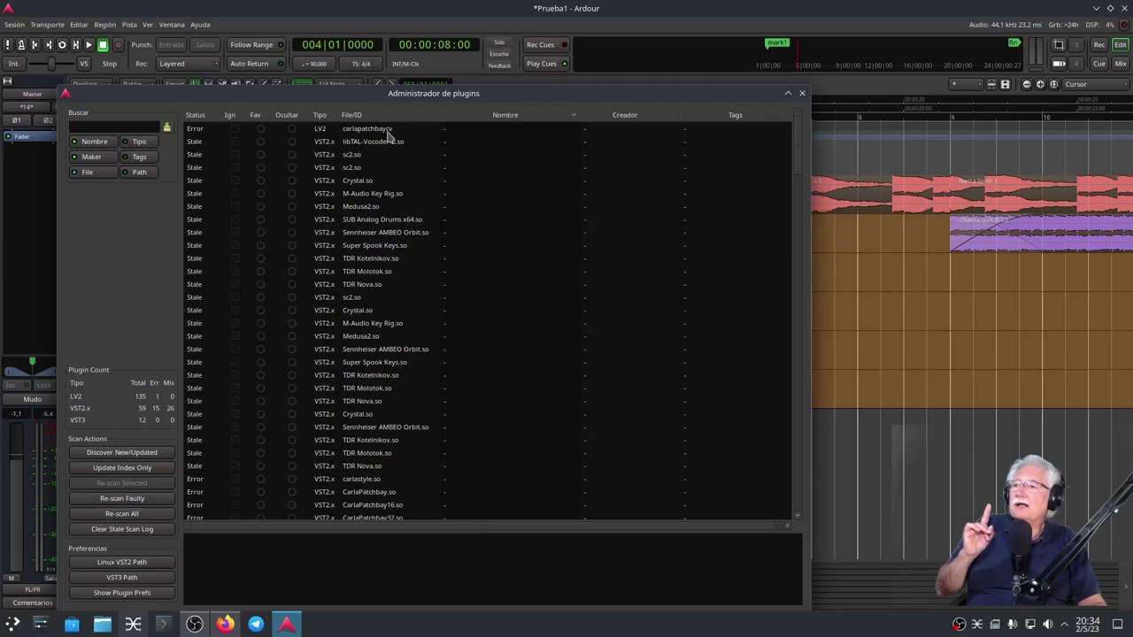
pyautogui.click(351, 131)
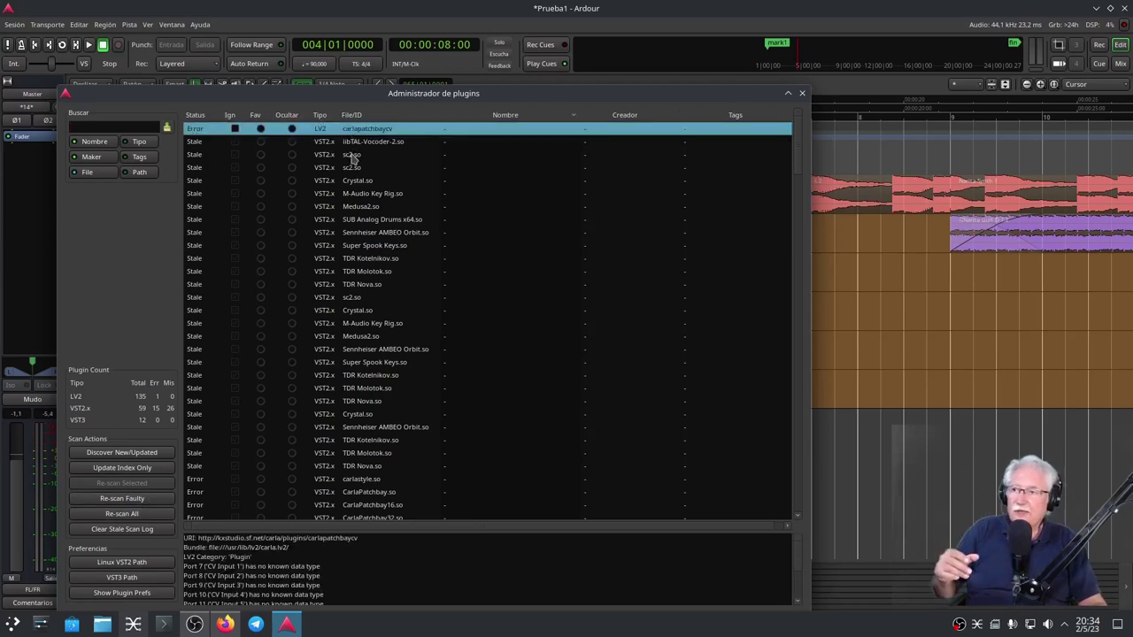
pyautogui.click(472, 311)
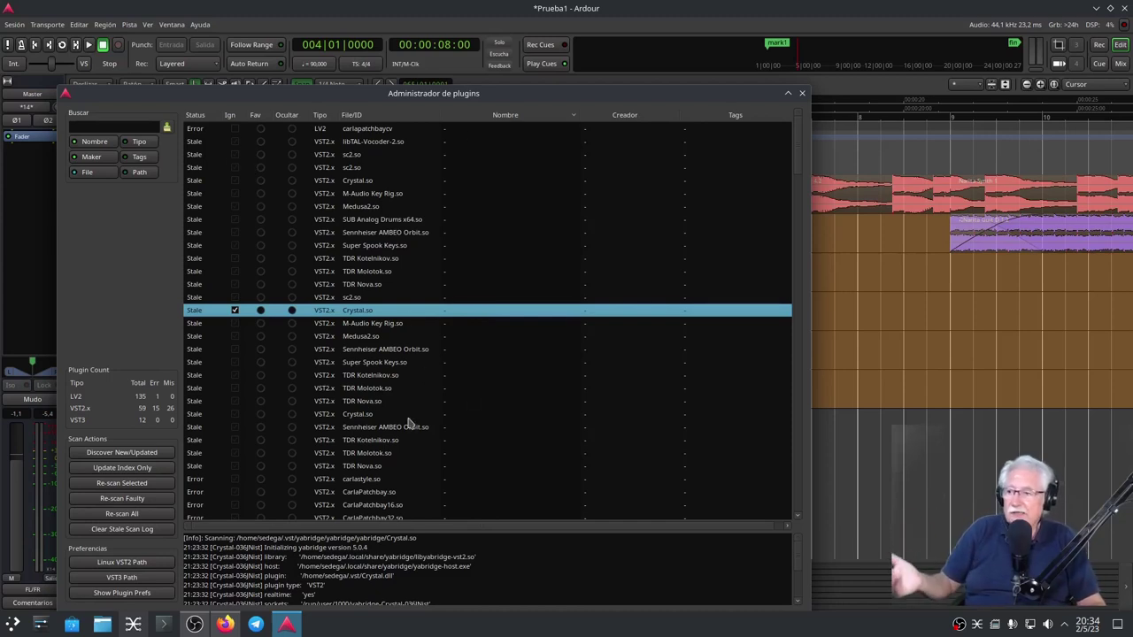
# Step: Examine the status of the listed plugins, comparing the Stale, Error and OK entries, and close the plugin manager
pyautogui.scroll(-3, 345, 412)
pyautogui.scroll(3, 345, 413)
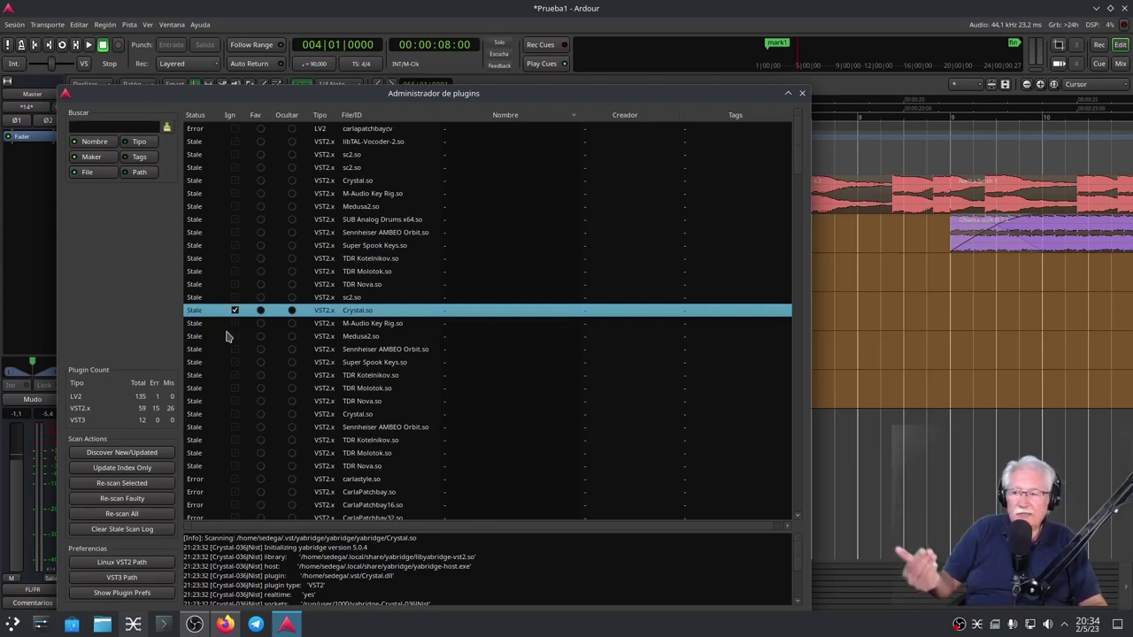
pyautogui.scroll(-4, 227, 340)
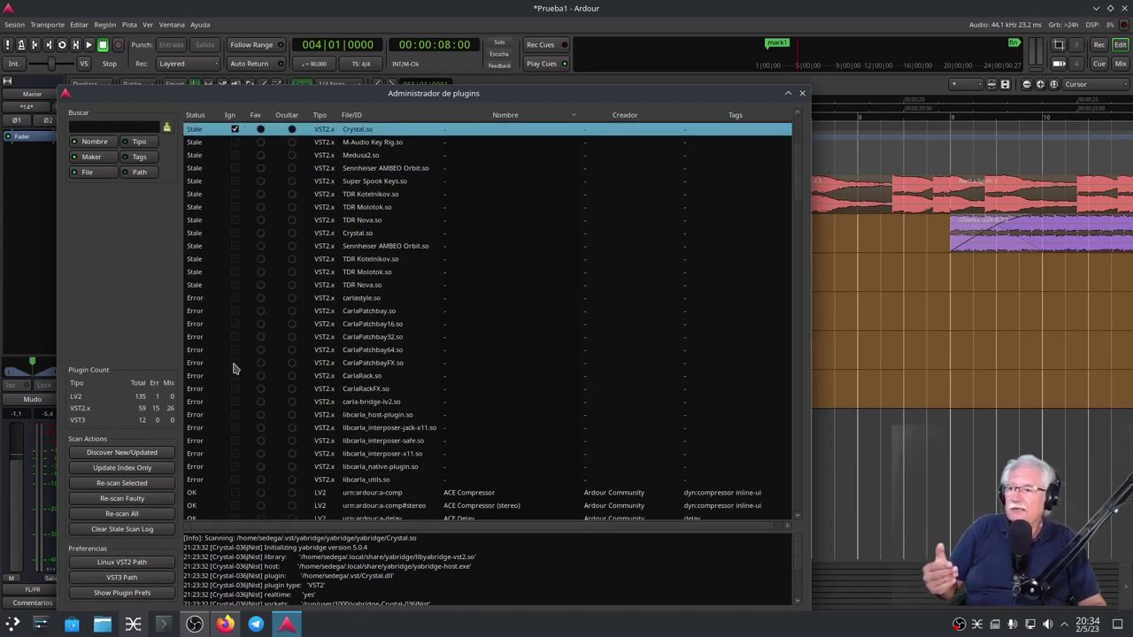
pyautogui.scroll(2, 237, 351)
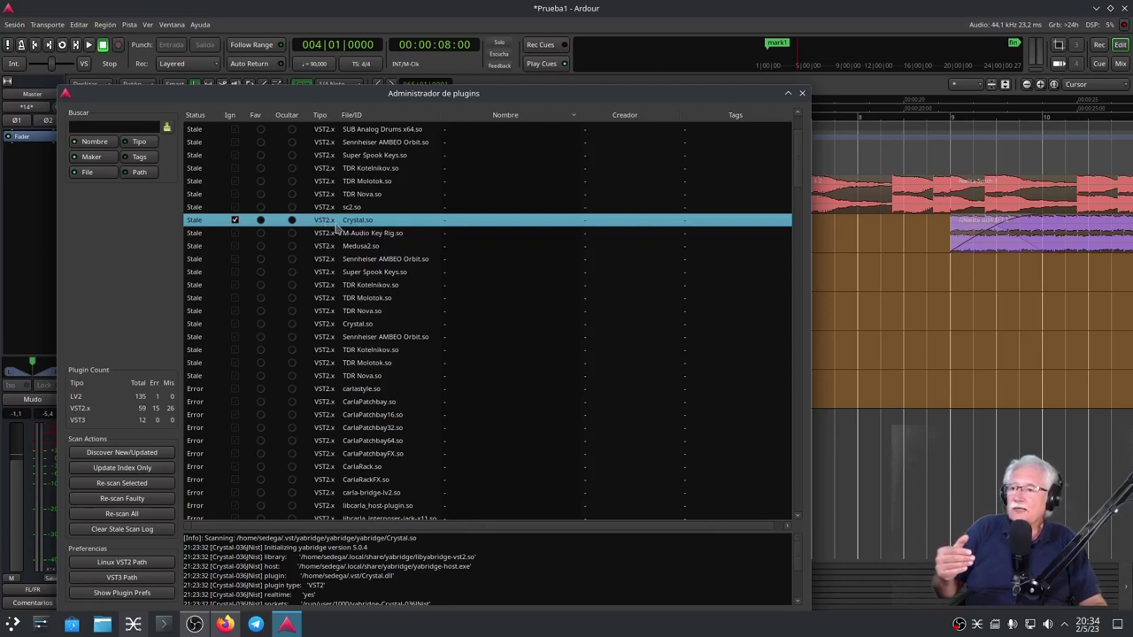
pyautogui.scroll(10, 358, 297)
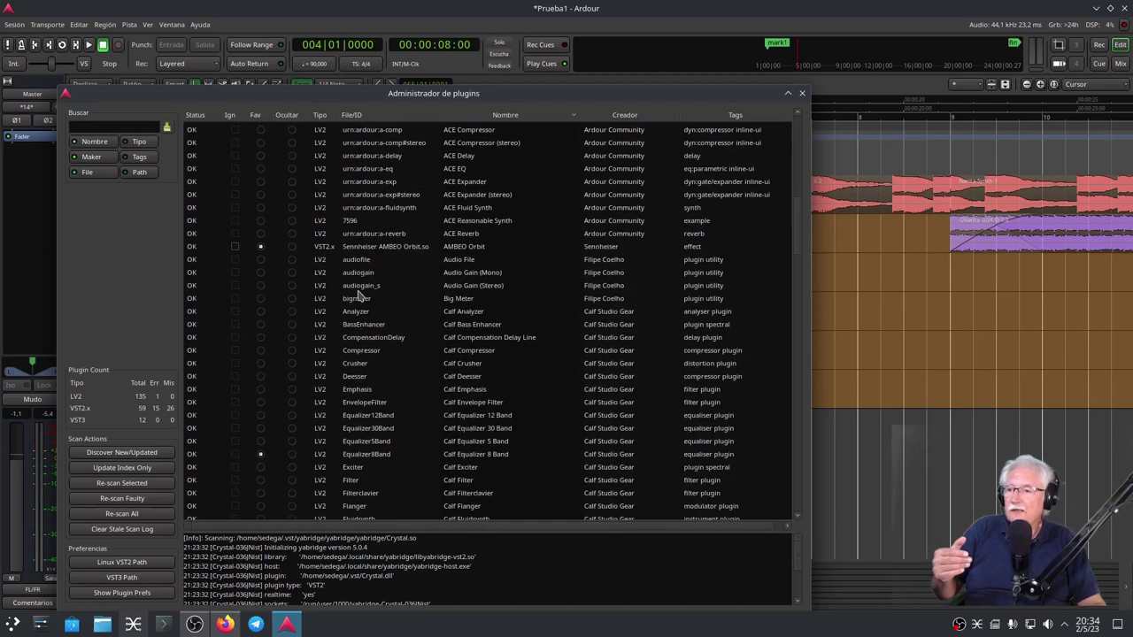
pyautogui.scroll(-1, 353, 296)
pyautogui.scroll(-4, 352, 295)
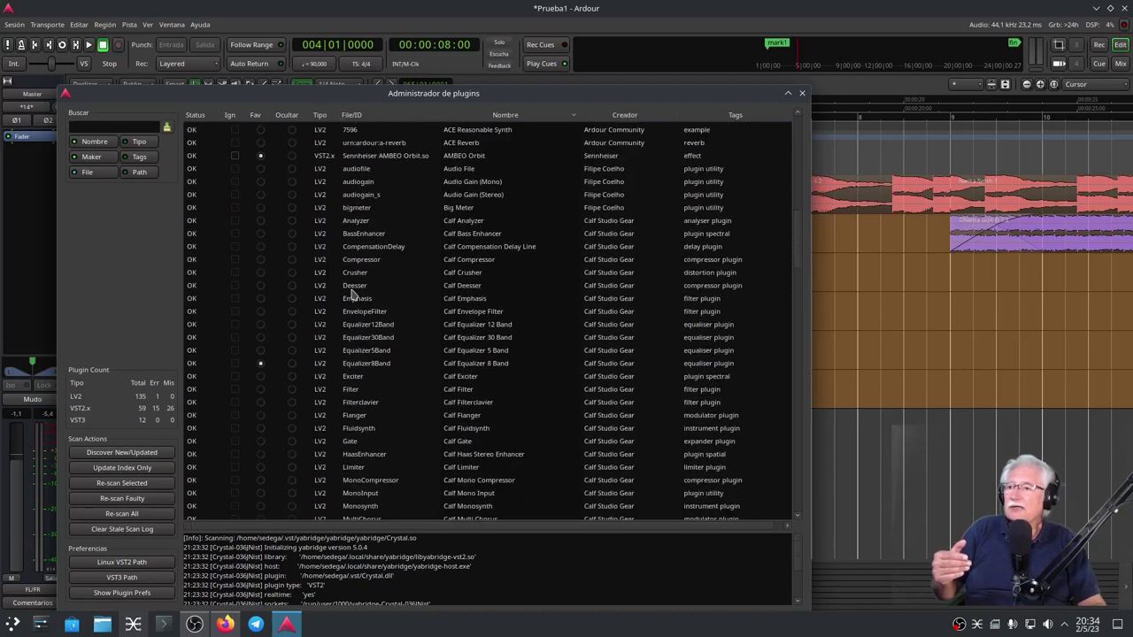
pyautogui.scroll(-10, 352, 295)
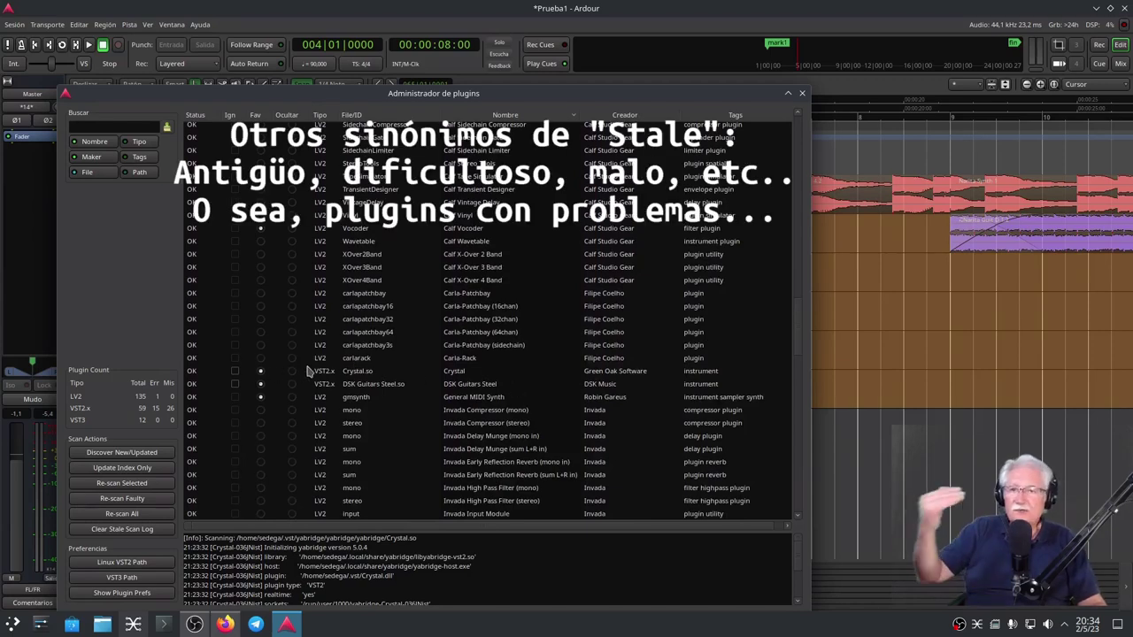
pyautogui.scroll(8, 295, 374)
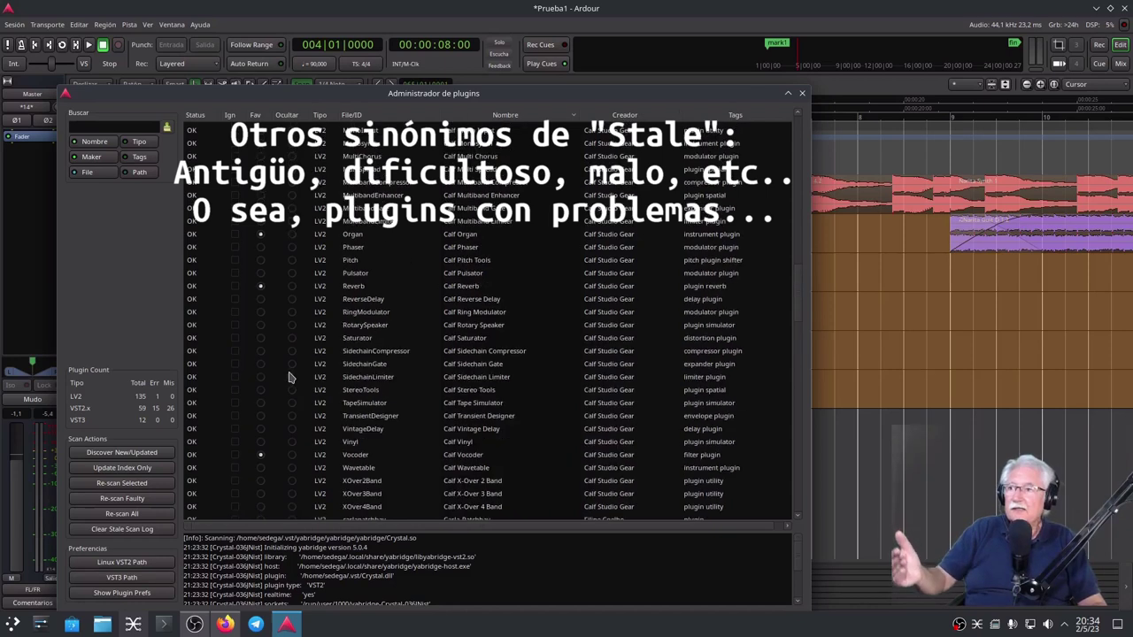
pyautogui.scroll(10, 287, 378)
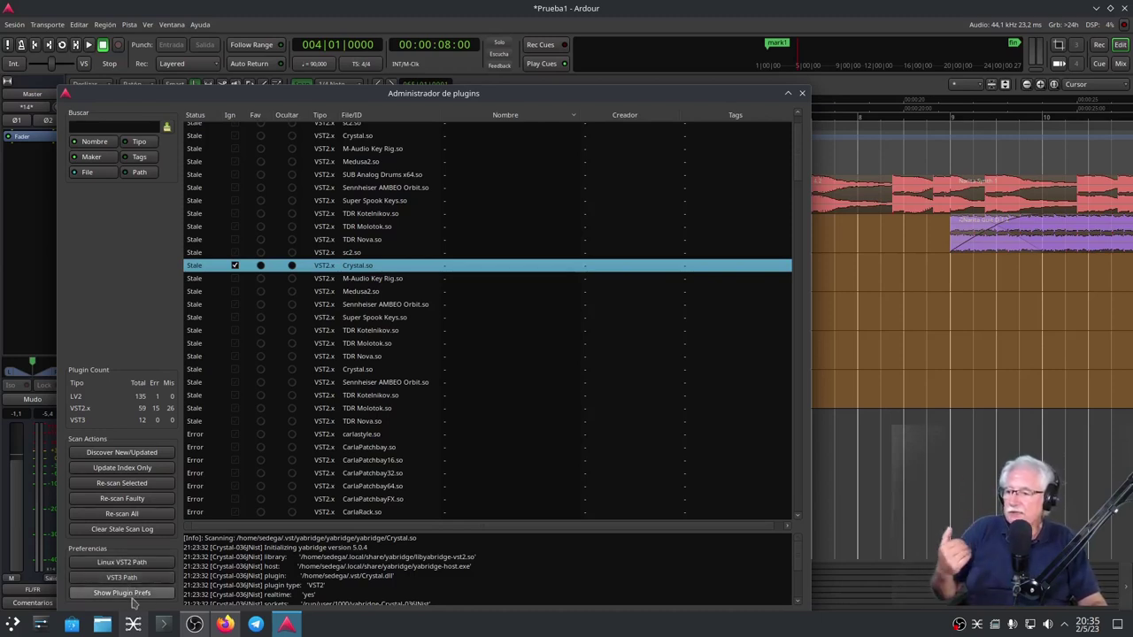
pyautogui.click(801, 94)
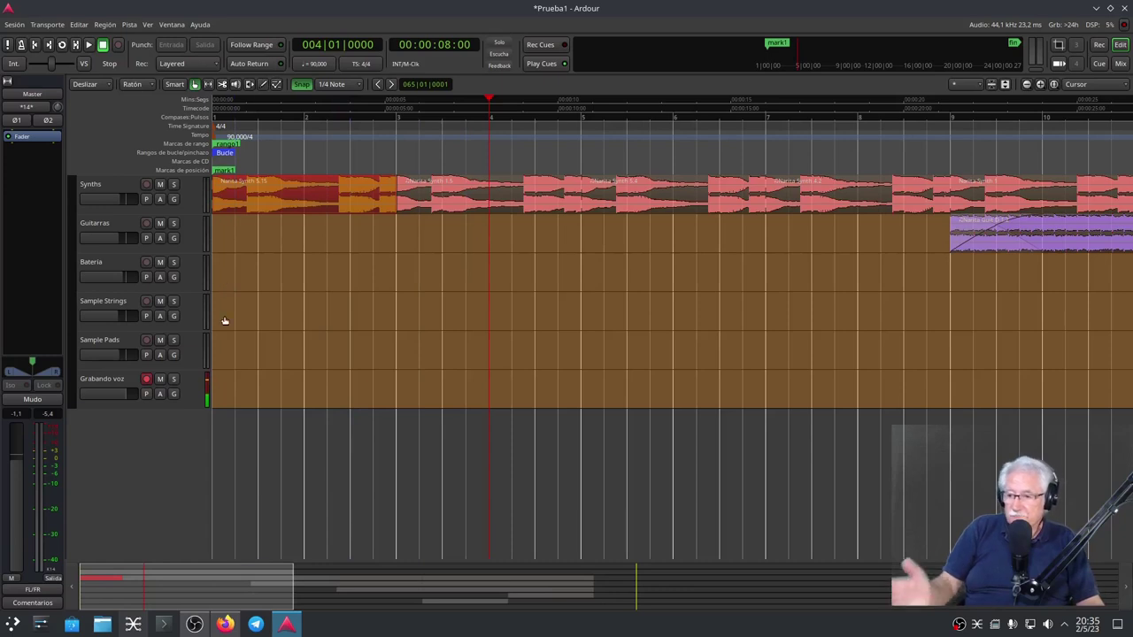
# Step: Reopen the Administrador de plugins, mark the Calf Vinyl LV2 plugin as a favourite, and close the manager
pyautogui.click(200, 24)
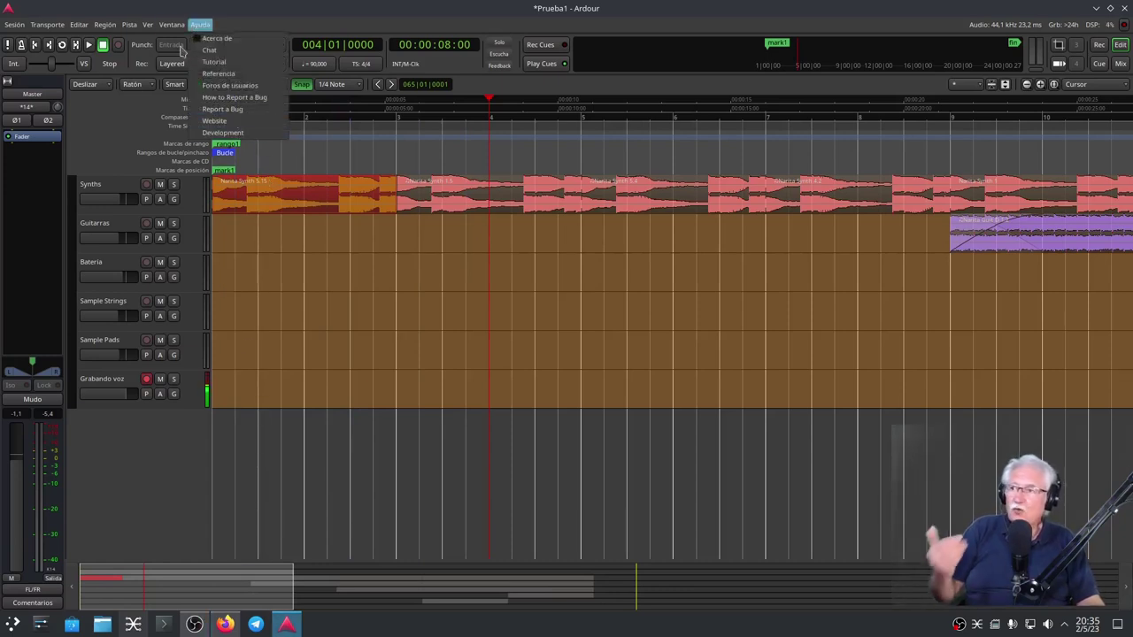
pyautogui.moveTo(171, 24)
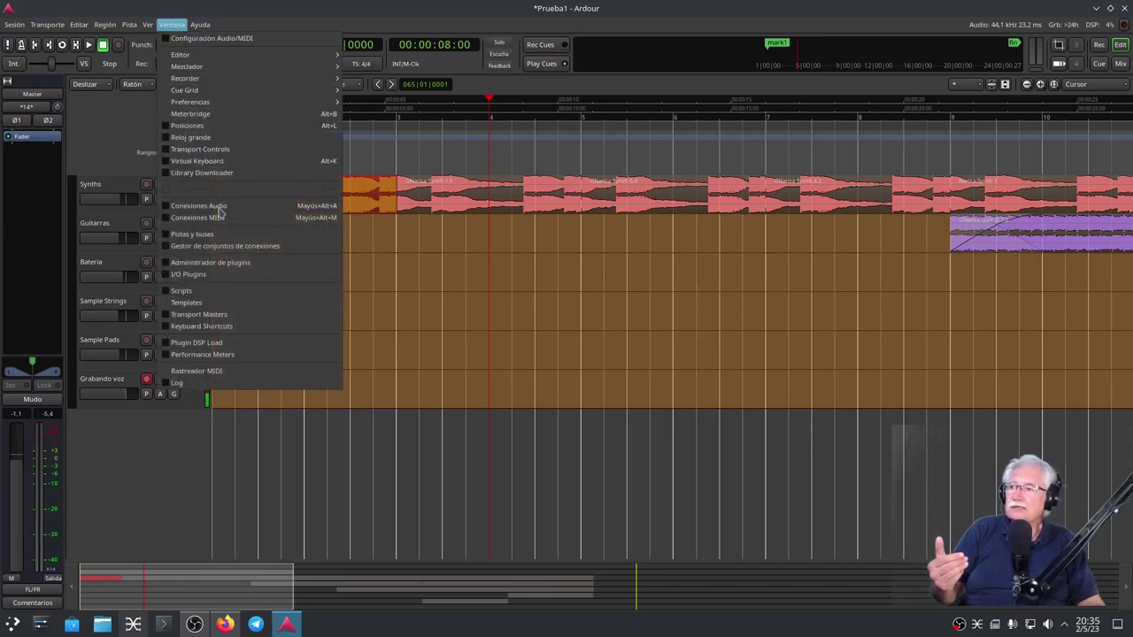
pyautogui.click(206, 262)
pyautogui.scroll(-14, 255, 407)
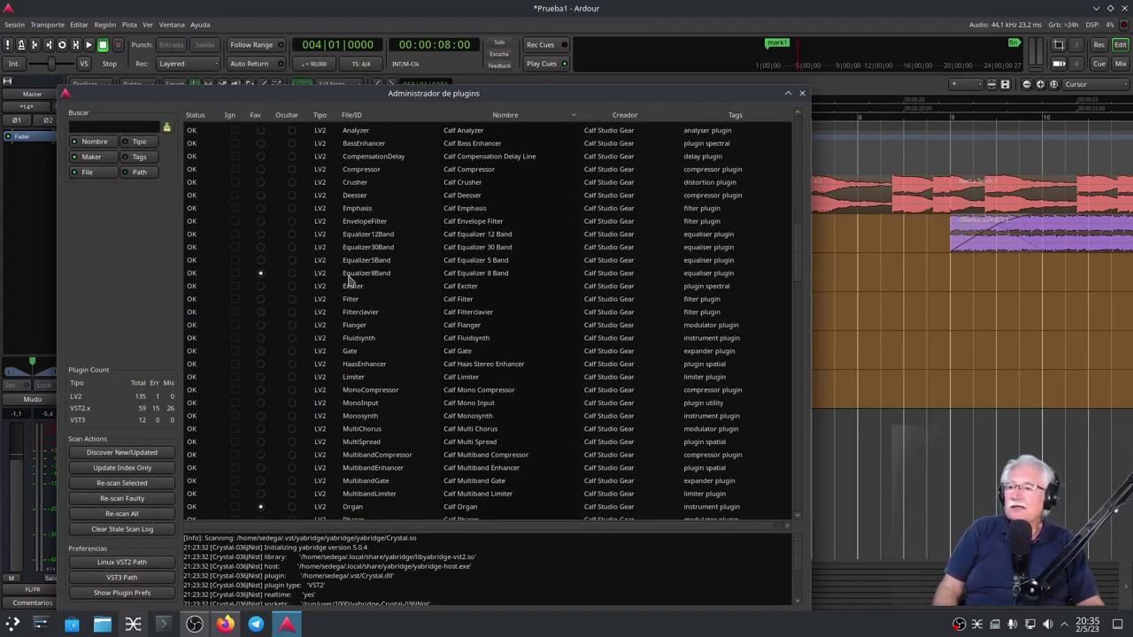
pyautogui.scroll(-5, 287, 439)
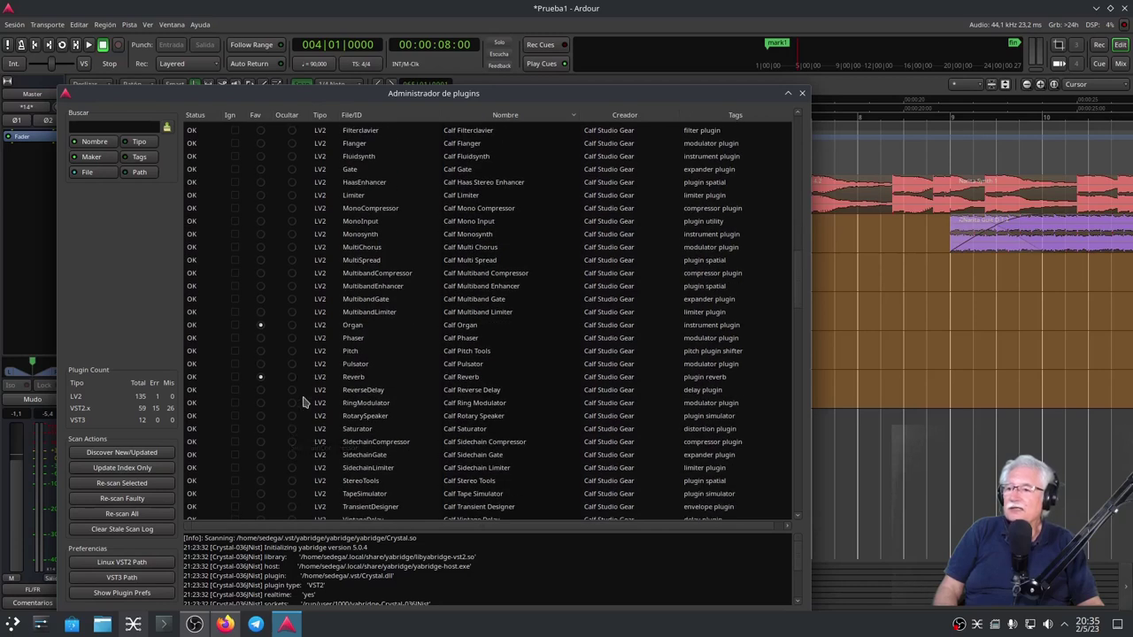
pyautogui.scroll(-2, 303, 403)
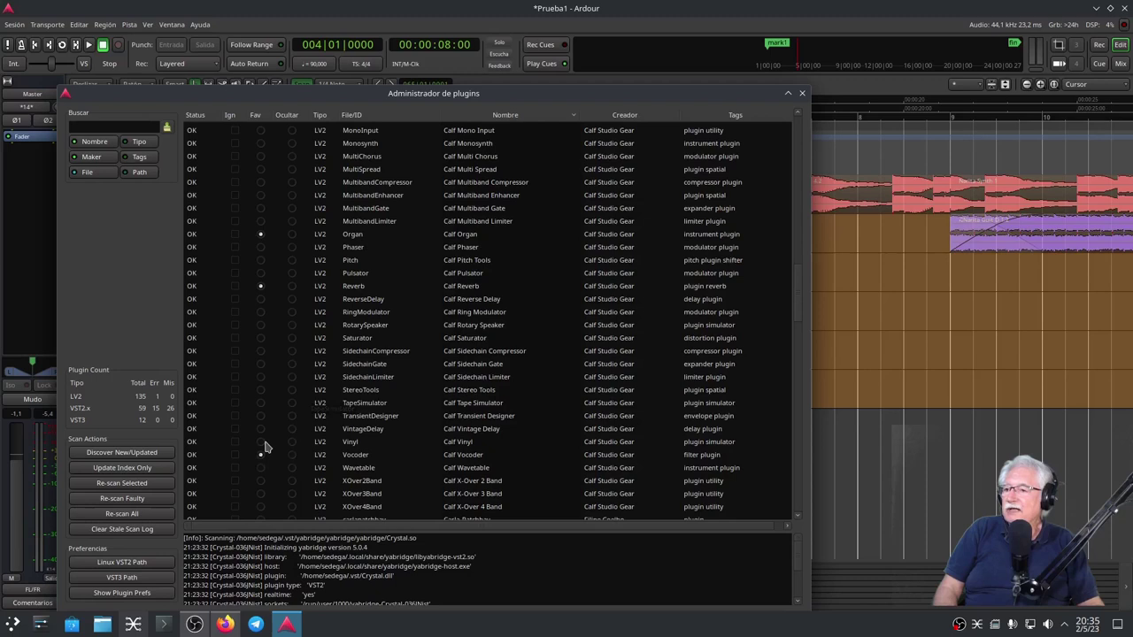
pyautogui.click(262, 445)
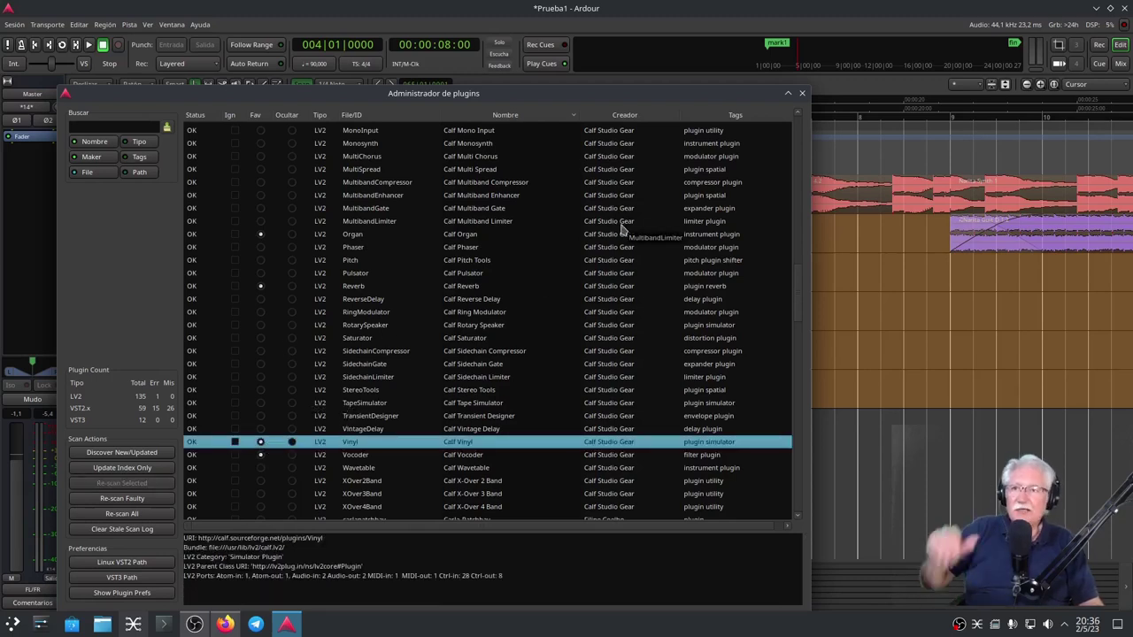
pyautogui.click(803, 95)
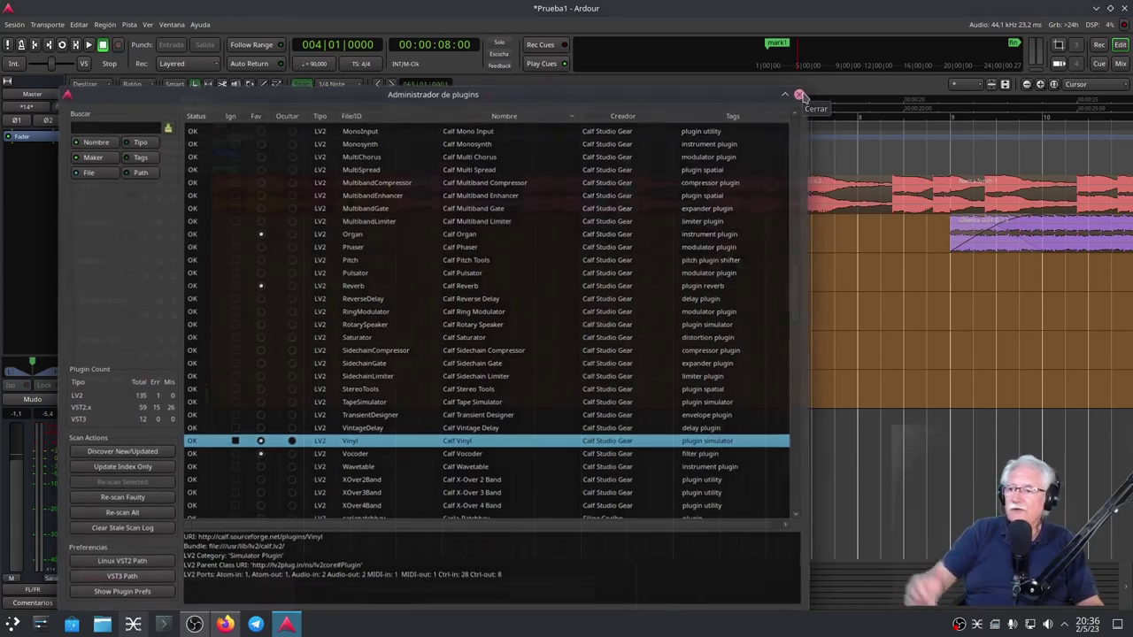
# Step: Review the instruments offered for a new MIDI track, choose ACE Fluid Synth, and close the dialog without adding a track
pyautogui.doubleClick(152, 452)
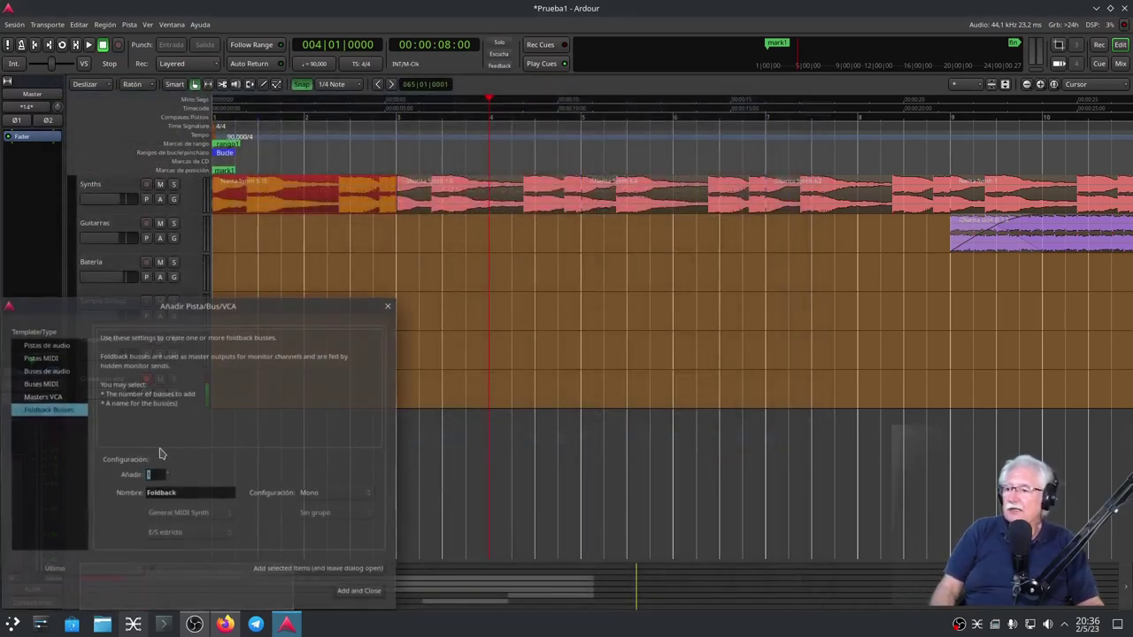
pyautogui.click(36, 359)
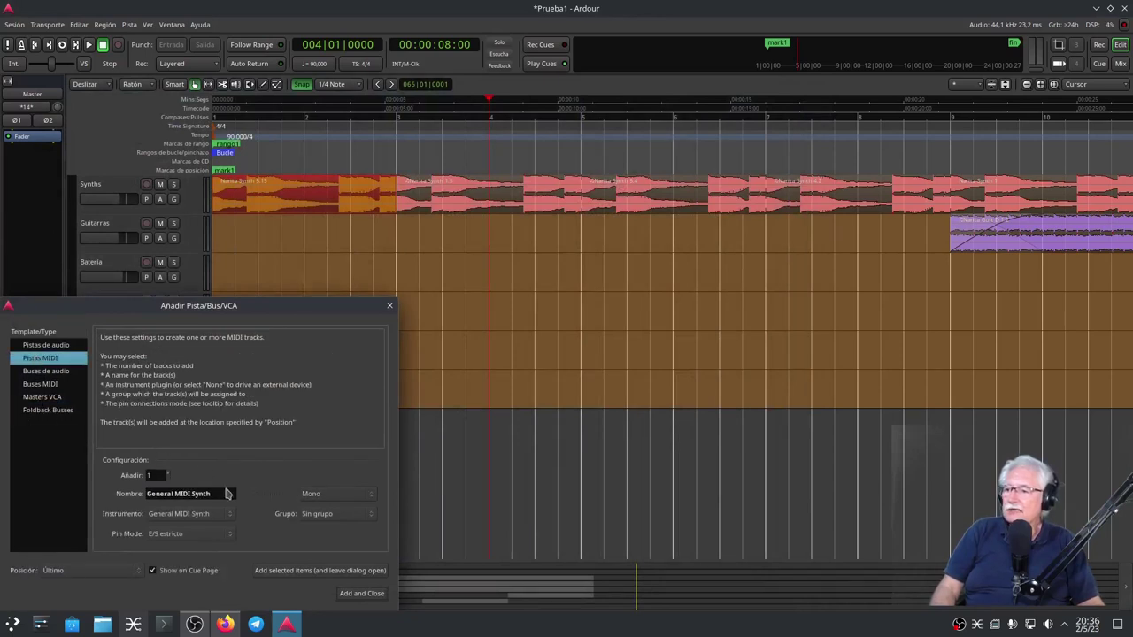
pyautogui.click(206, 515)
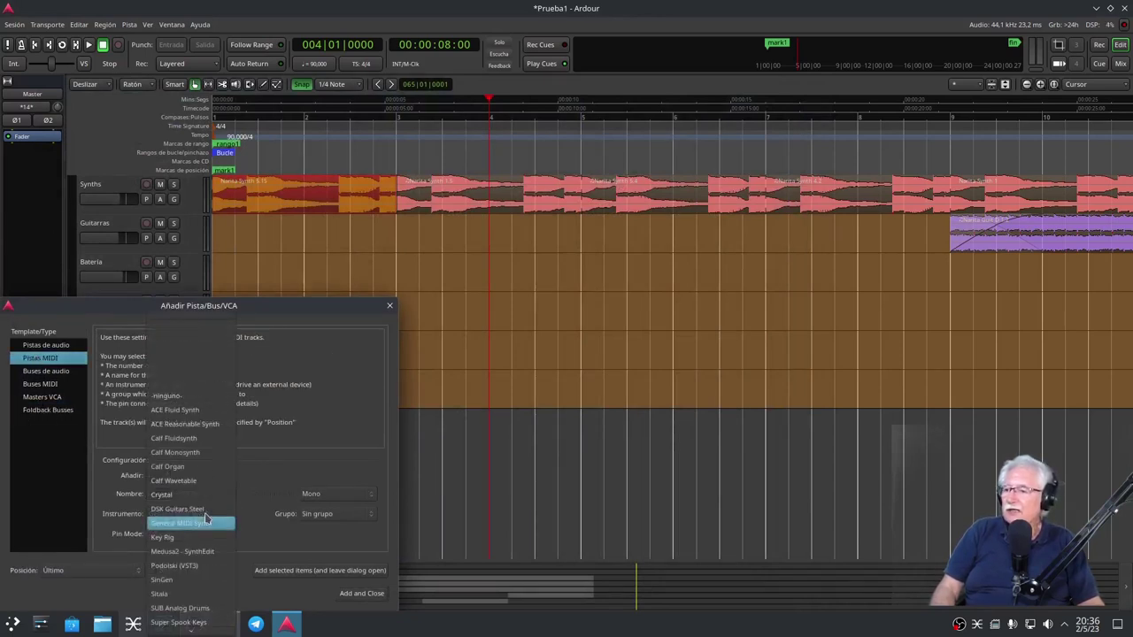
pyautogui.moveTo(202, 632)
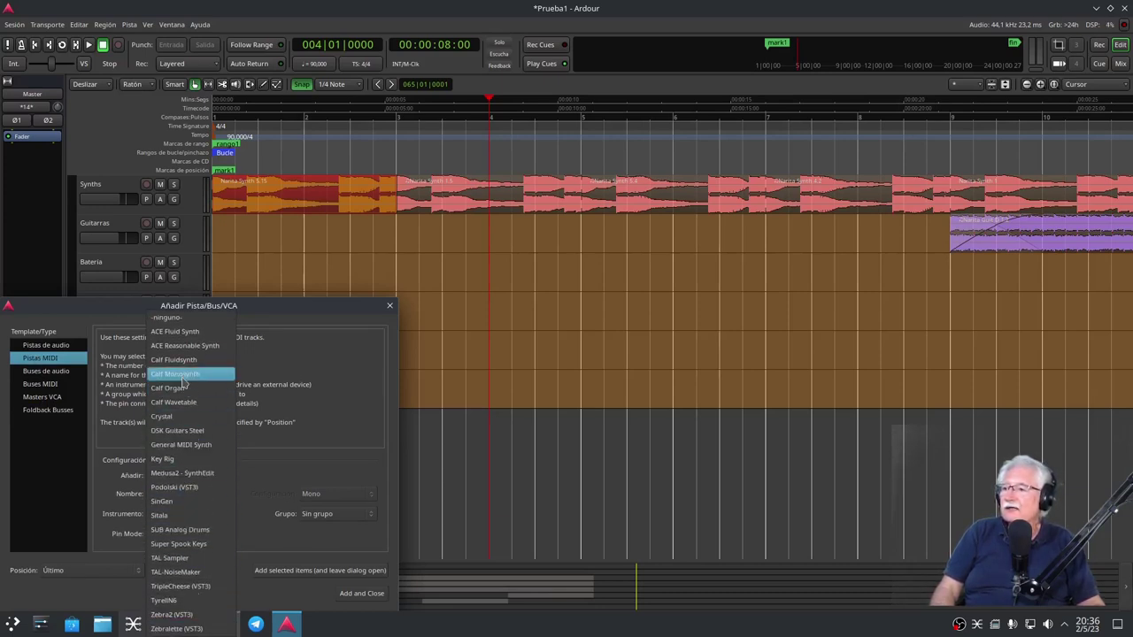
pyautogui.click(202, 336)
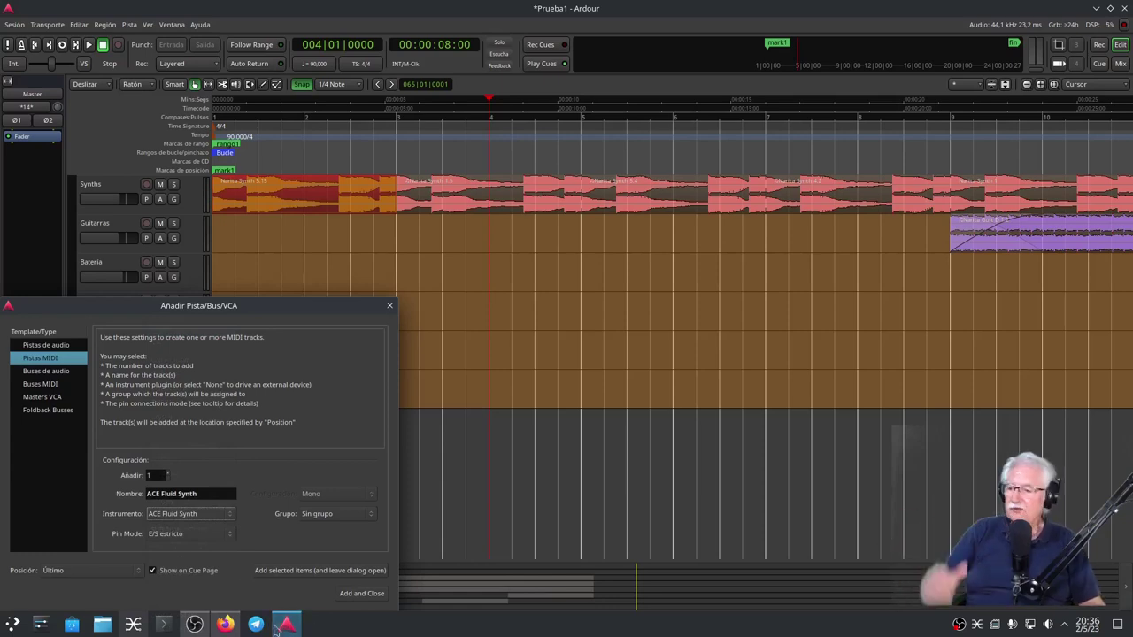
pyautogui.click(389, 305)
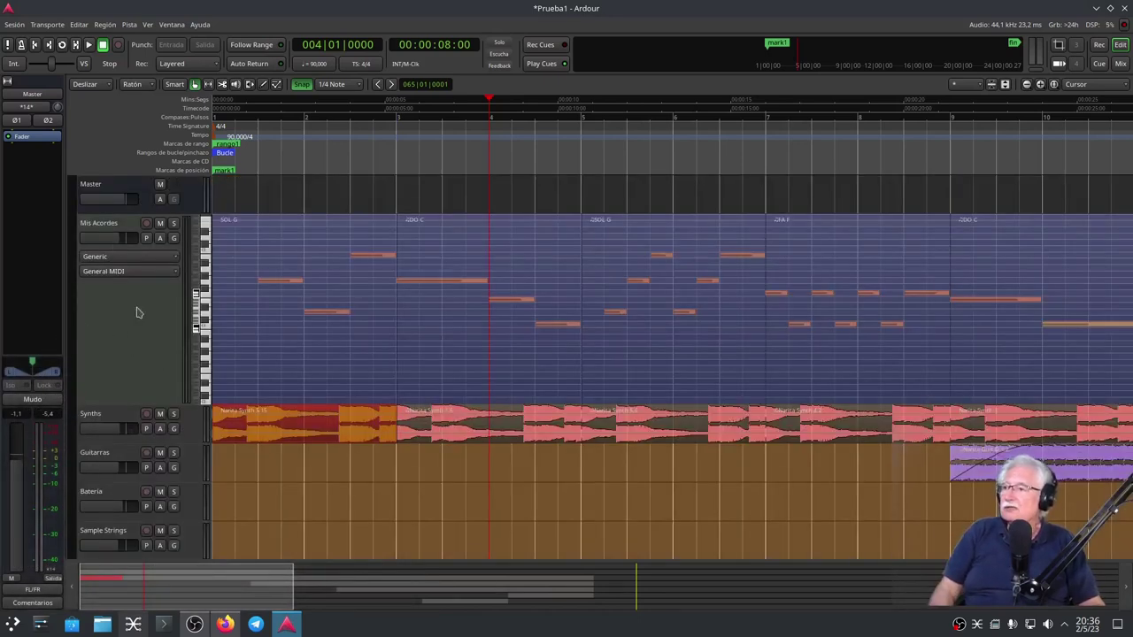
# Step: Select the Mis Acordes MIDI track and review the favourite plugins that can be added to its processor chain
pyautogui.click(137, 324)
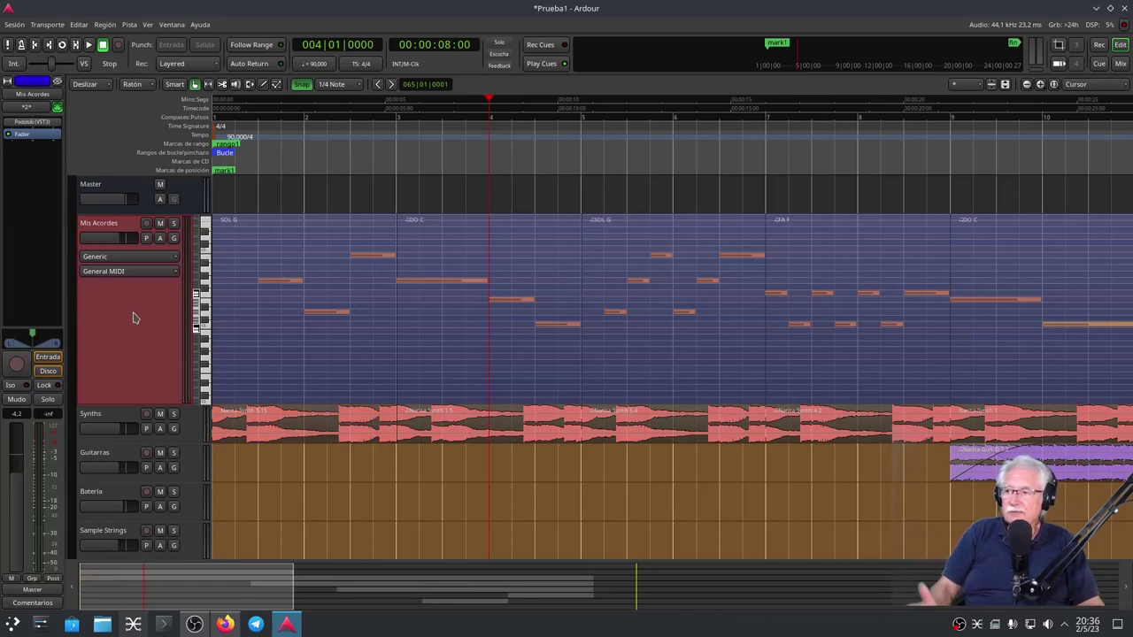
pyautogui.rightClick(36, 131)
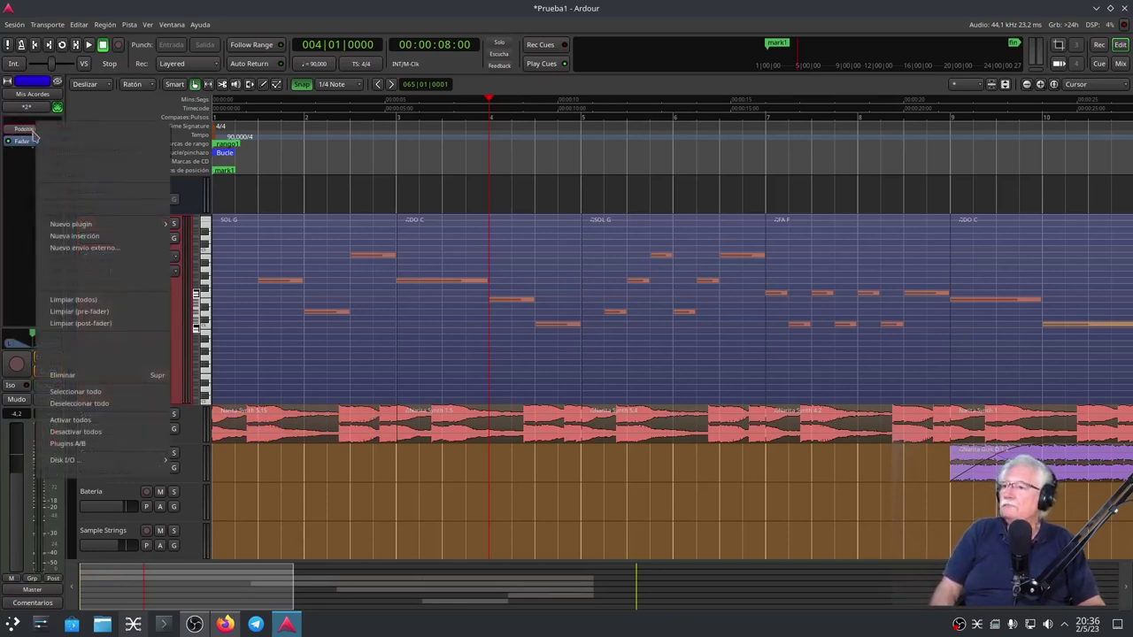
pyautogui.moveTo(115, 224)
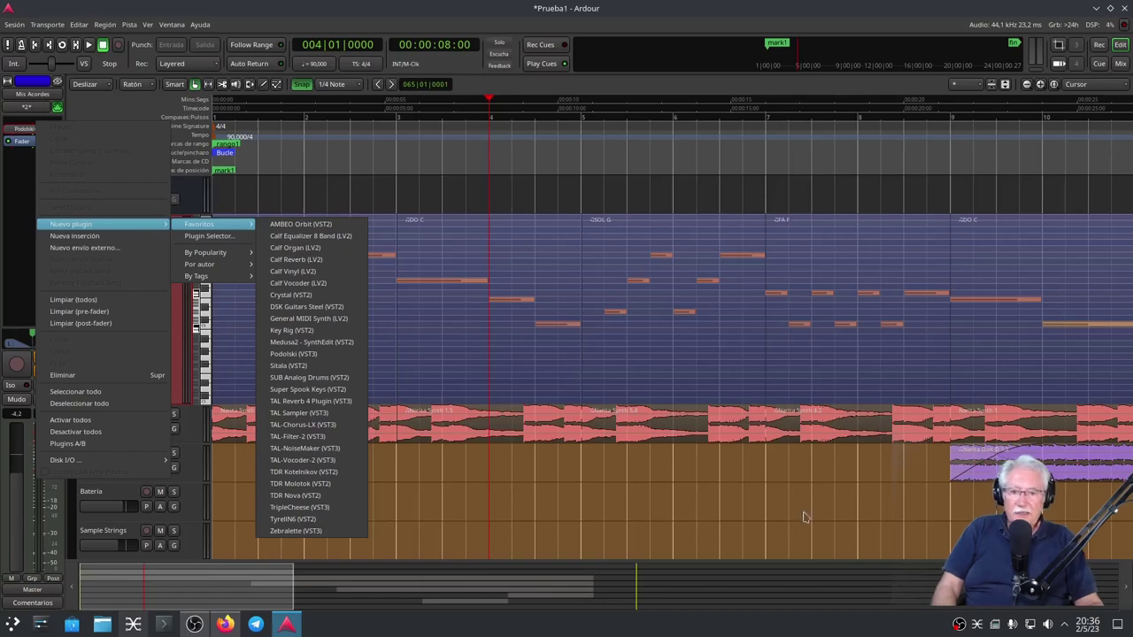
# Step: Switch to Firefox and read the end of the tutorial's plugin installation page, from the rescanning advice through the Continuo section
pyautogui.moveTo(228, 624)
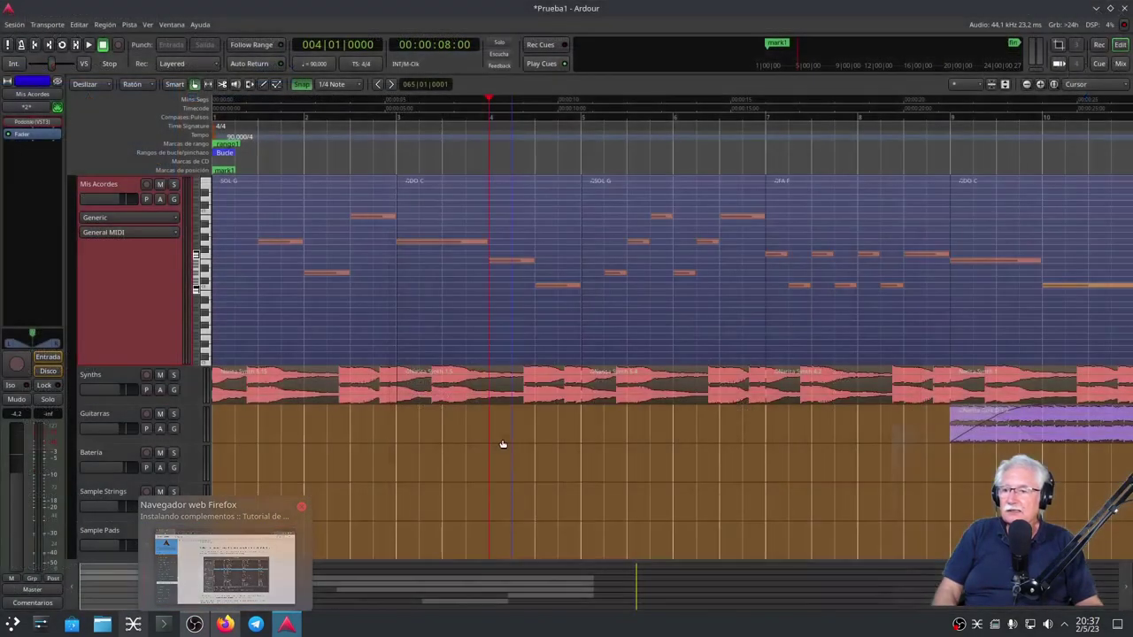
pyautogui.click(226, 624)
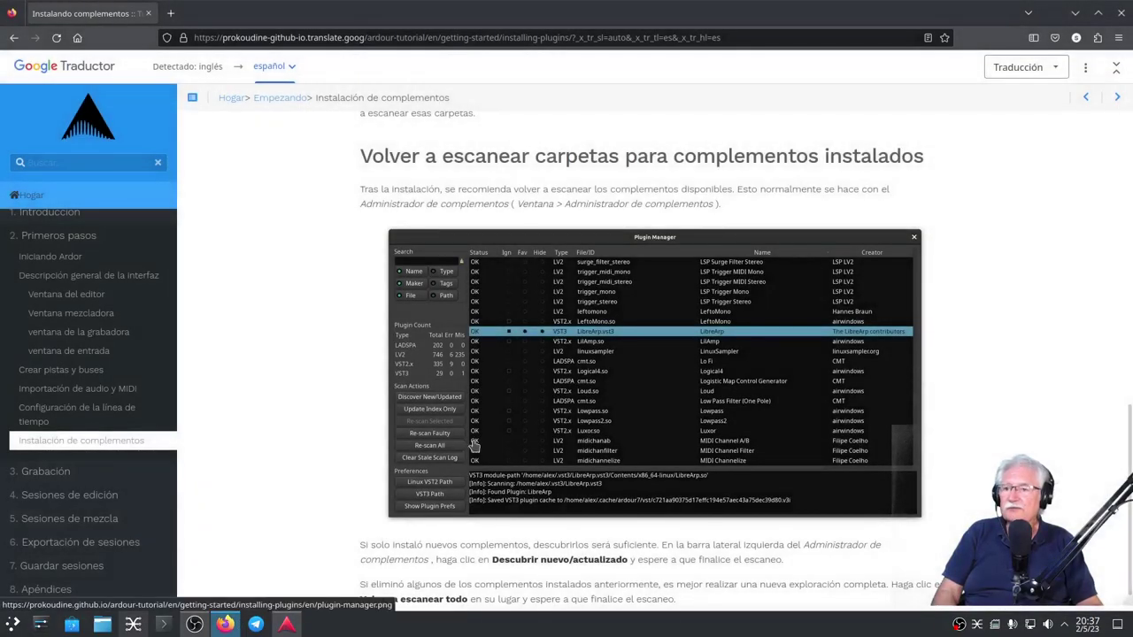
pyautogui.scroll(-2, 472, 434)
pyautogui.scroll(-1, 526, 258)
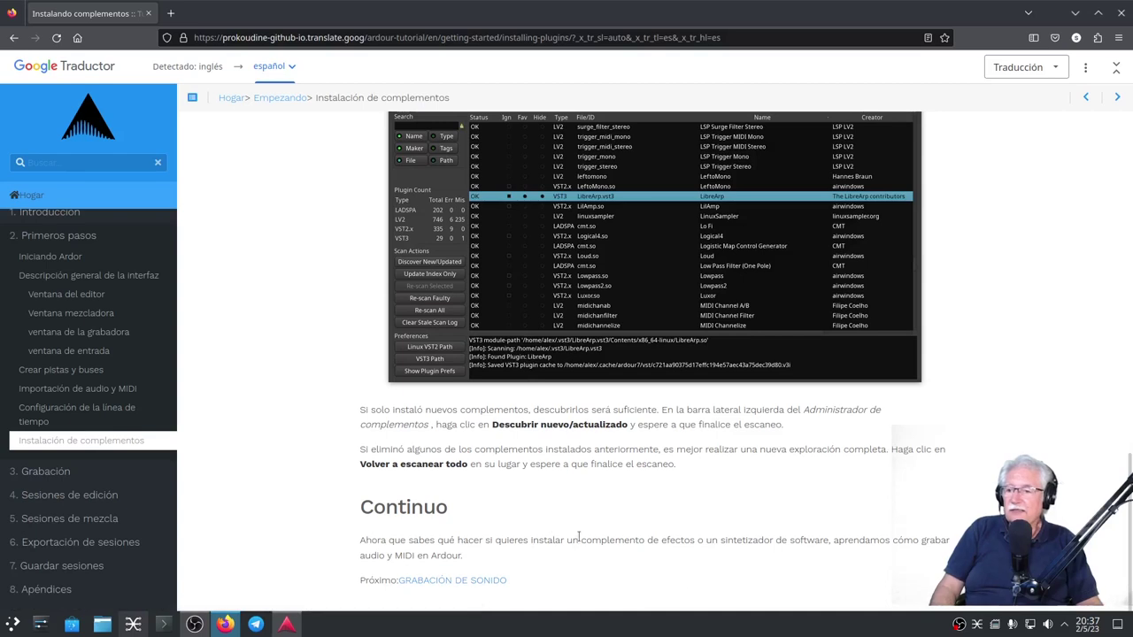
pyautogui.moveTo(579, 537)
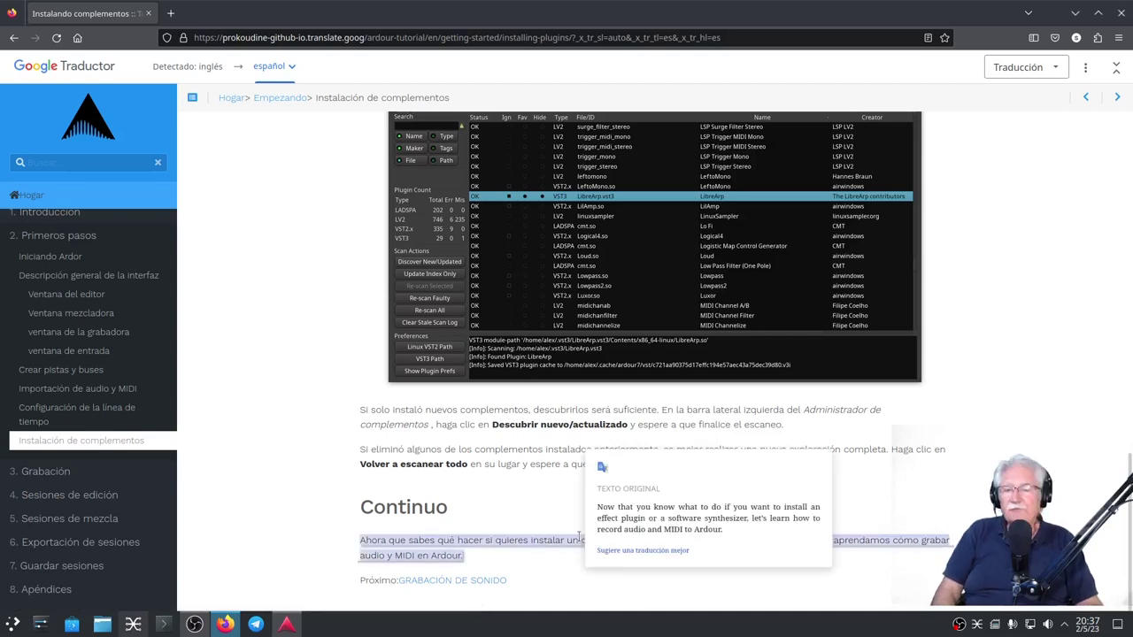